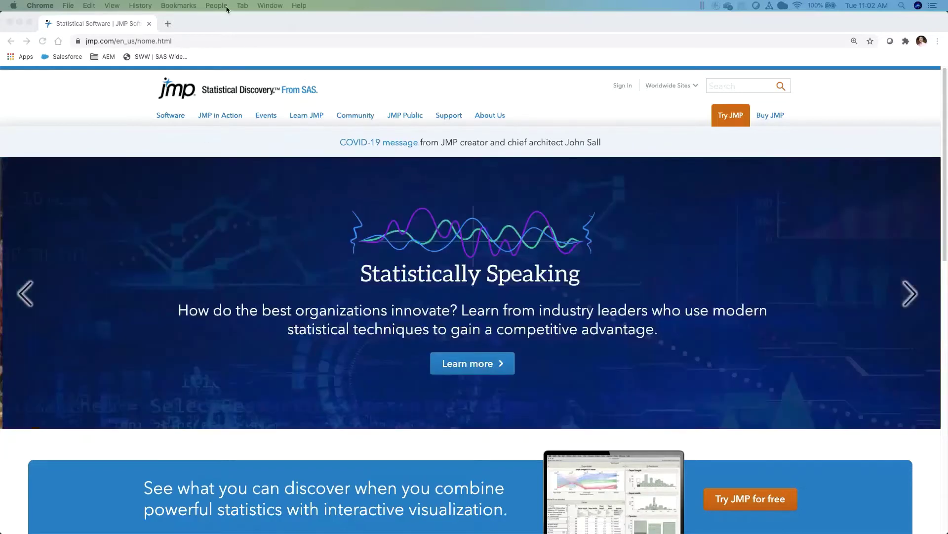
# Open the JMP Customer Stories page and view the featured stories
pyautogui.click(229, 117)
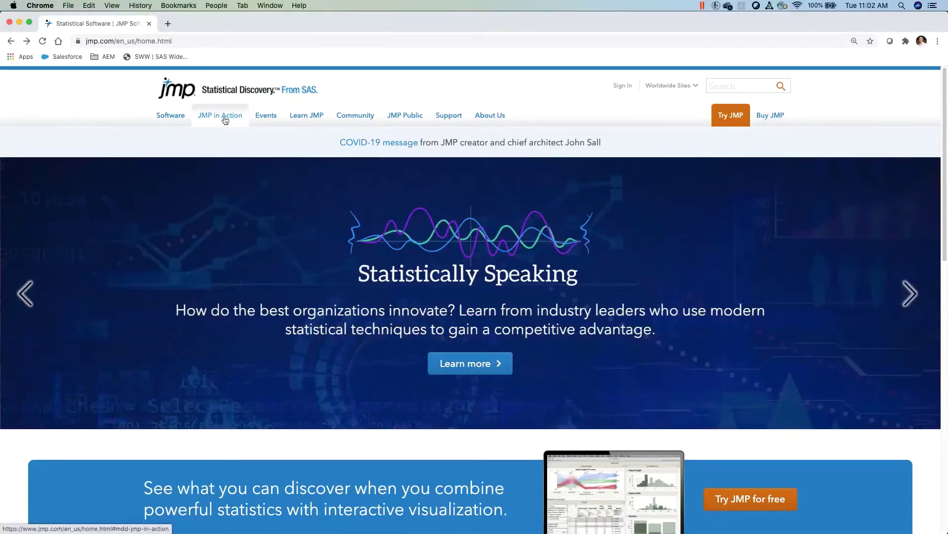
pyautogui.click(225, 121)
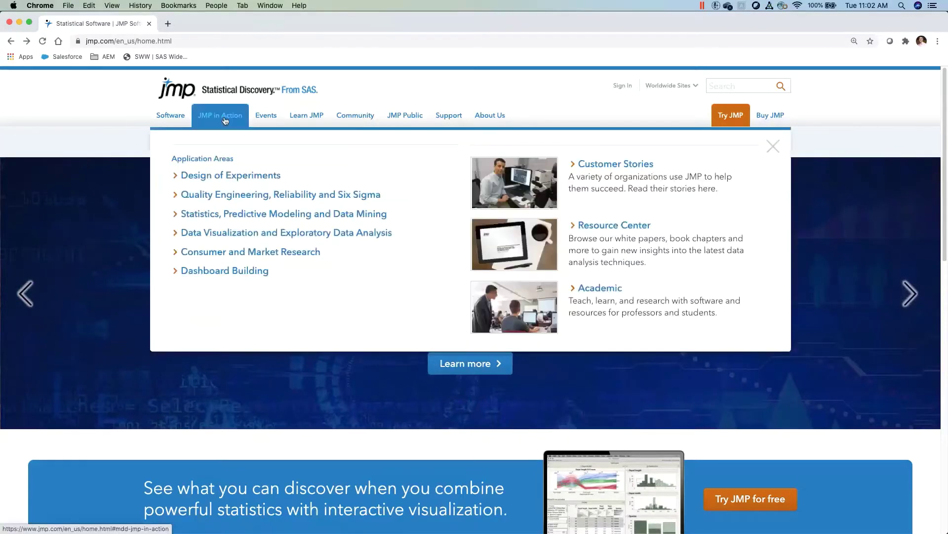
pyautogui.click(625, 168)
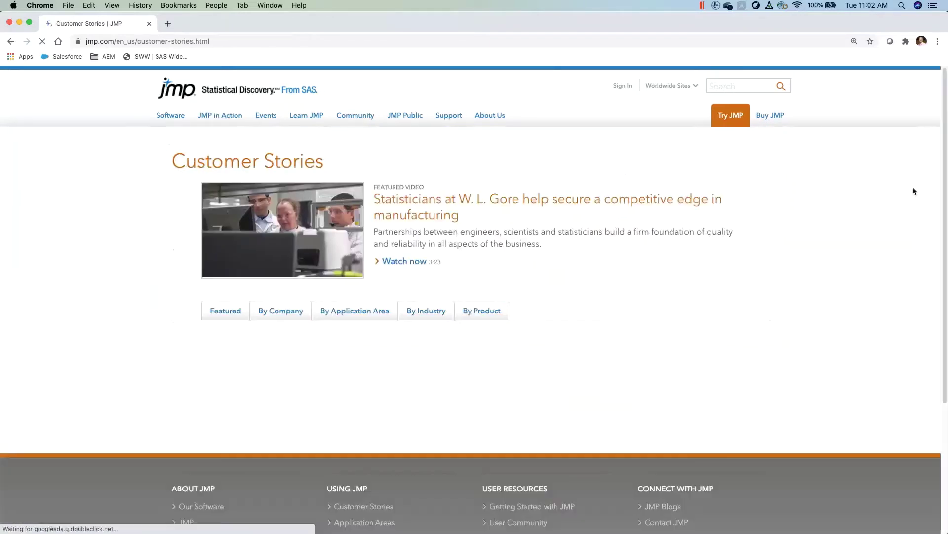
pyautogui.moveTo(945, 133); pyautogui.dragTo(939, 178)
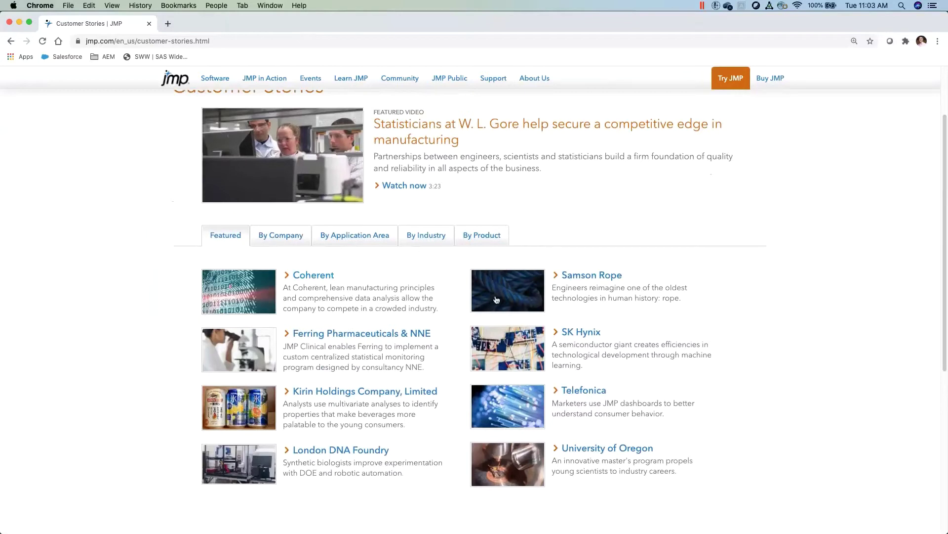
# Browse the customer stories grouped by application area and by industry, ending on the application area grouping
pyautogui.click(340, 239)
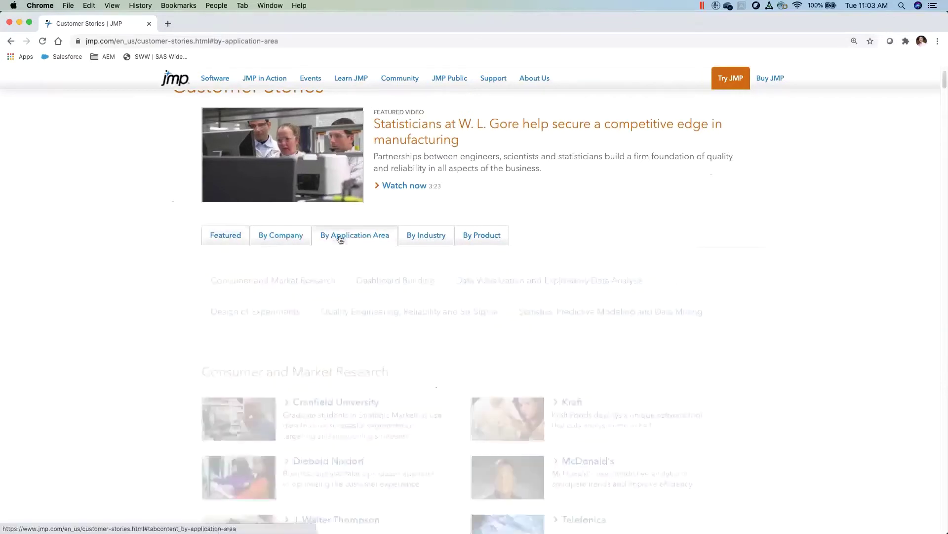
pyautogui.click(424, 240)
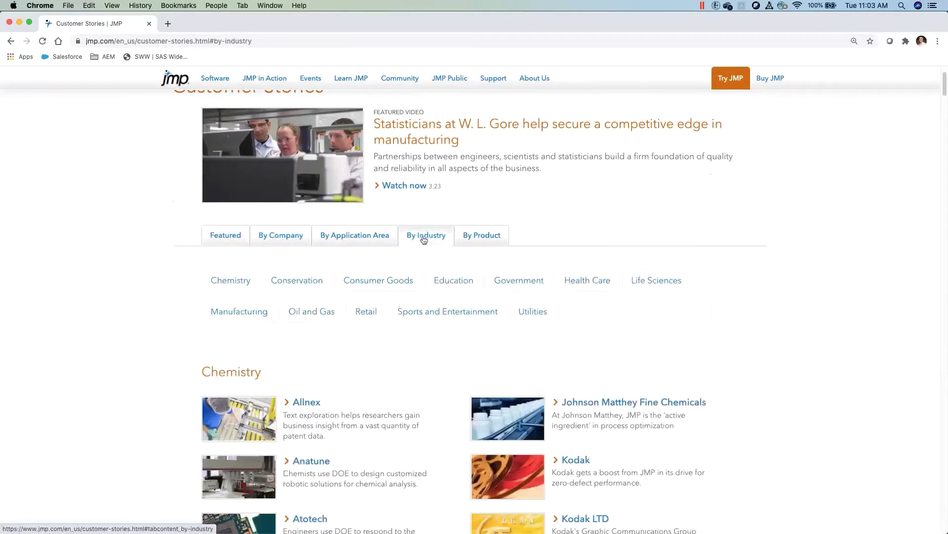
pyautogui.click(374, 236)
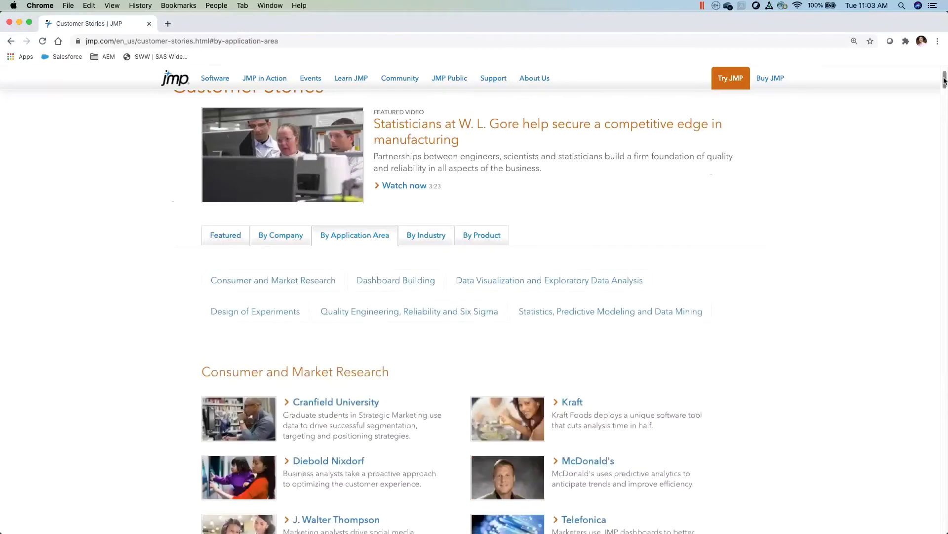
pyautogui.scroll(-3, 945, 78)
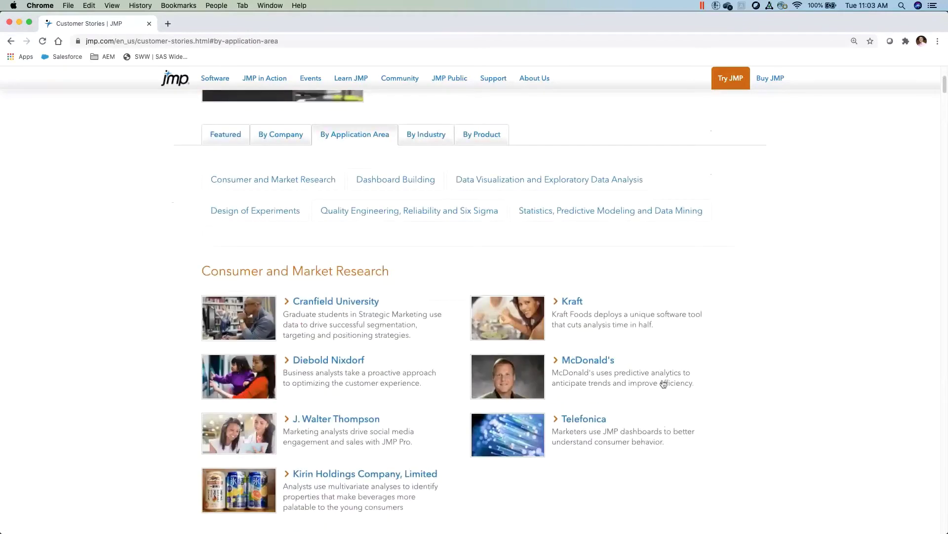
# Open the McDonald's customer story and read through its challenge, solution and results
pyautogui.click(589, 364)
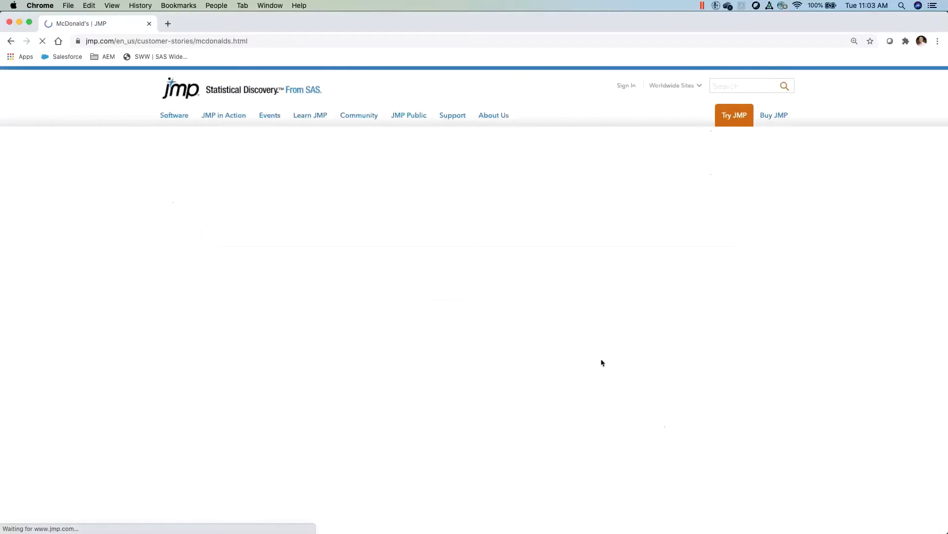
pyautogui.moveTo(944, 117); pyautogui.dragTo(942, 140)
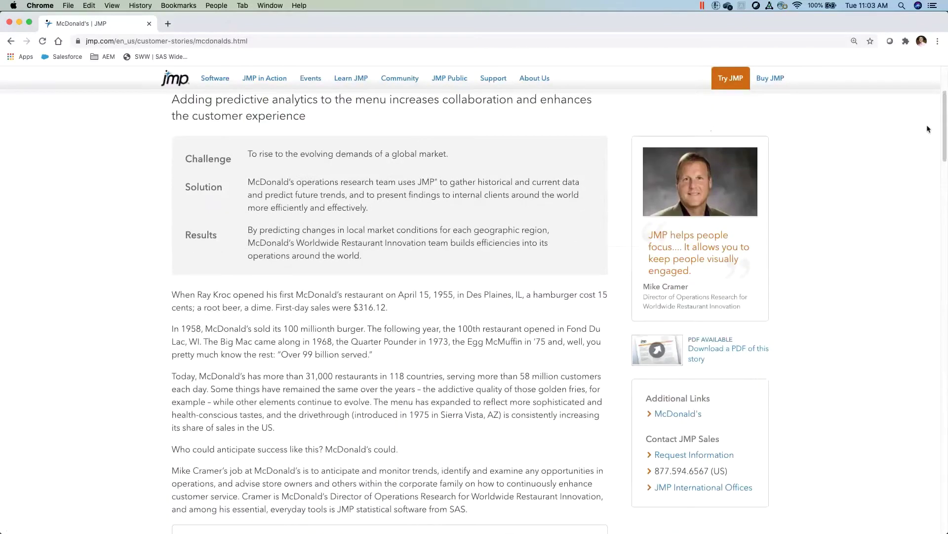
pyautogui.moveTo(942, 105); pyautogui.dragTo(925, 81)
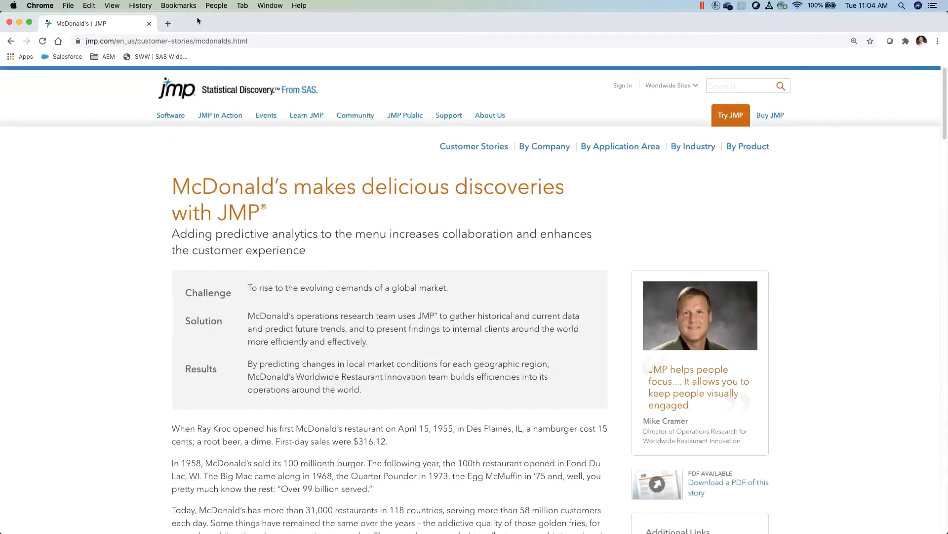
# Return to the Customer Stories page, look through the stories by application area, and list them by industry
pyautogui.click(11, 42)
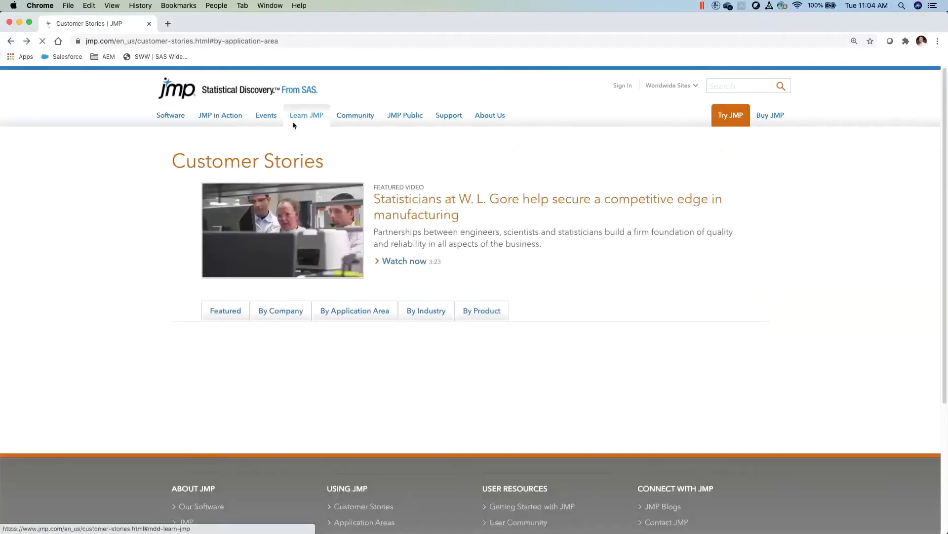
pyautogui.moveTo(945, 81); pyautogui.dragTo(946, 93)
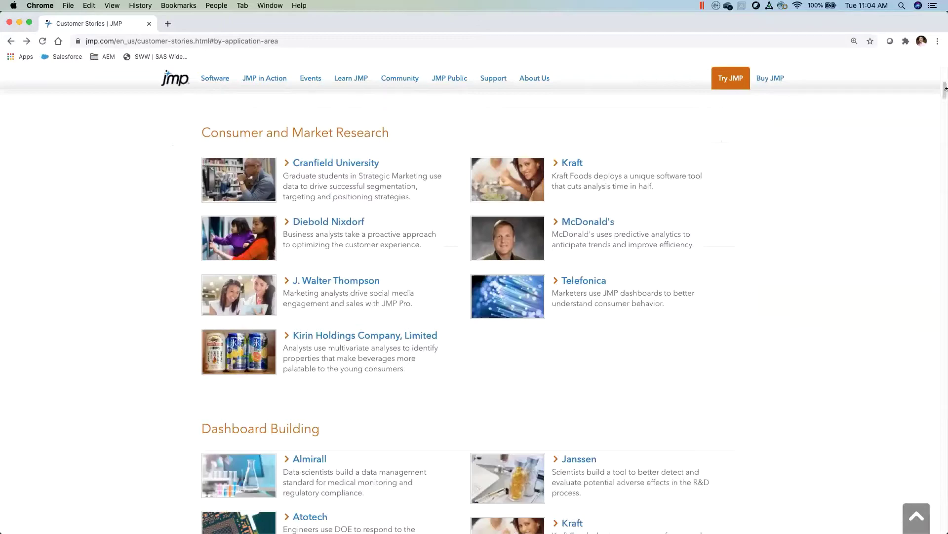
pyautogui.moveTo(945, 94); pyautogui.dragTo(945, 75)
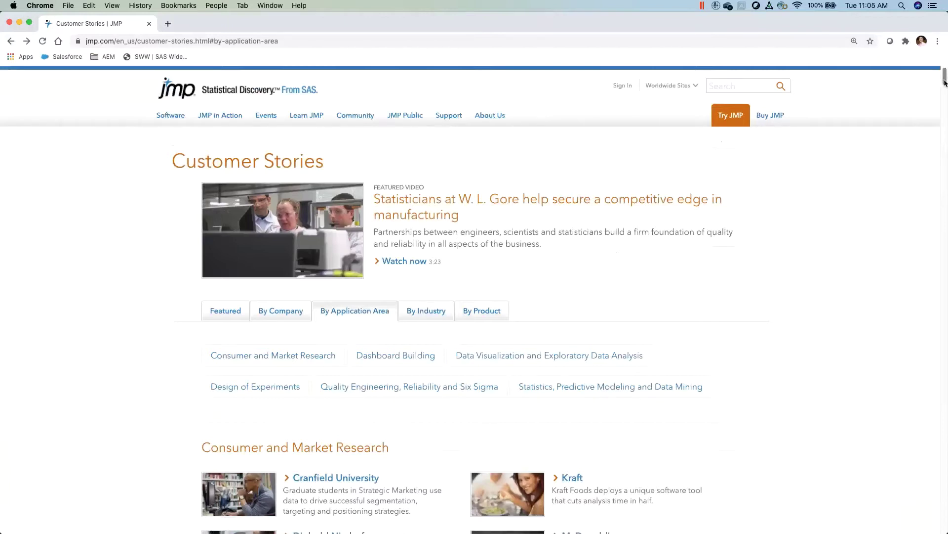
pyautogui.scroll(-3, 945, 82)
pyautogui.scroll(2, 945, 86)
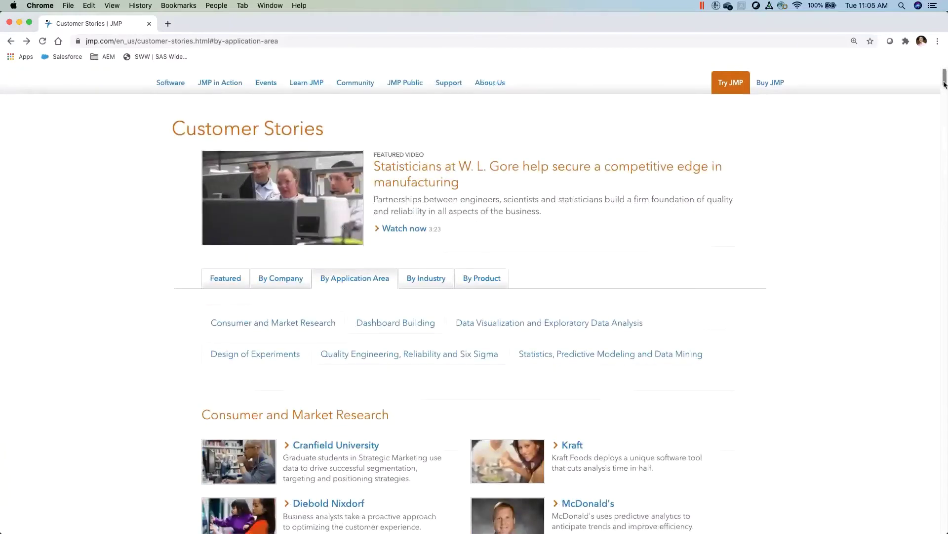
pyautogui.scroll(-1, 944, 85)
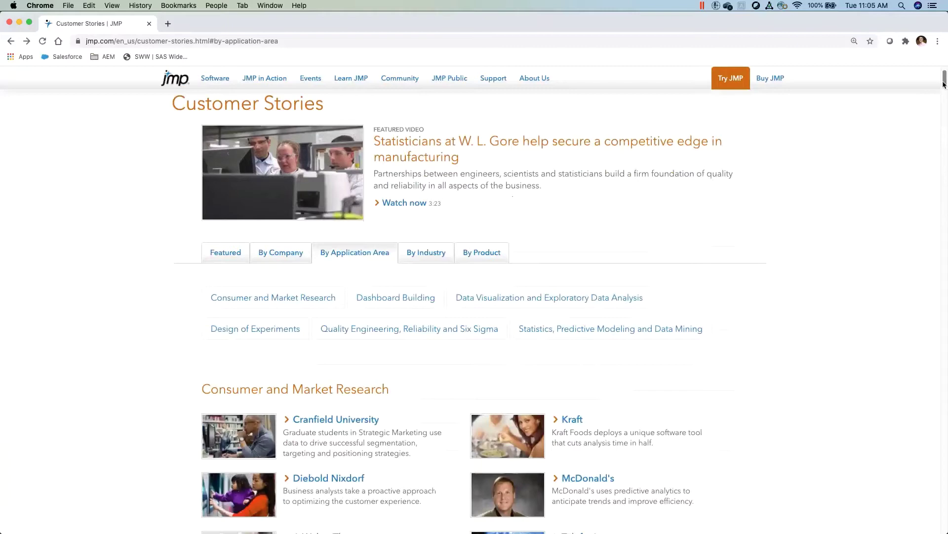
pyautogui.moveTo(943, 85)
pyautogui.mouseDown()
pyautogui.moveTo(944, 203)
pyautogui.moveTo(938, 74)
pyautogui.mouseUp()
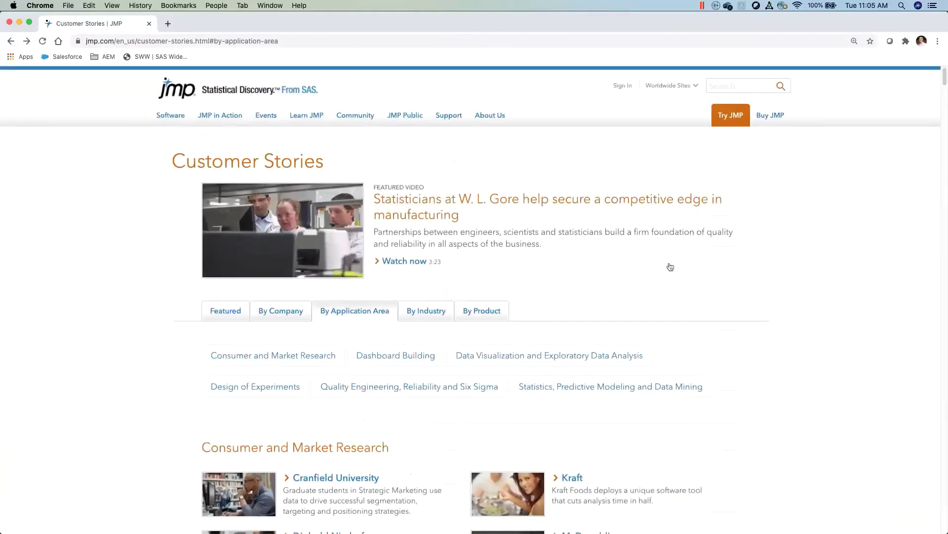
pyautogui.click(426, 318)
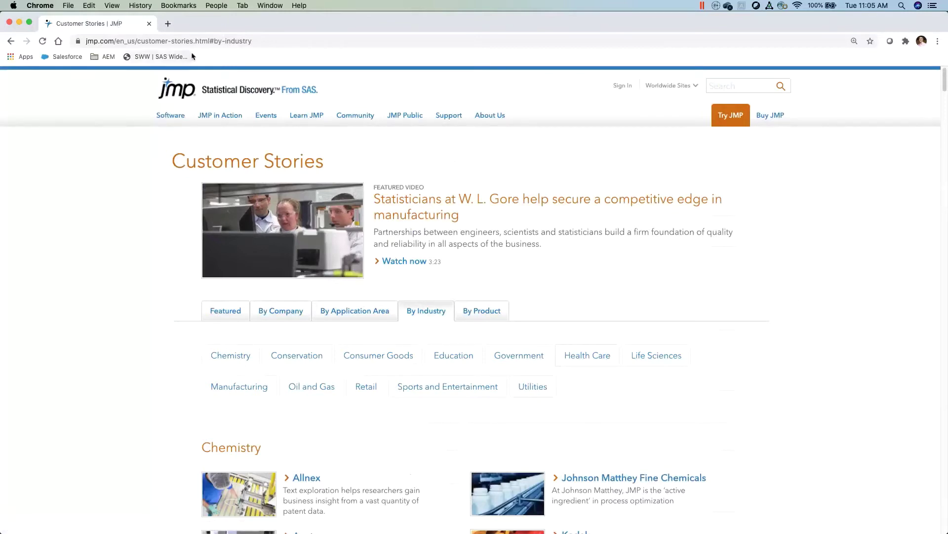
# Open the New User Welcome Kit page and examine the enlarged screenshot of the kit's first lesson
pyautogui.click(313, 118)
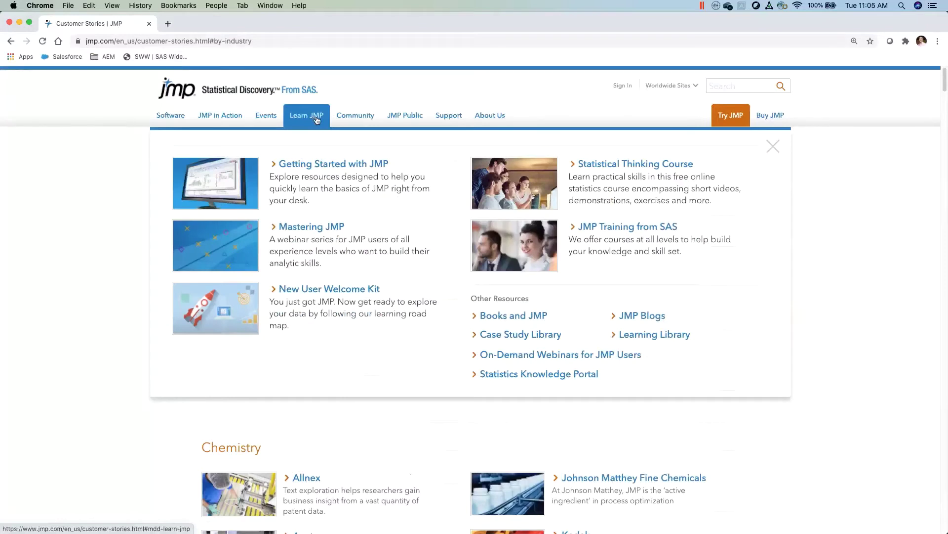
pyautogui.click(339, 293)
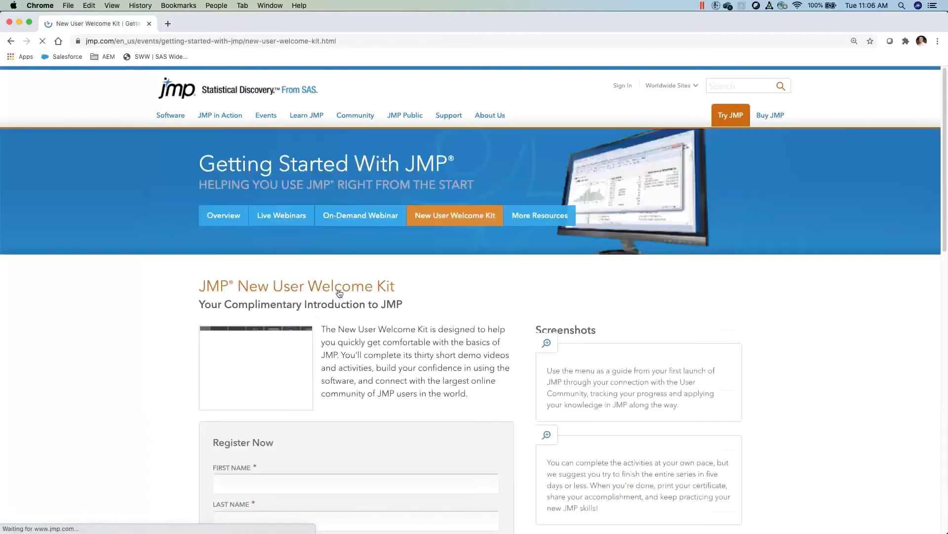
pyautogui.moveTo(944, 111)
pyautogui.mouseDown()
pyautogui.moveTo(943, 123)
pyautogui.moveTo(944, 115)
pyautogui.mouseUp()
pyautogui.scroll(-4, 945, 117)
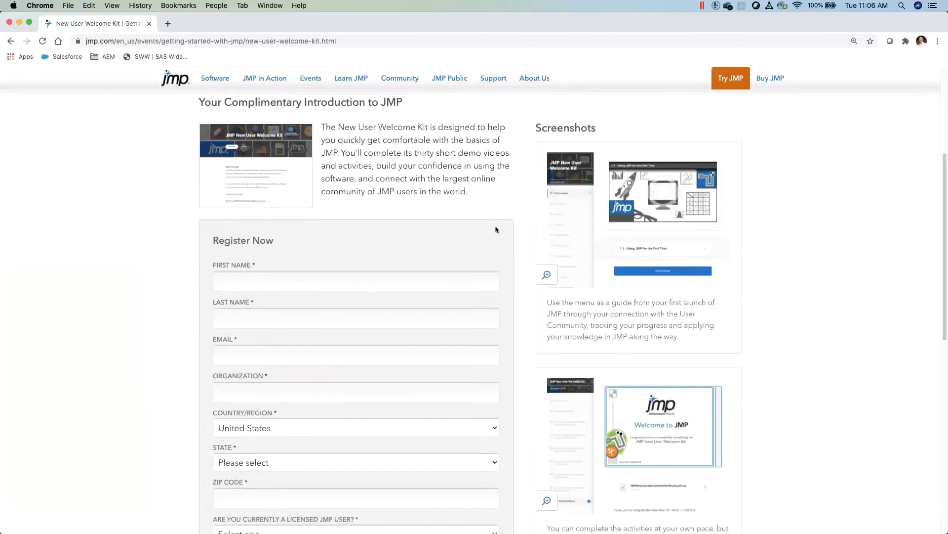
pyautogui.click(546, 275)
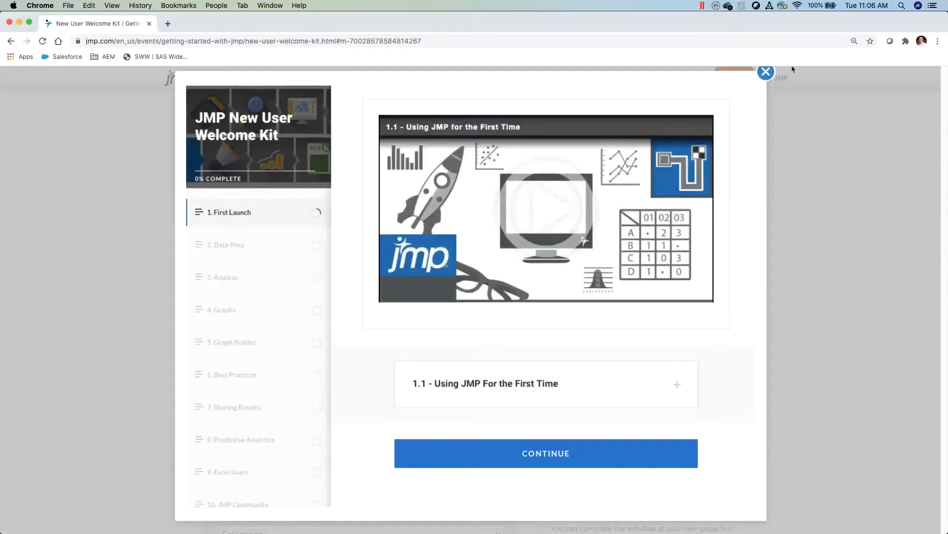
pyautogui.click(766, 72)
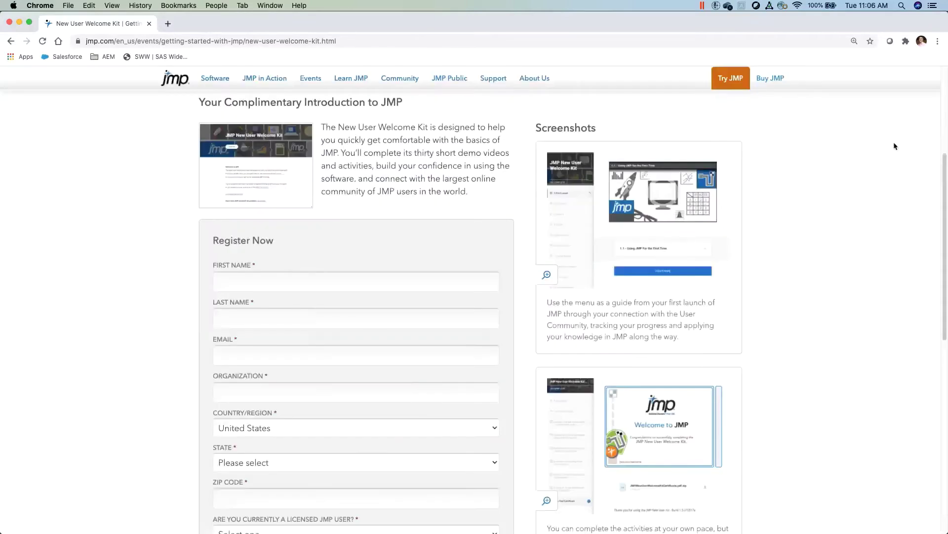
# Go back from the New User Welcome Kit page to the Customer Stories page
pyautogui.click(11, 43)
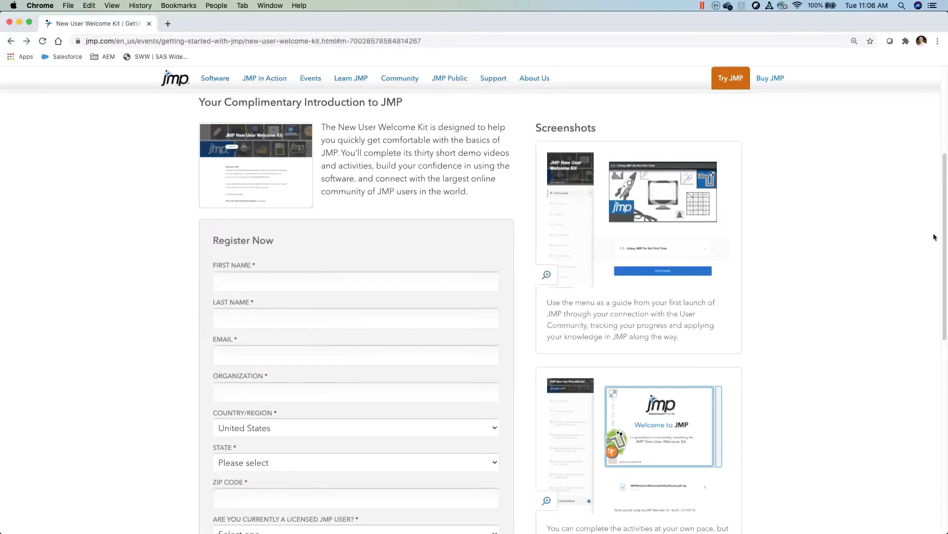
pyautogui.click(11, 41)
pyautogui.click(11, 42)
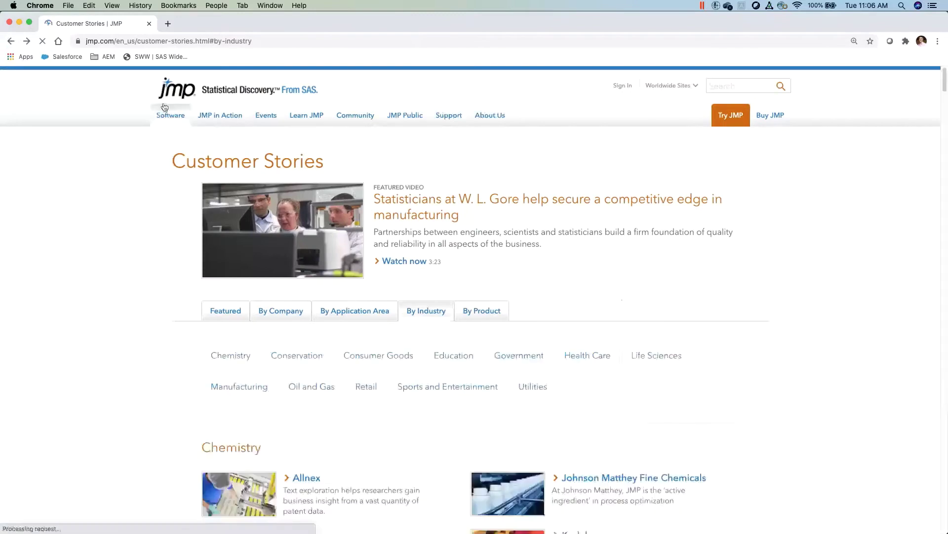
# Open the Mastering JMP webinar series and list the topics for all levels
pyautogui.click(310, 123)
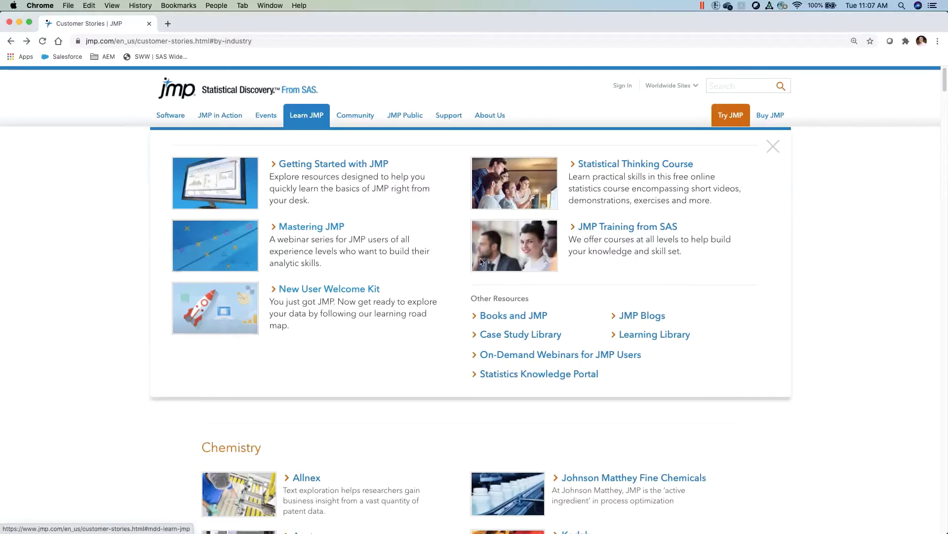
pyautogui.click(318, 230)
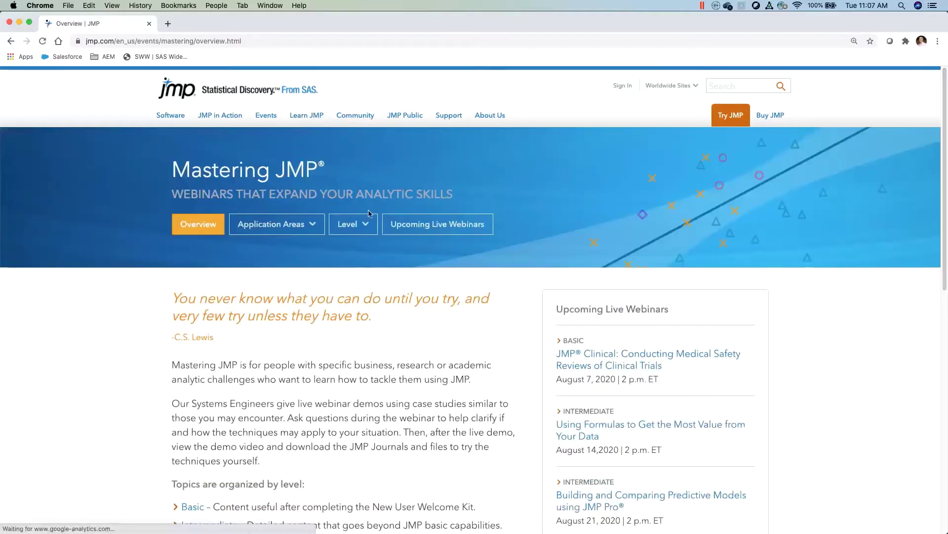
pyautogui.click(370, 225)
pyautogui.click(372, 253)
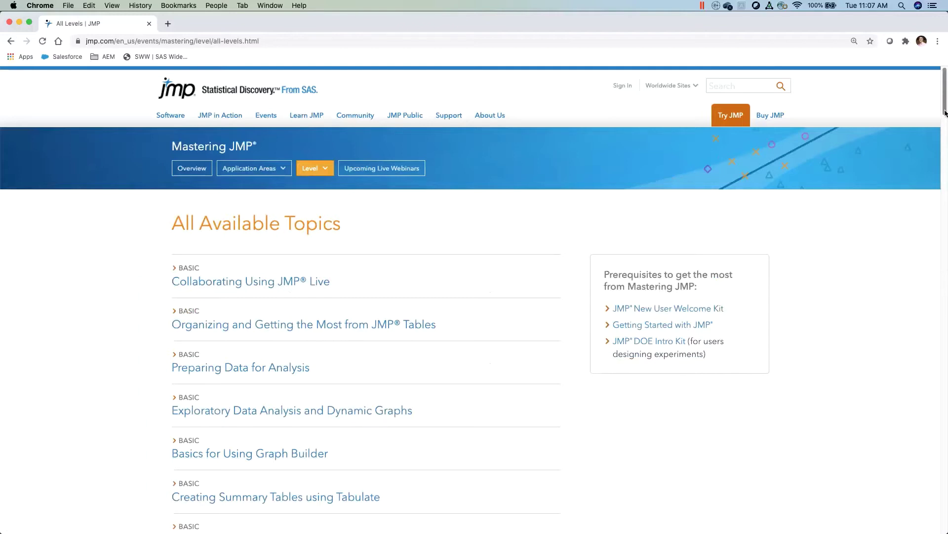
# Look through all available Mastering JMP topics and check the application area and level filter options
pyautogui.moveTo(945, 113); pyautogui.dragTo(945, 222)
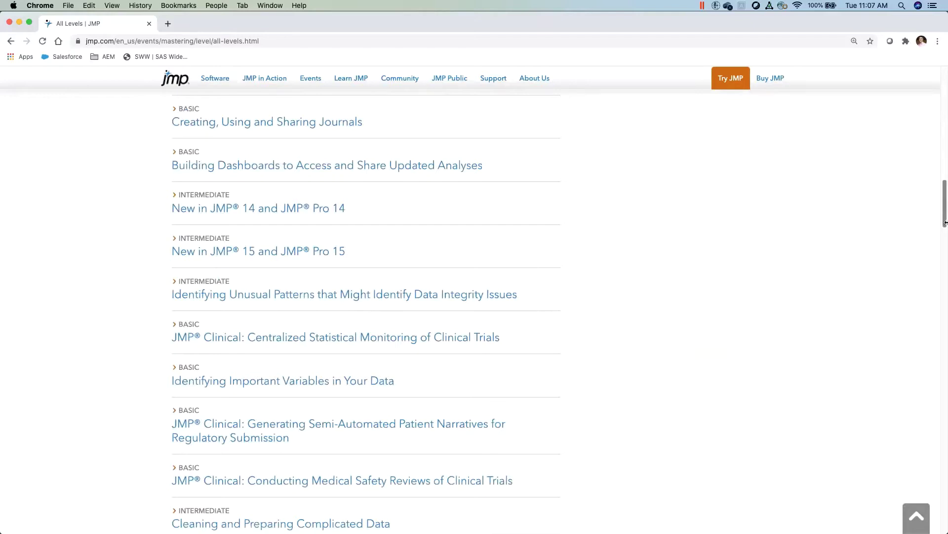
pyautogui.moveTo(945, 222); pyautogui.dragTo(946, 297)
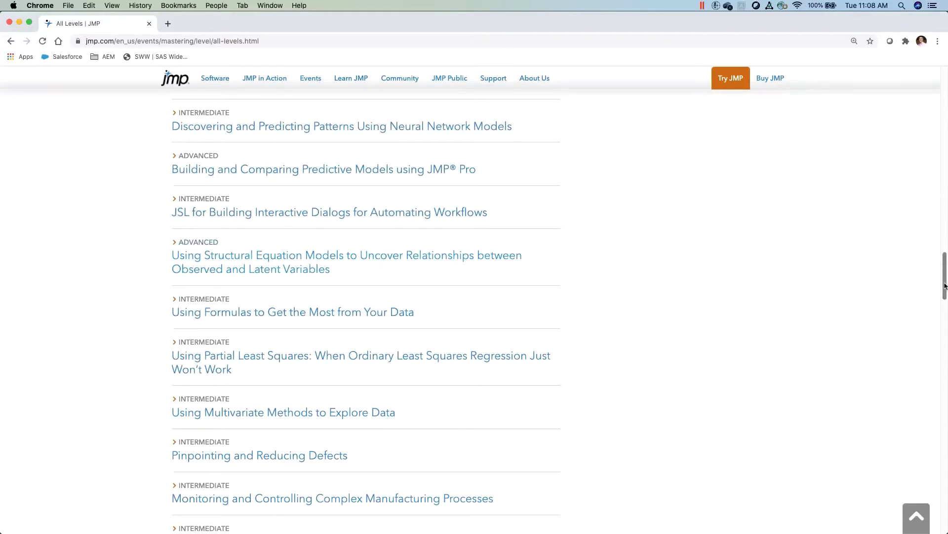
pyautogui.moveTo(944, 286); pyautogui.dragTo(938, 91)
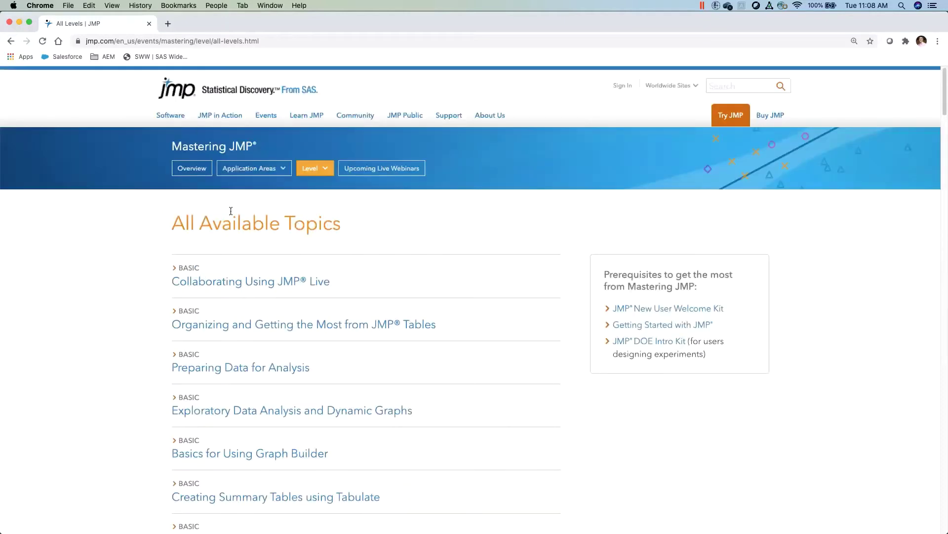
pyautogui.click(282, 170)
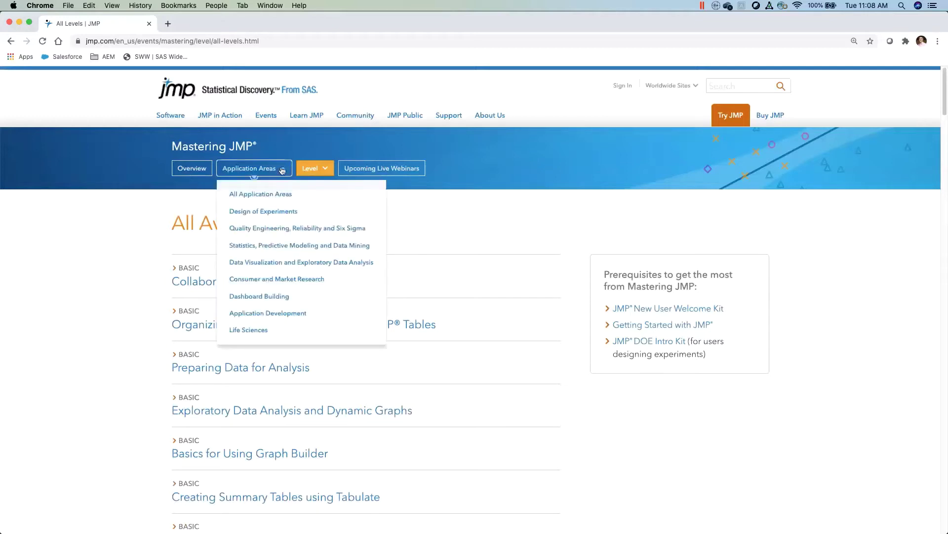
pyautogui.click(323, 170)
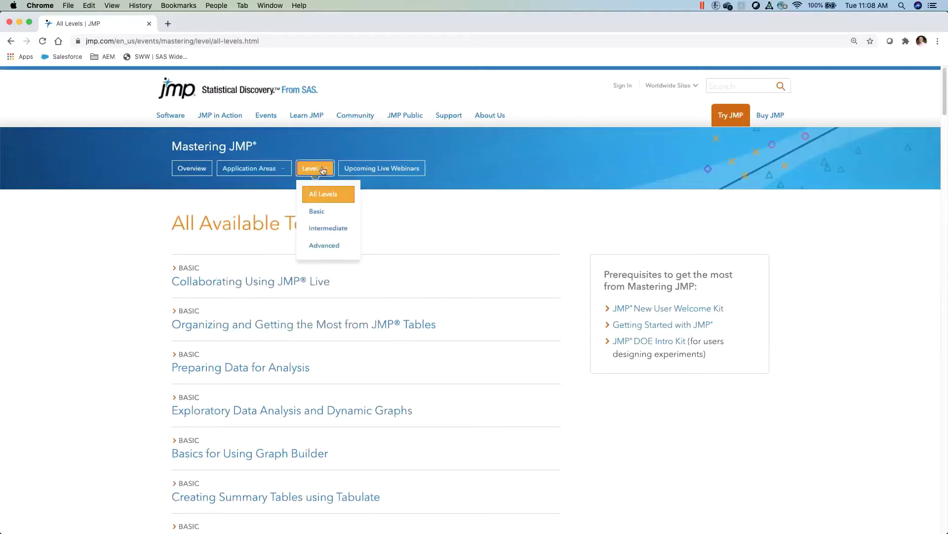
pyautogui.click(110, 229)
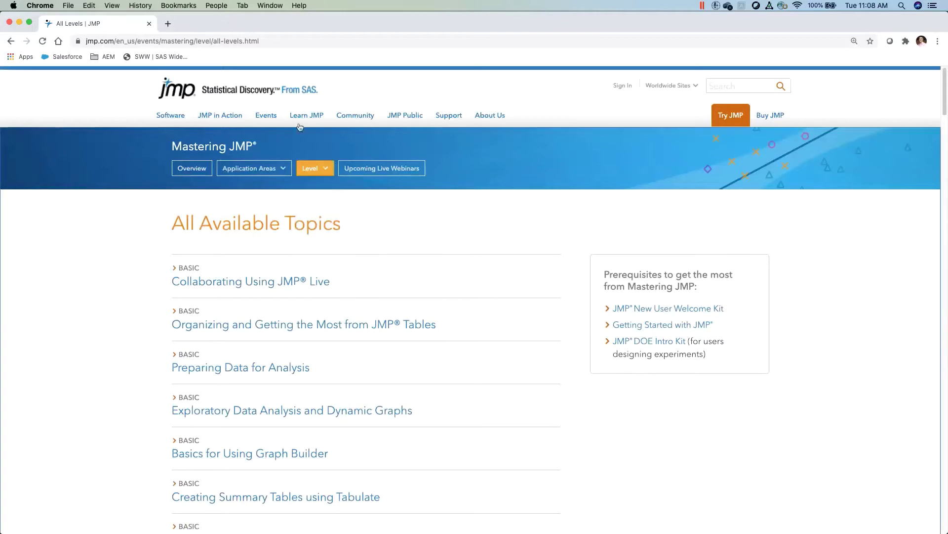
# Open the Books and JMP page from the learning resources and look through the list of books for new users
pyautogui.click(300, 124)
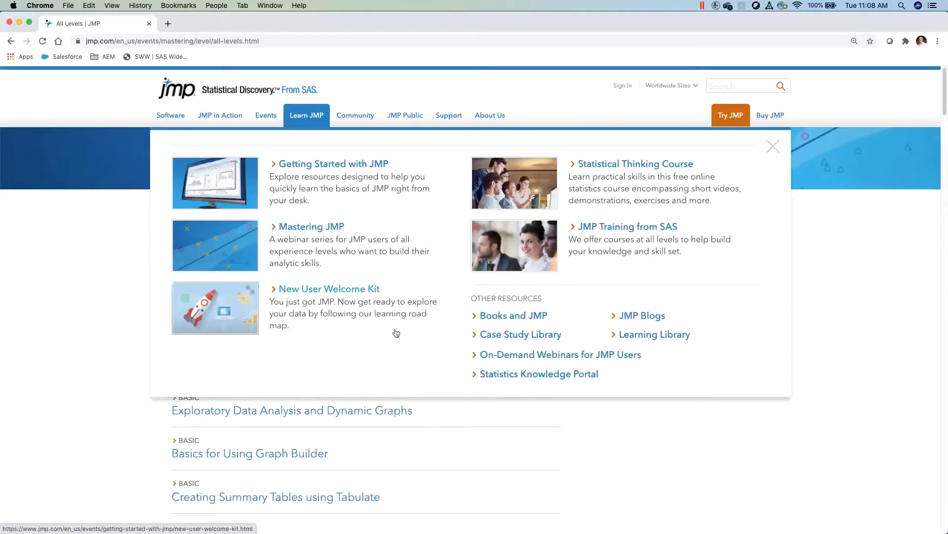
pyautogui.click(526, 320)
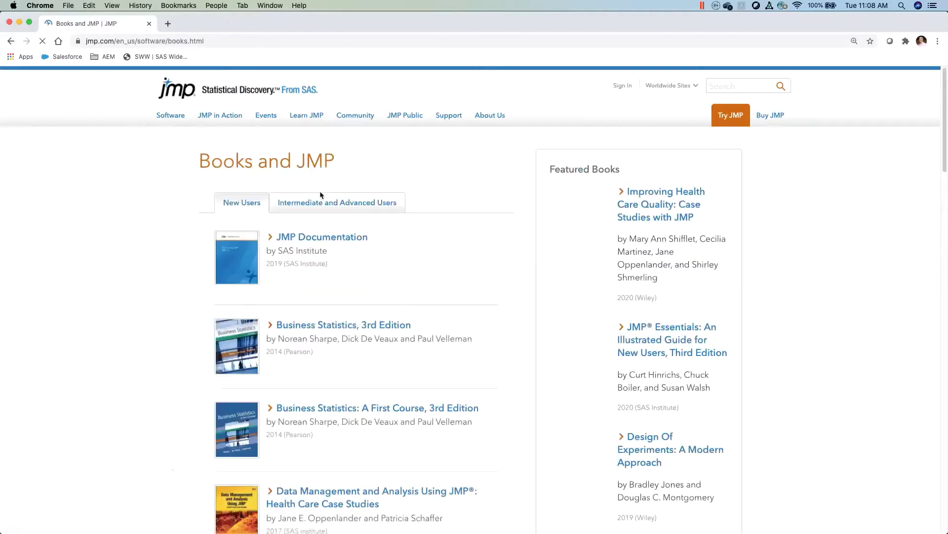
pyautogui.moveTo(945, 143); pyautogui.dragTo(946, 228)
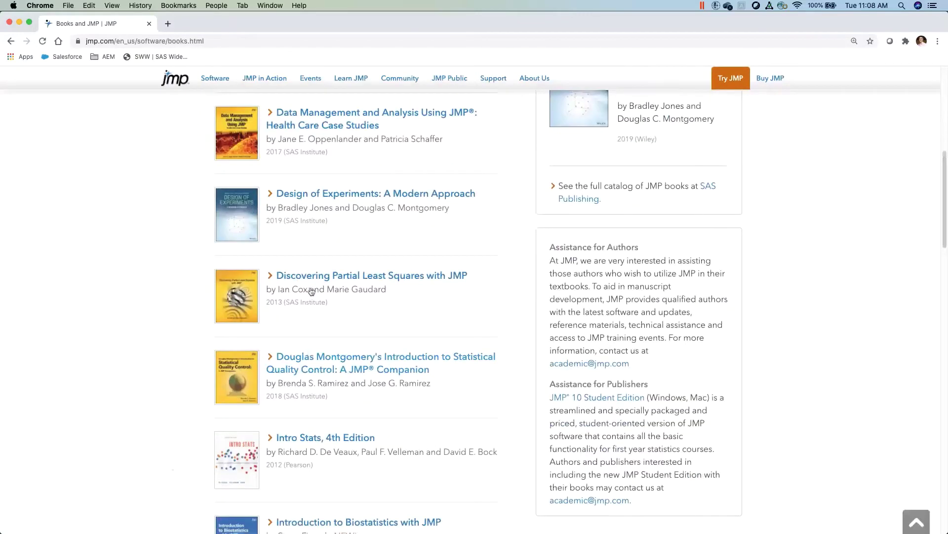
pyautogui.scroll(-5, 938, 282)
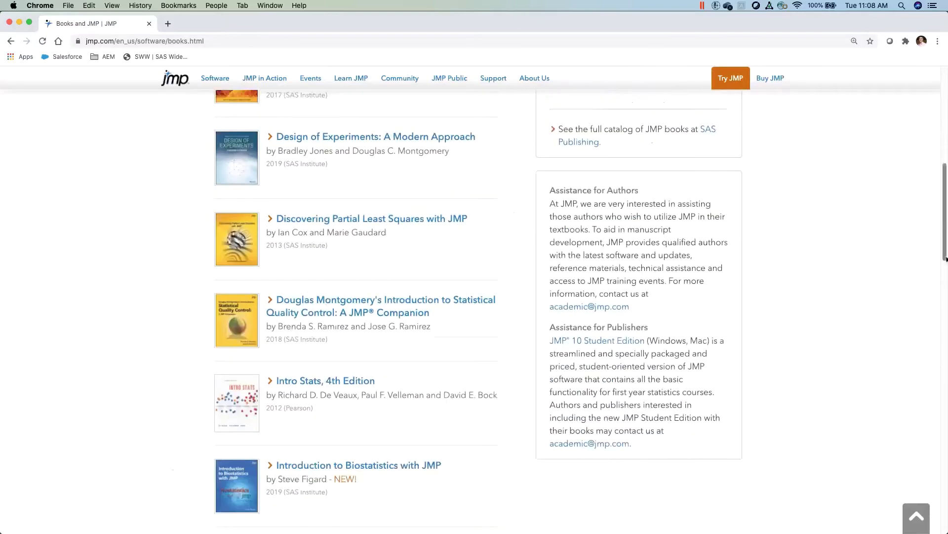
pyautogui.moveTo(945, 291); pyautogui.dragTo(945, 336)
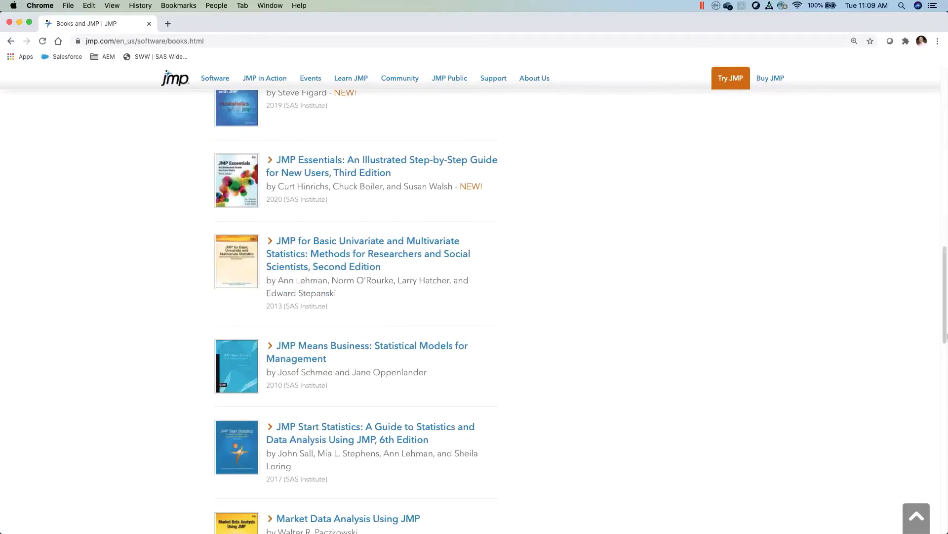
pyautogui.moveTo(945, 336); pyautogui.dragTo(946, 375)
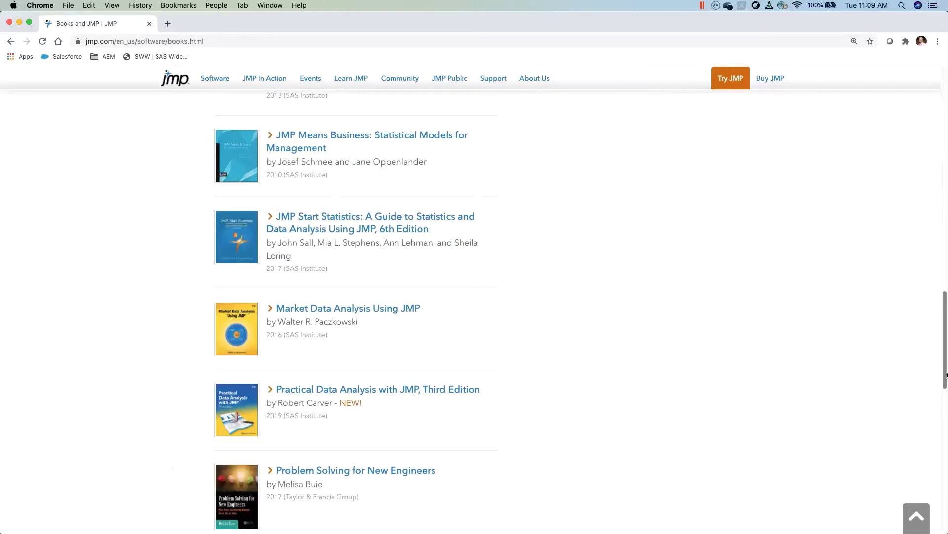
pyautogui.moveTo(946, 375); pyautogui.dragTo(919, 170)
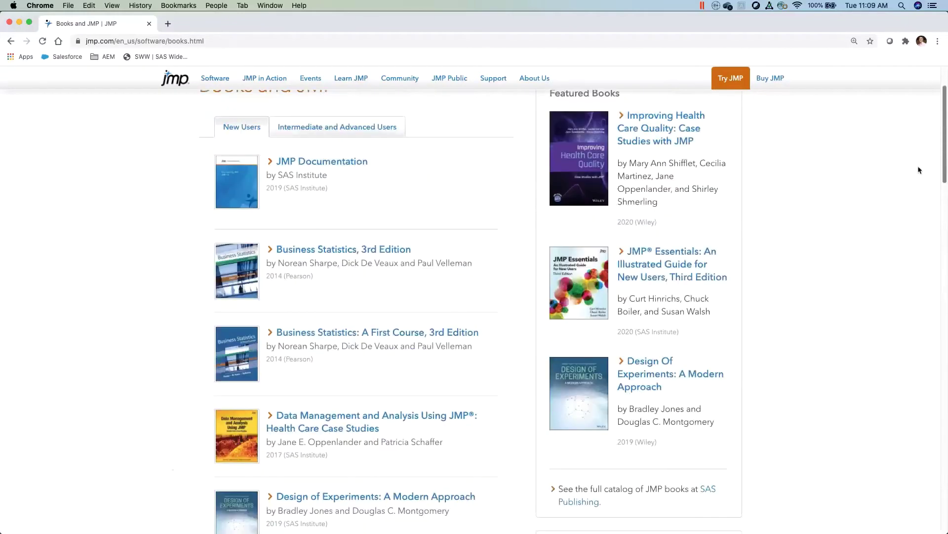
# Show the books for intermediate and advanced users and look through that list
pyautogui.scroll(2, 884, 169)
pyautogui.click(339, 166)
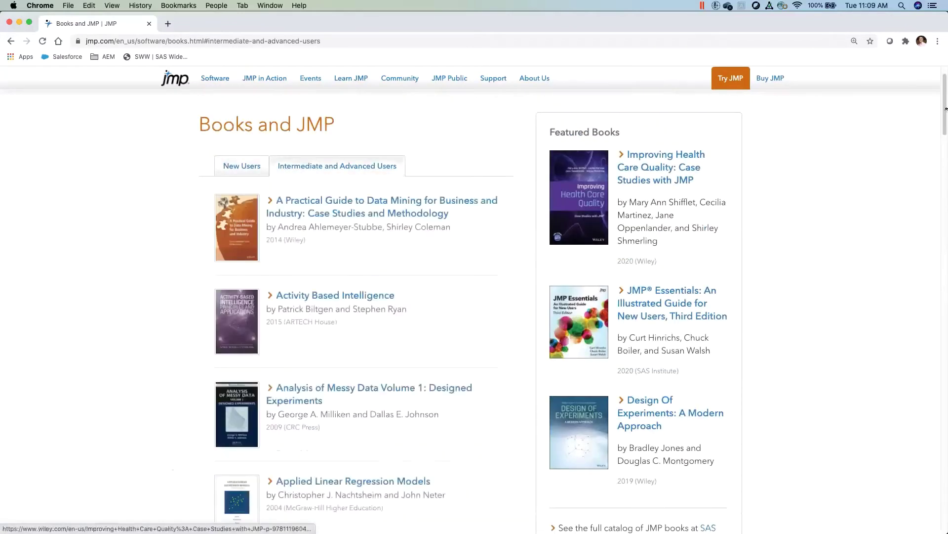
pyautogui.moveTo(946, 109); pyautogui.dragTo(925, 204)
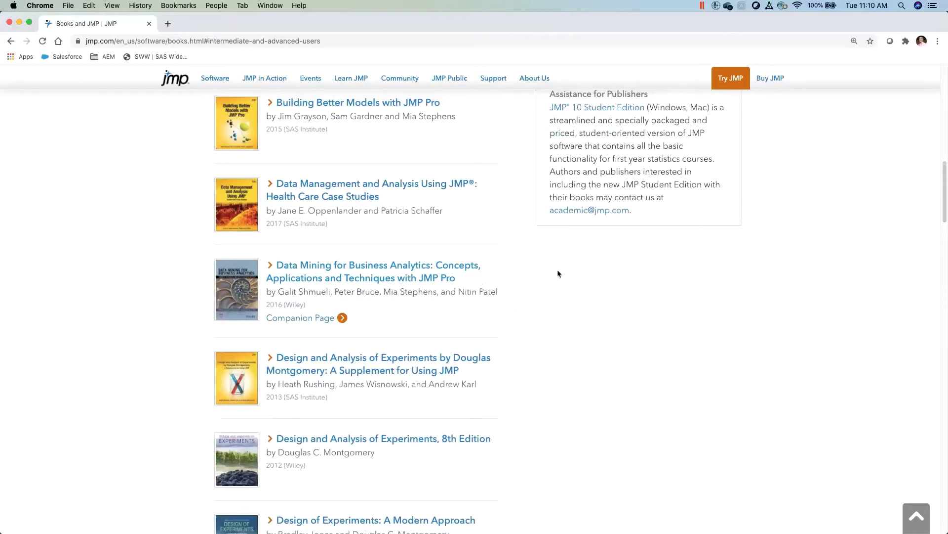
pyautogui.moveTo(945, 215); pyautogui.dragTo(945, 123)
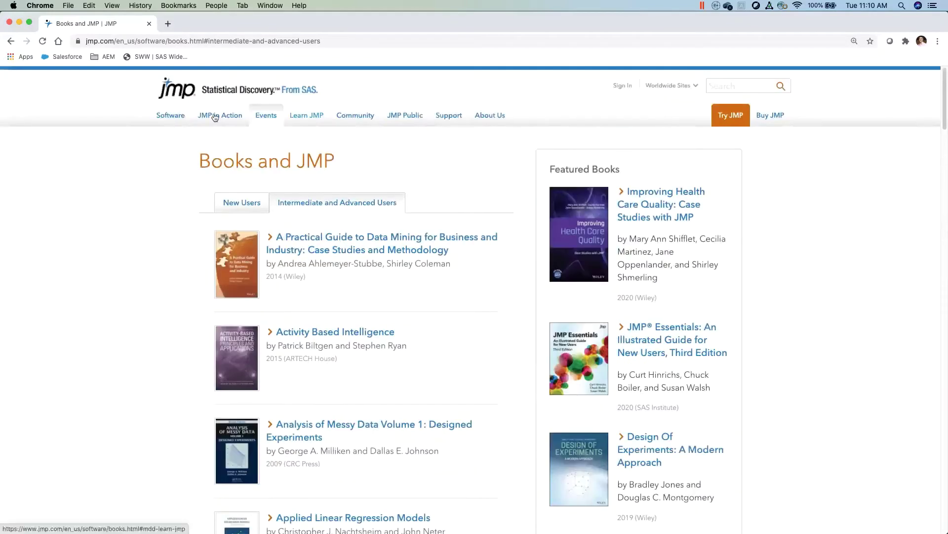
# Open the JMP Academic Program page and look through its sections for faculty, academic researchers and students
pyautogui.click(307, 119)
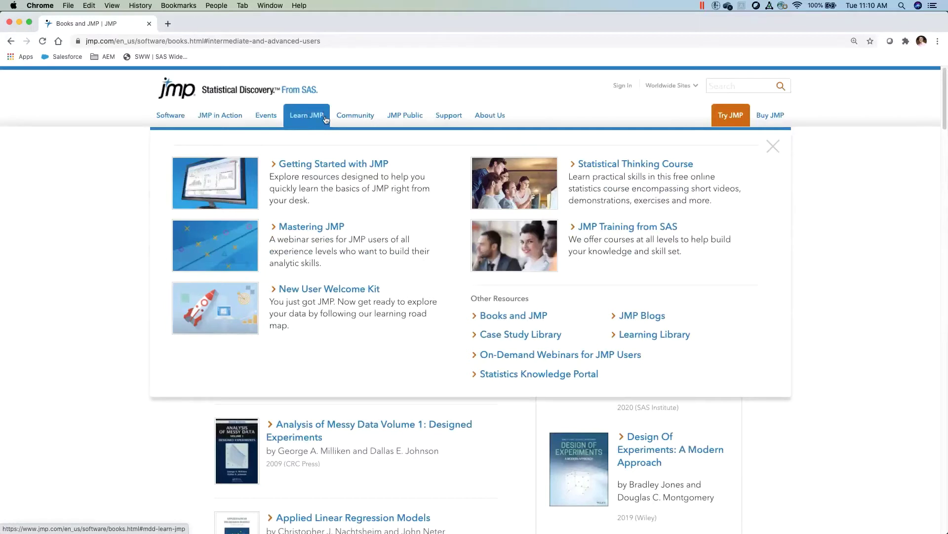
pyautogui.click(220, 116)
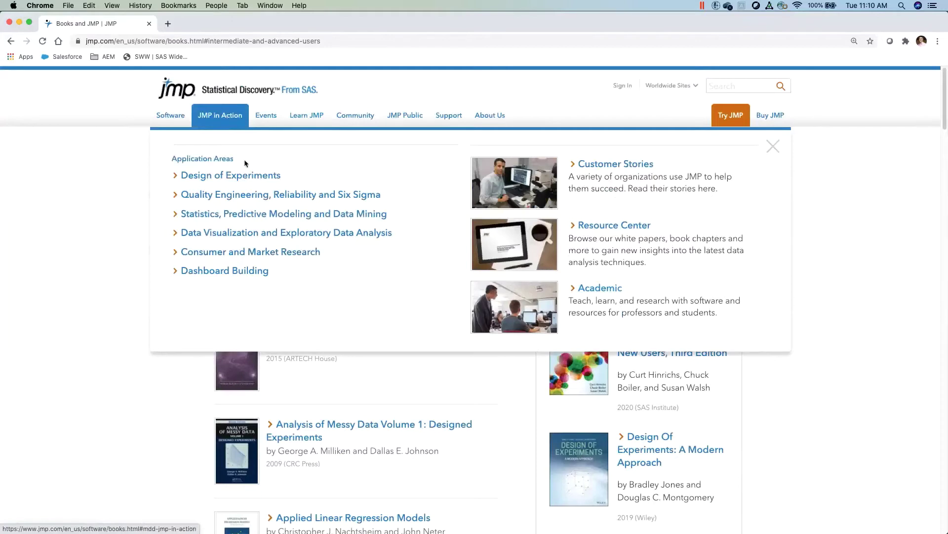
pyautogui.click(605, 295)
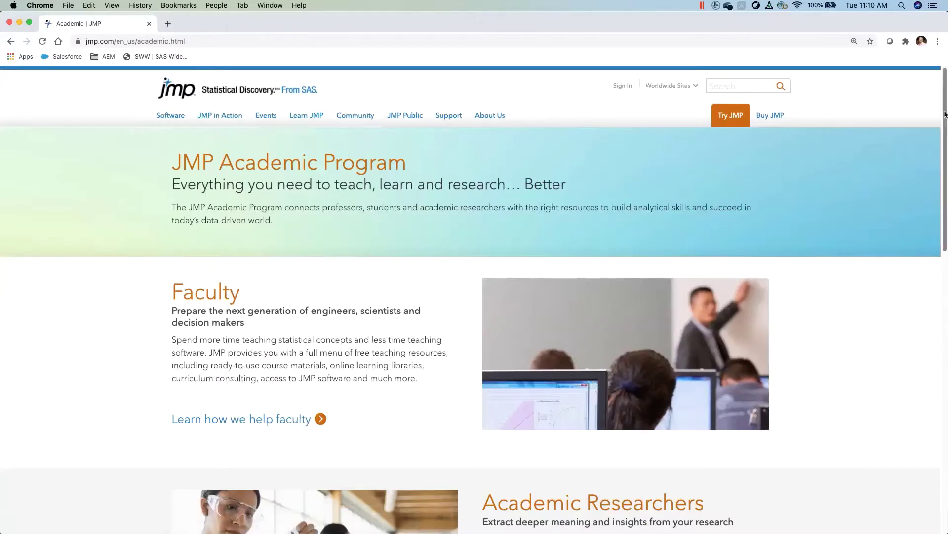
pyautogui.moveTo(945, 115); pyautogui.dragTo(946, 257)
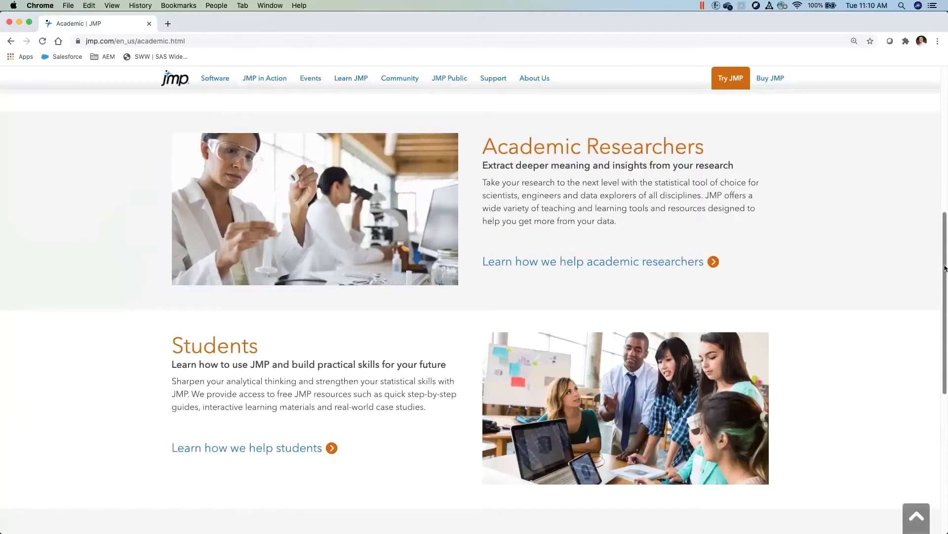
pyautogui.moveTo(947, 267); pyautogui.dragTo(945, 258)
pyautogui.scroll(2, 945, 257)
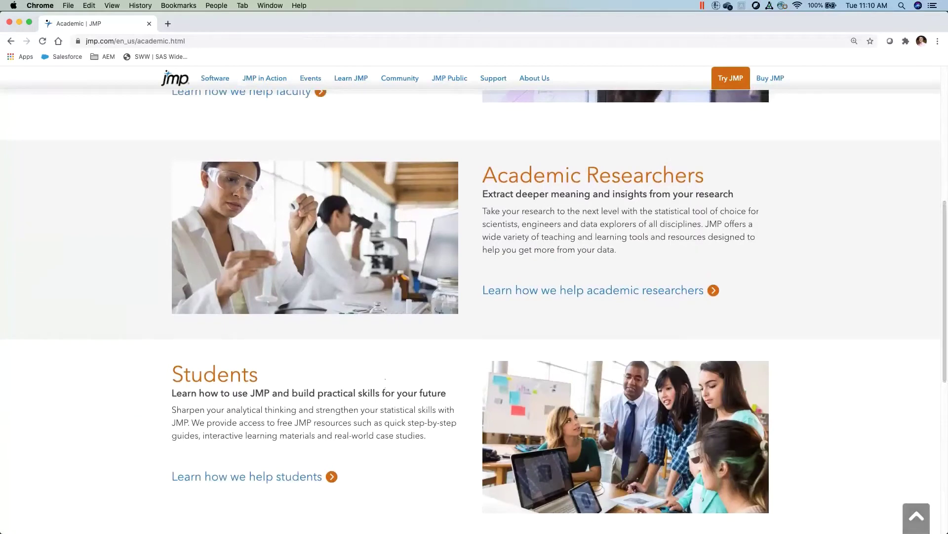
# Open the faculty page's Teaching Resources and look over the course collections in the JMP Course Material Library
pyautogui.moveTo(944, 260); pyautogui.dragTo(944, 182)
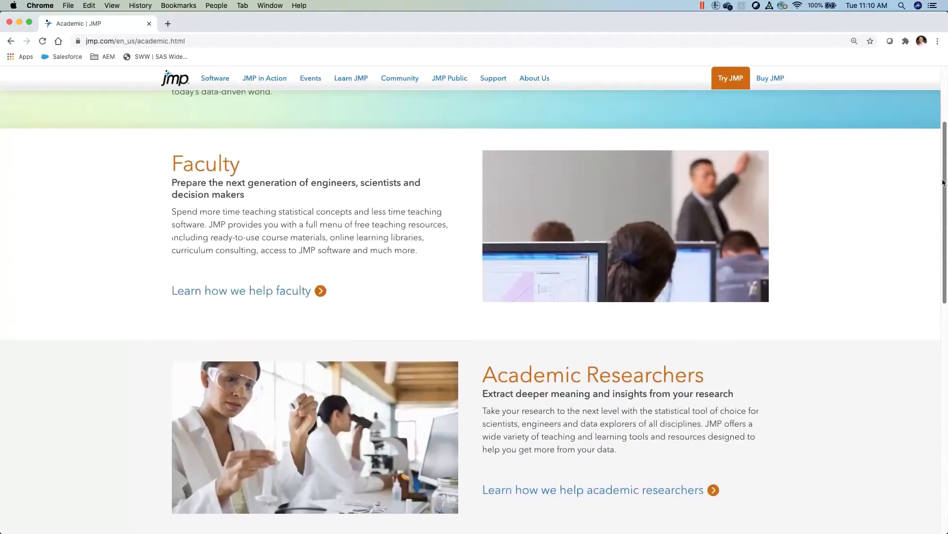
pyautogui.click(248, 295)
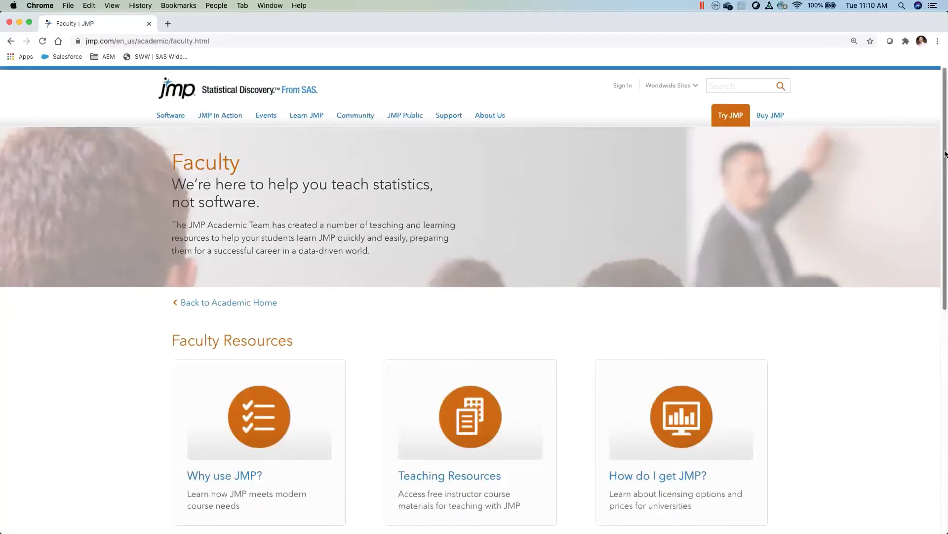
pyautogui.moveTo(942, 156); pyautogui.dragTo(946, 236)
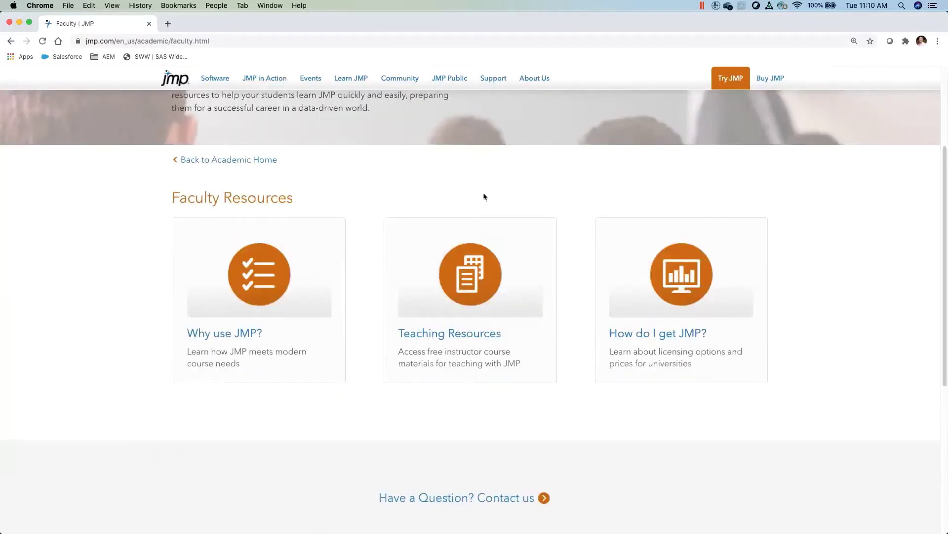
pyautogui.click(479, 336)
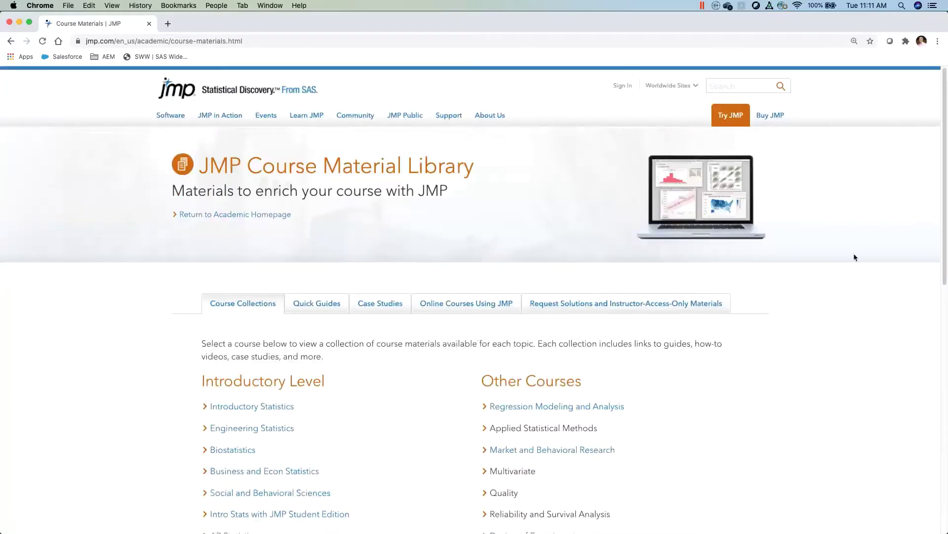
pyautogui.scroll(-1, 945, 206)
pyautogui.moveTo(945, 206); pyautogui.dragTo(946, 241)
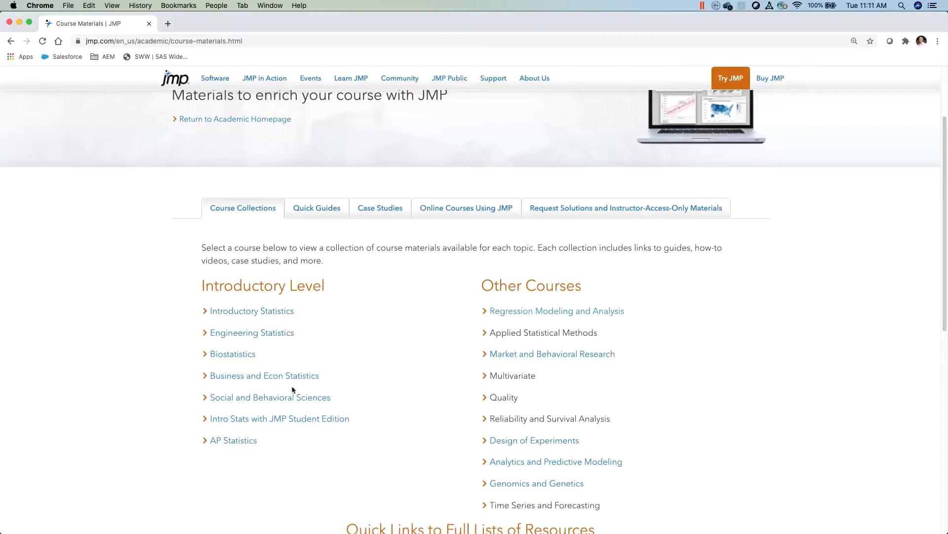
# Open the Business and Econ Statistics course materials and examine the guides, case studies, scripts, webinars, lab activities, books and other resources
pyautogui.click(254, 379)
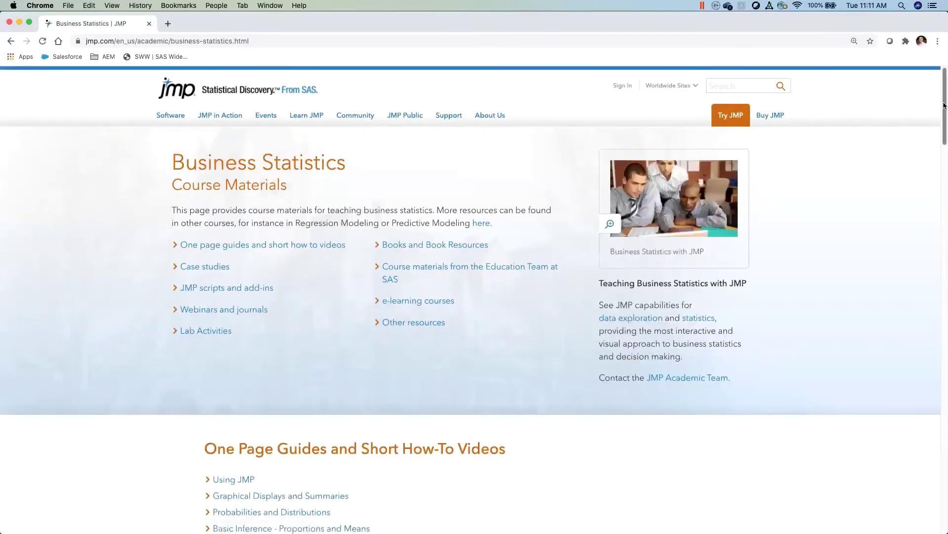
pyautogui.moveTo(944, 105); pyautogui.dragTo(944, 155)
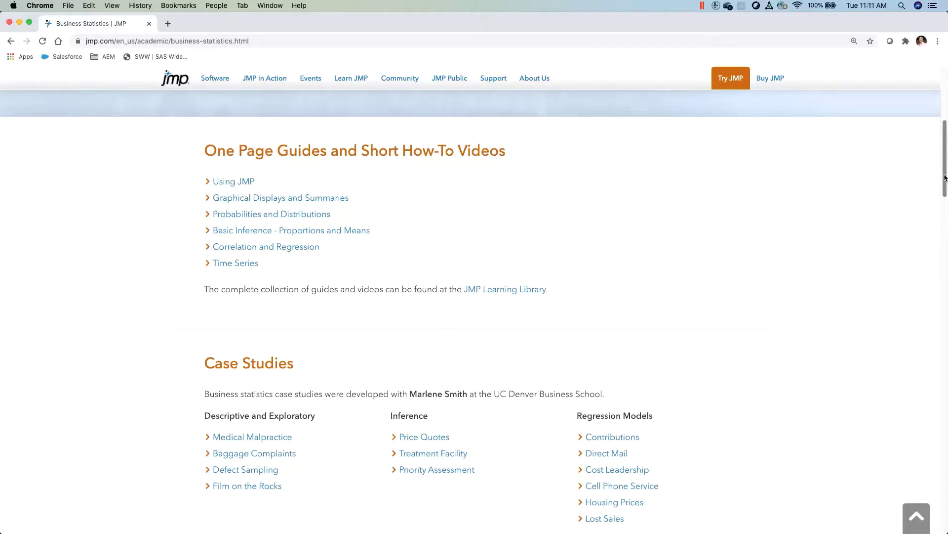
pyautogui.scroll(-1, 944, 180)
pyautogui.scroll(-5, 944, 179)
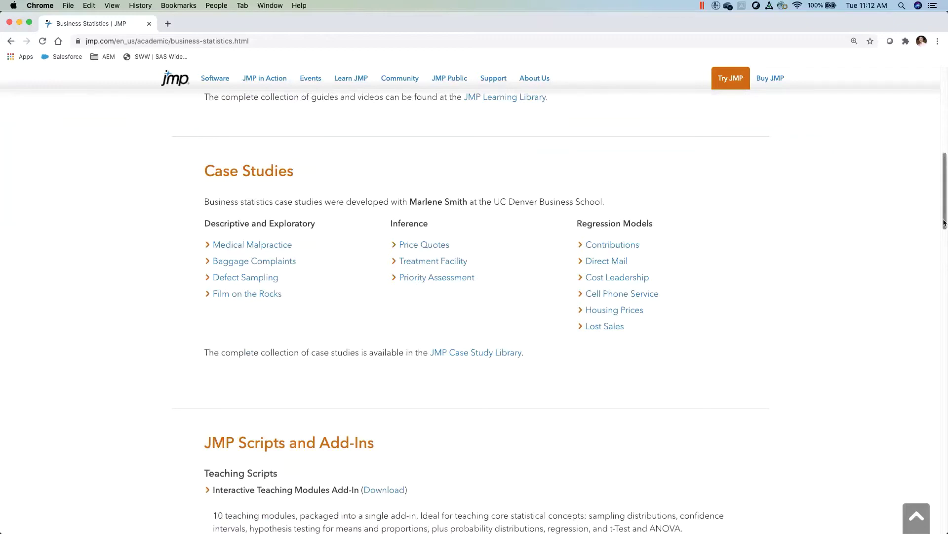
pyautogui.moveTo(945, 223); pyautogui.dragTo(945, 326)
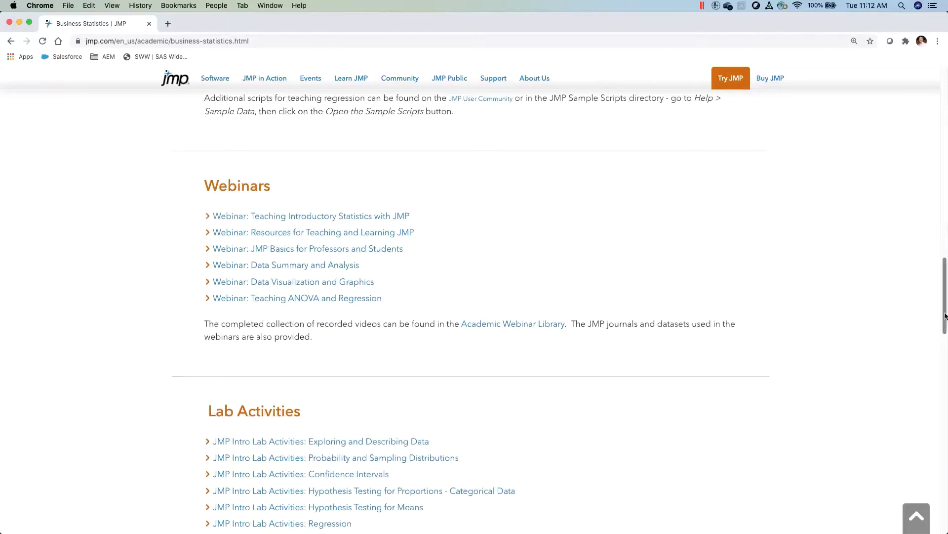
pyautogui.scroll(-4, 945, 317)
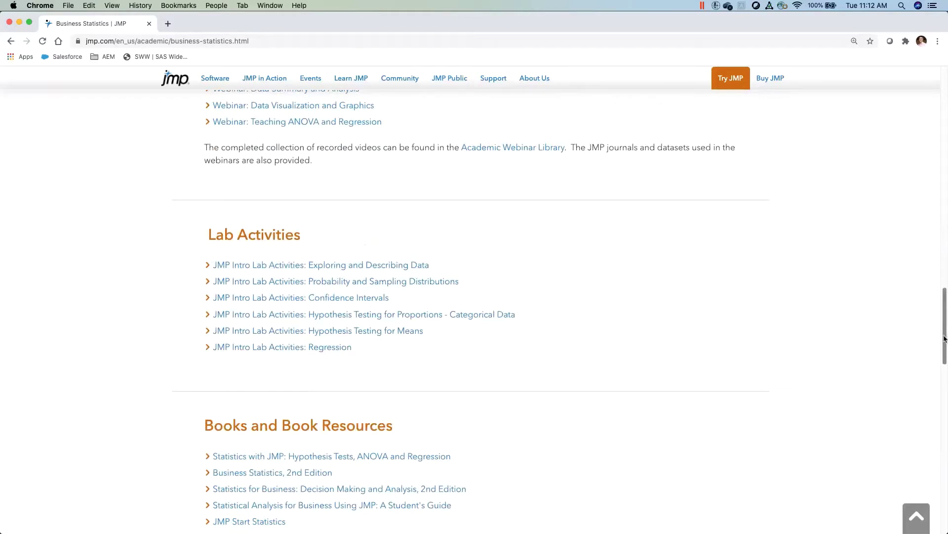
pyautogui.moveTo(945, 338); pyautogui.dragTo(943, 346)
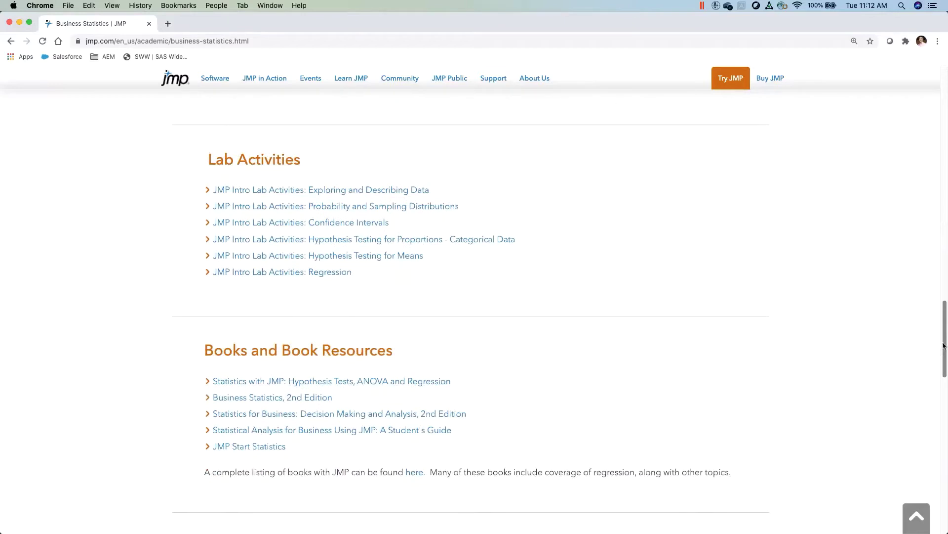
pyautogui.moveTo(943, 345); pyautogui.dragTo(944, 365)
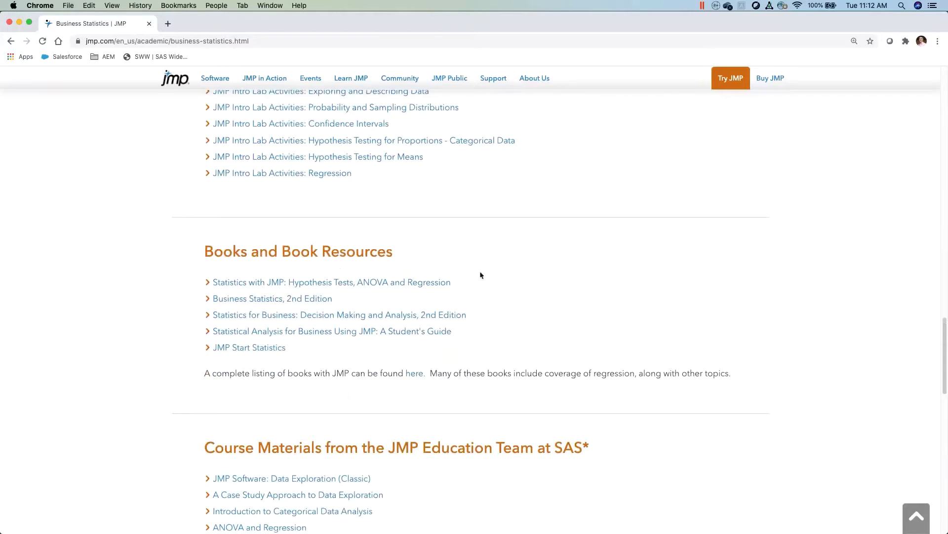
pyautogui.moveTo(945, 355); pyautogui.dragTo(945, 453)
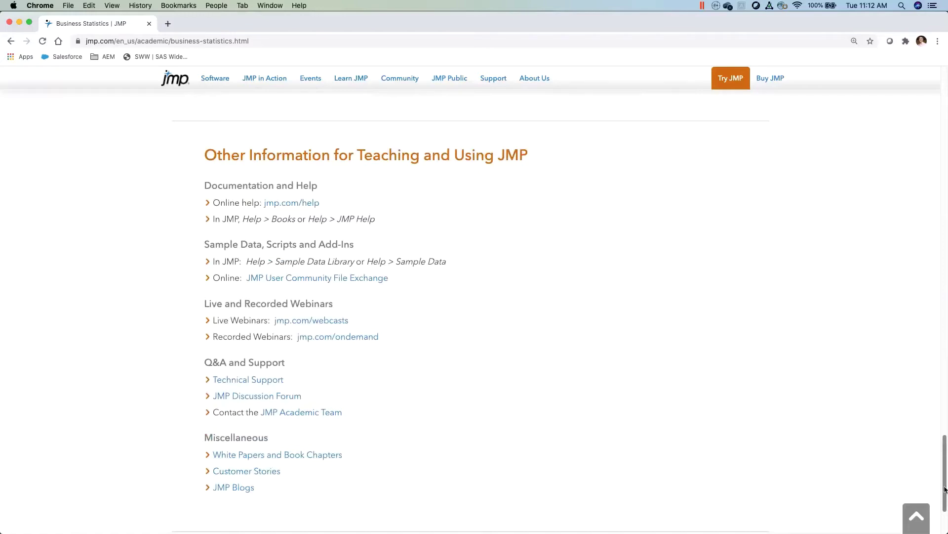
pyautogui.moveTo(944, 489); pyautogui.dragTo(907, 118)
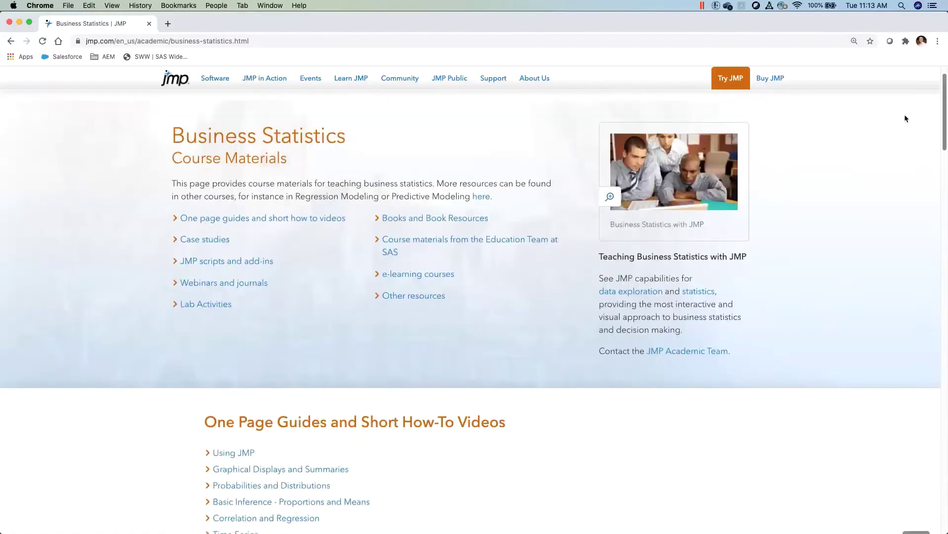
# Return to the Course Material Library and open One Page Guides and Short Videos from its quick guides
pyautogui.click(10, 42)
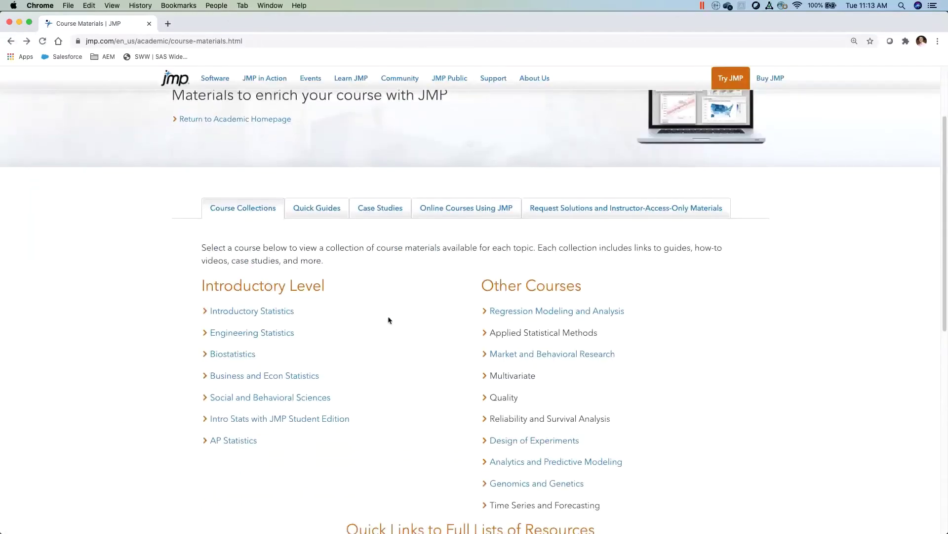
pyautogui.click(314, 213)
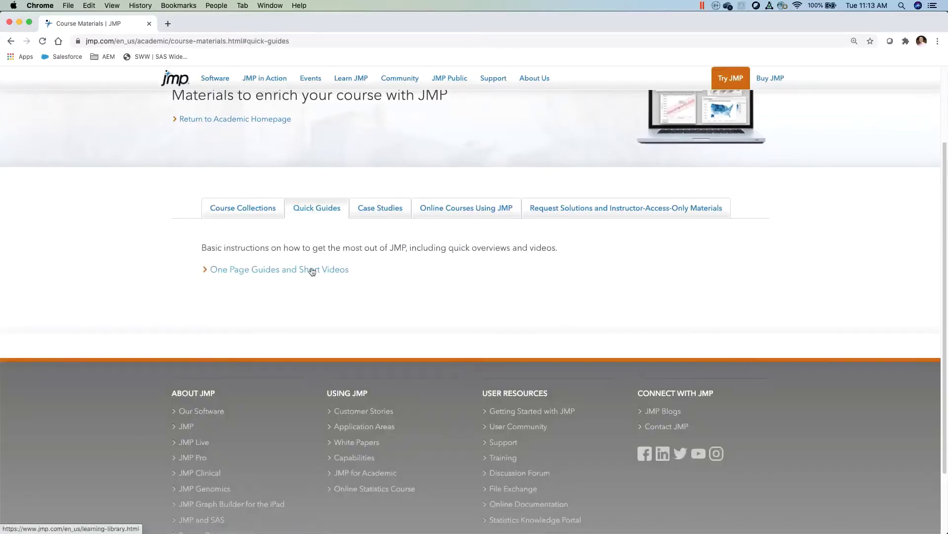
pyautogui.click(312, 270)
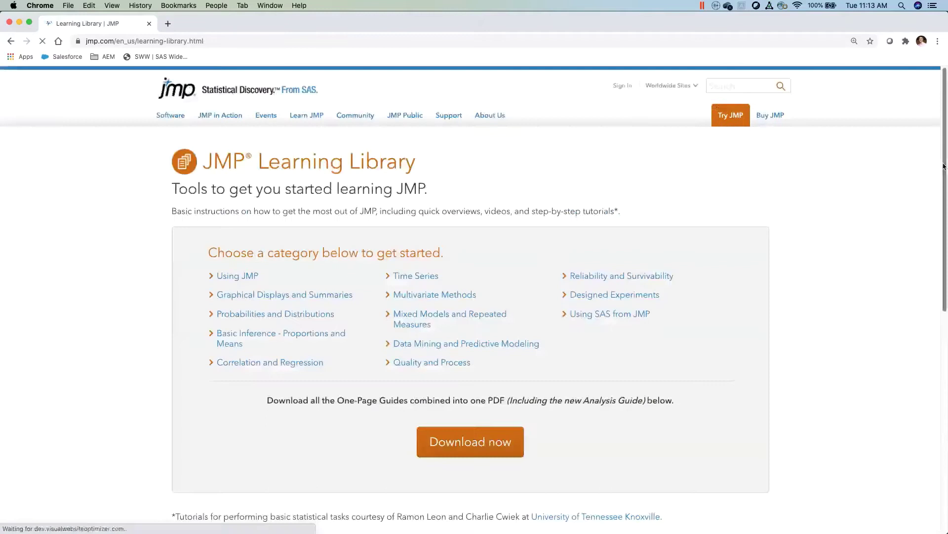
pyautogui.moveTo(946, 166); pyautogui.dragTo(947, 192)
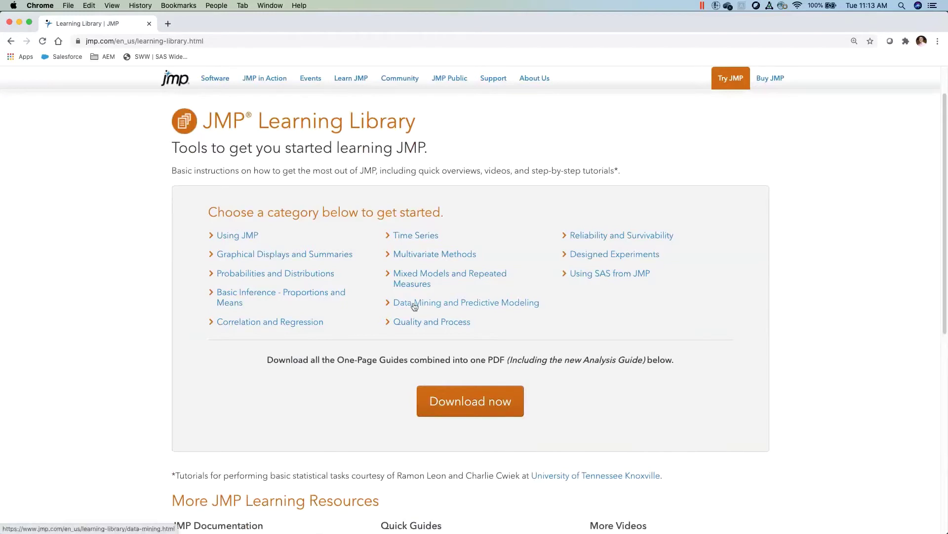
# Open the Correlation and Regression category of the JMP Learning Library and look through its videos, one-page guides and tutorials
pyautogui.click(248, 326)
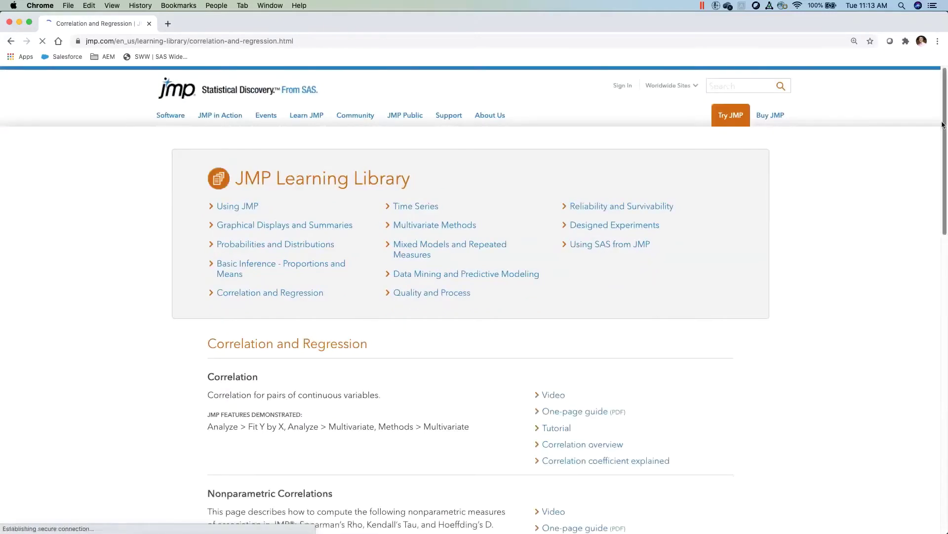
pyautogui.moveTo(945, 125); pyautogui.dragTo(938, 214)
pyautogui.scroll(2, 938, 212)
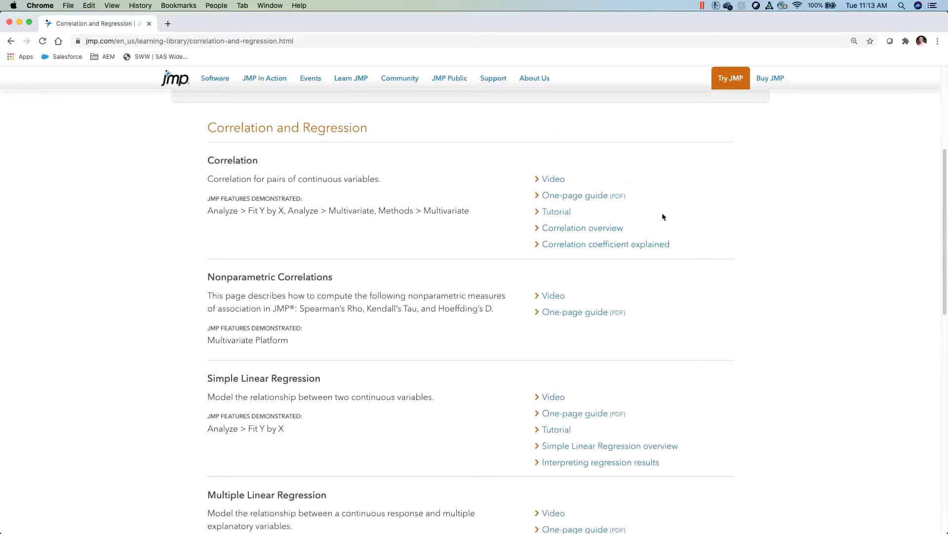
# Open the Correlation topic's tutorial, look it over, and close it again
pyautogui.click(562, 213)
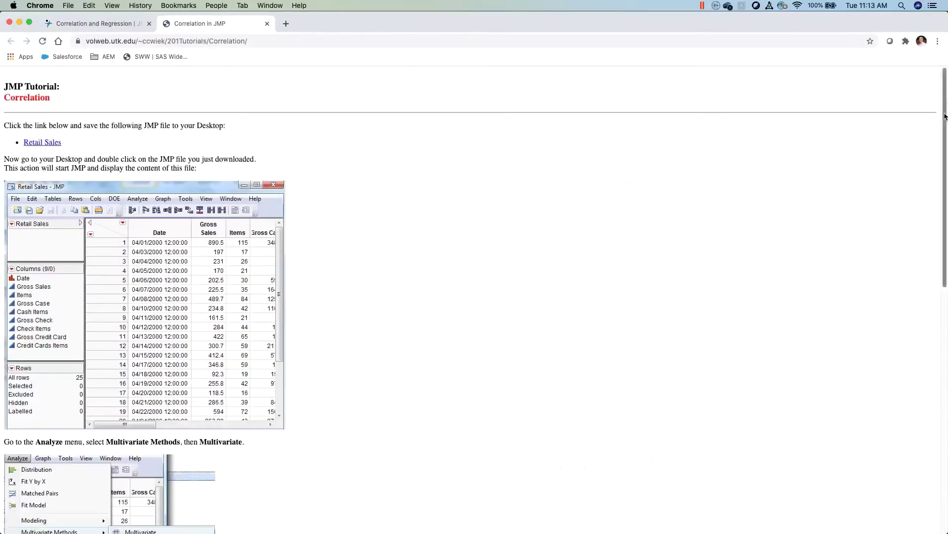
pyautogui.scroll(-1, 945, 135)
pyautogui.moveTo(945, 135)
pyautogui.mouseDown()
pyautogui.moveTo(945, 368)
pyautogui.moveTo(945, 133)
pyautogui.mouseUp()
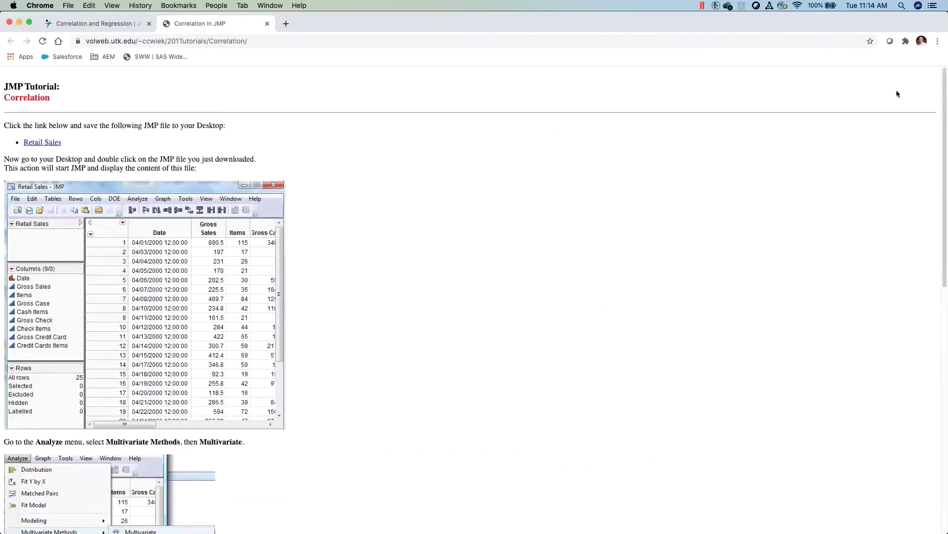
pyautogui.click(94, 27)
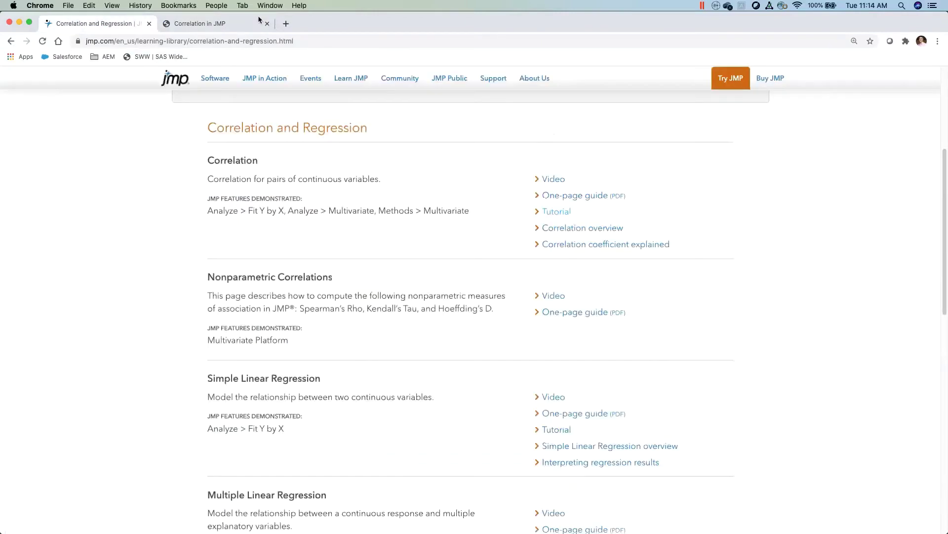
pyautogui.click(247, 24)
pyautogui.click(267, 23)
# Open the Correlation one-page guide PDF, read through its instructions and tips, and return to the Learning Library page
pyautogui.click(564, 196)
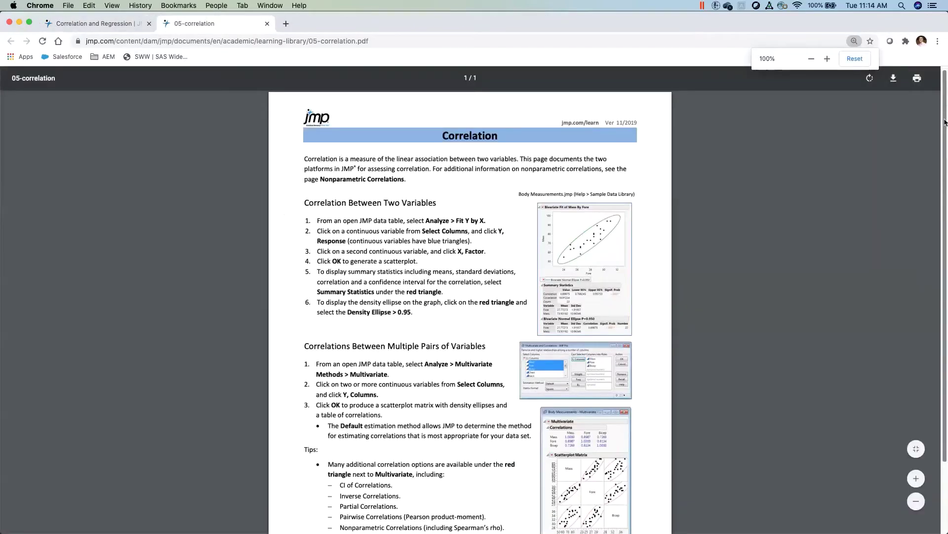
pyautogui.moveTo(945, 122); pyautogui.dragTo(939, 149)
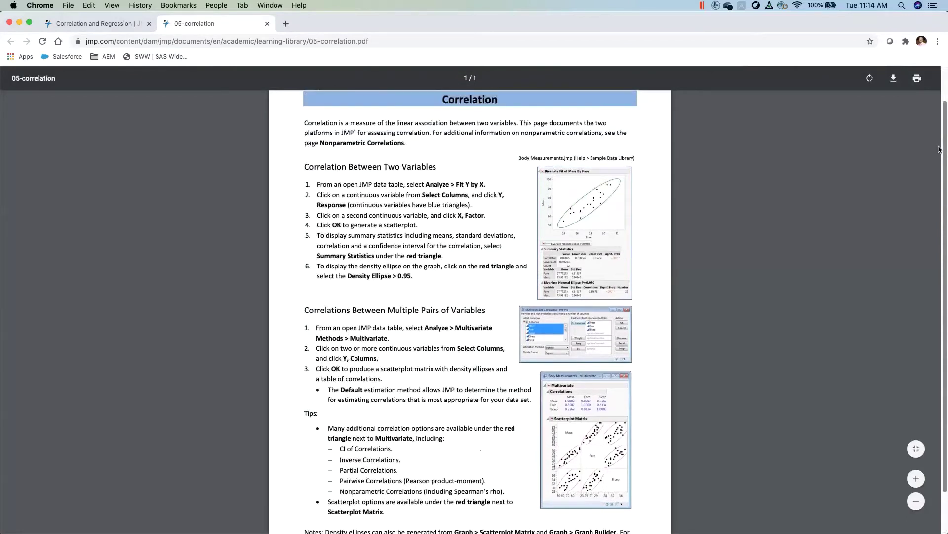
pyautogui.moveTo(940, 149); pyautogui.dragTo(940, 176)
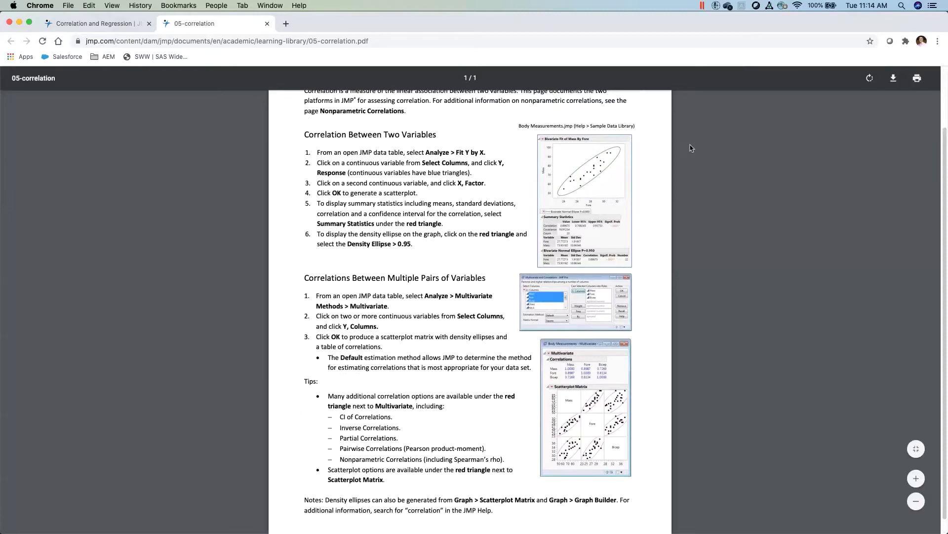
pyautogui.click(101, 25)
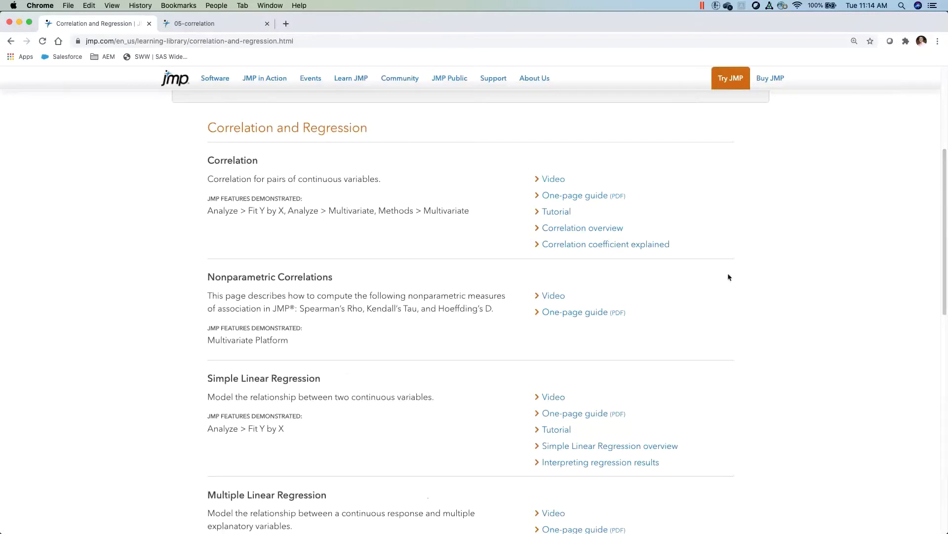
# Open the "Correlation coefficient explained" page in the Statistics Knowledge Portal, look it over, and return to the Learning Library
pyautogui.click(591, 249)
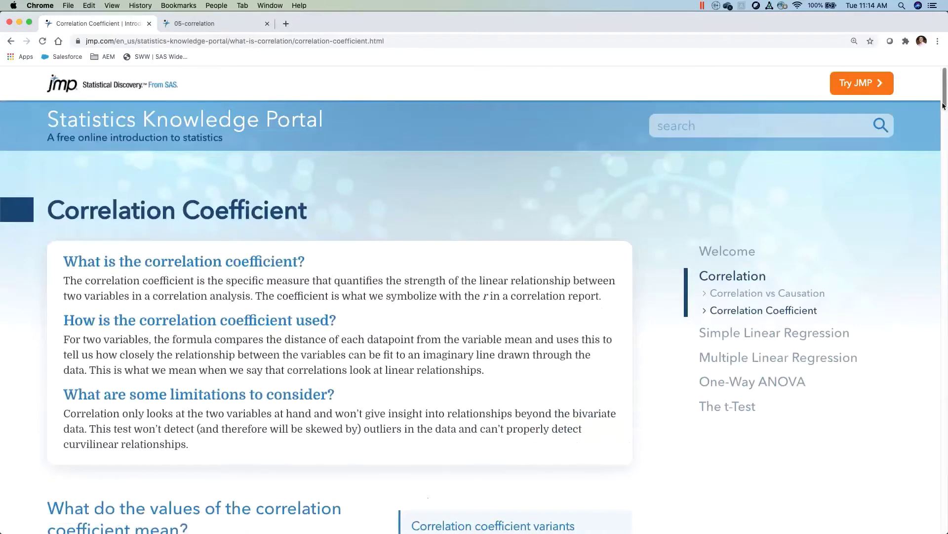
pyautogui.moveTo(944, 98); pyautogui.dragTo(945, 69)
pyautogui.scroll(2, 944, 103)
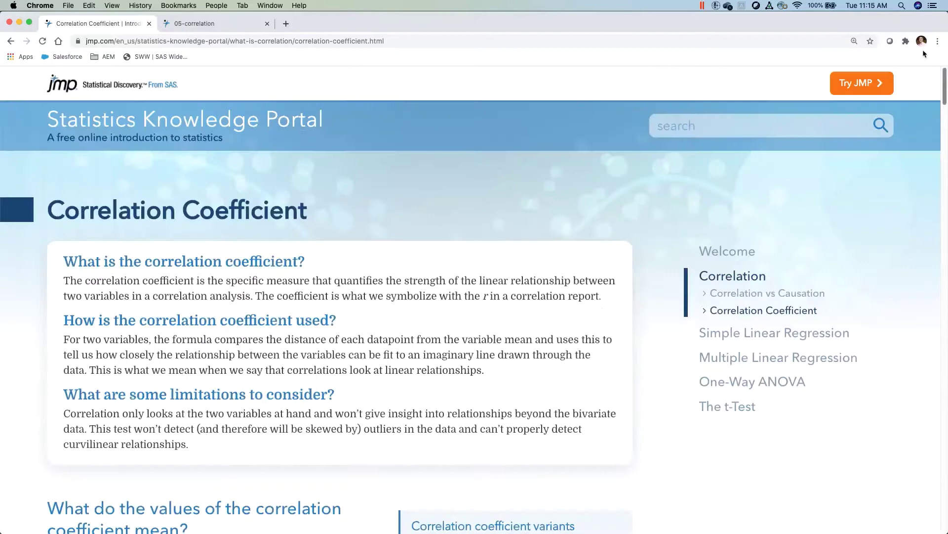
pyautogui.click(11, 44)
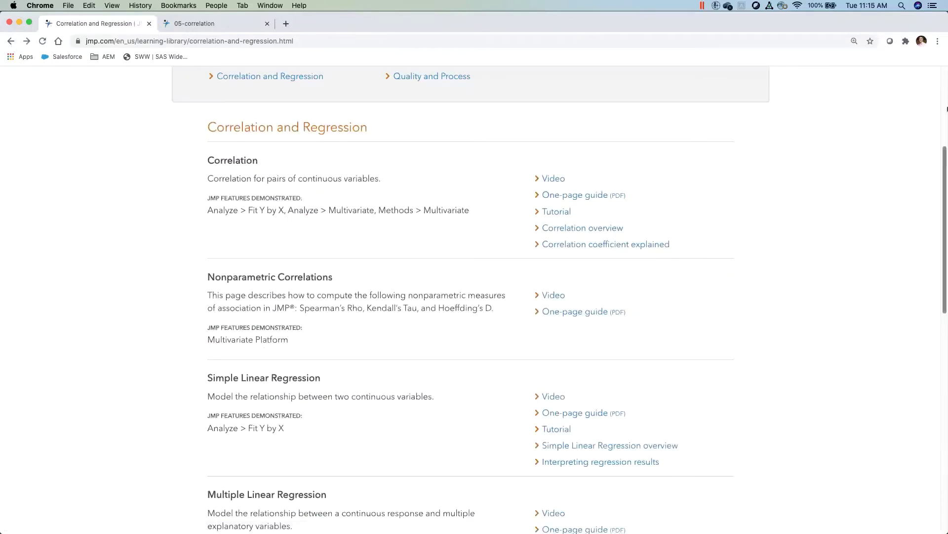
pyautogui.click(945, 111)
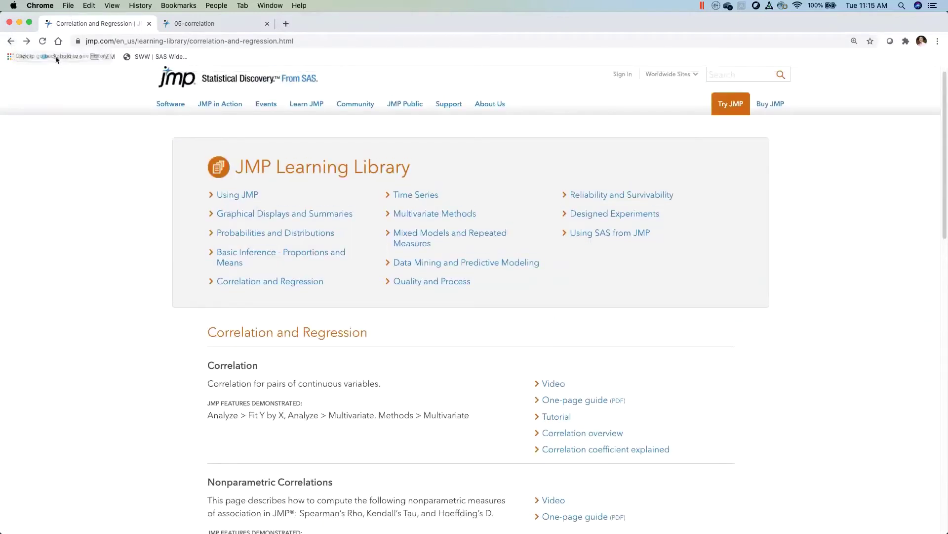
# Go back to the Course Materials page and look through the full list of Case Studies
pyautogui.click(11, 41)
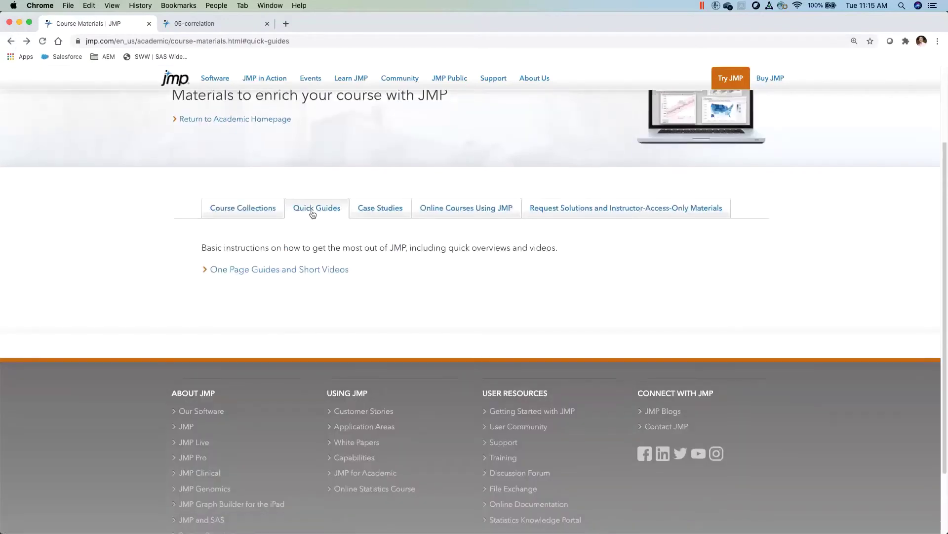
pyautogui.click(385, 211)
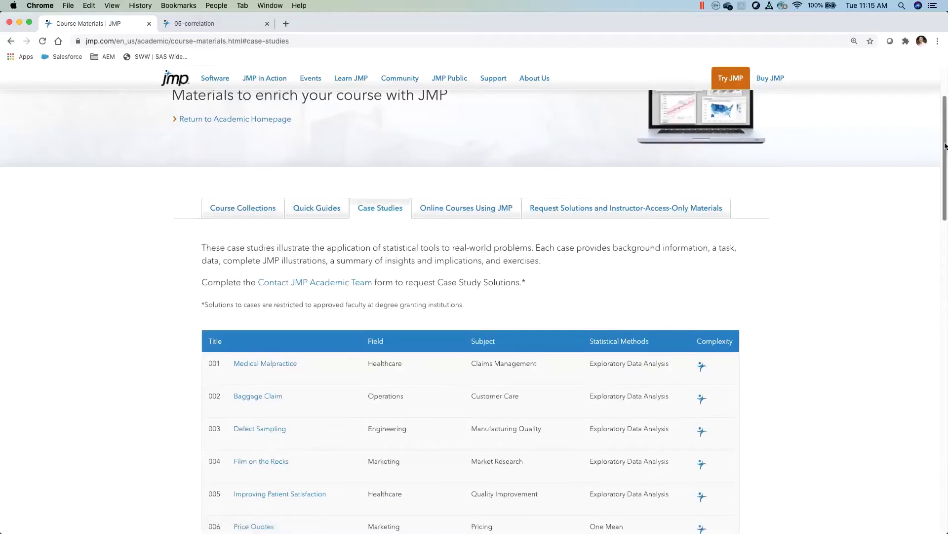
pyautogui.moveTo(945, 146); pyautogui.dragTo(947, 211)
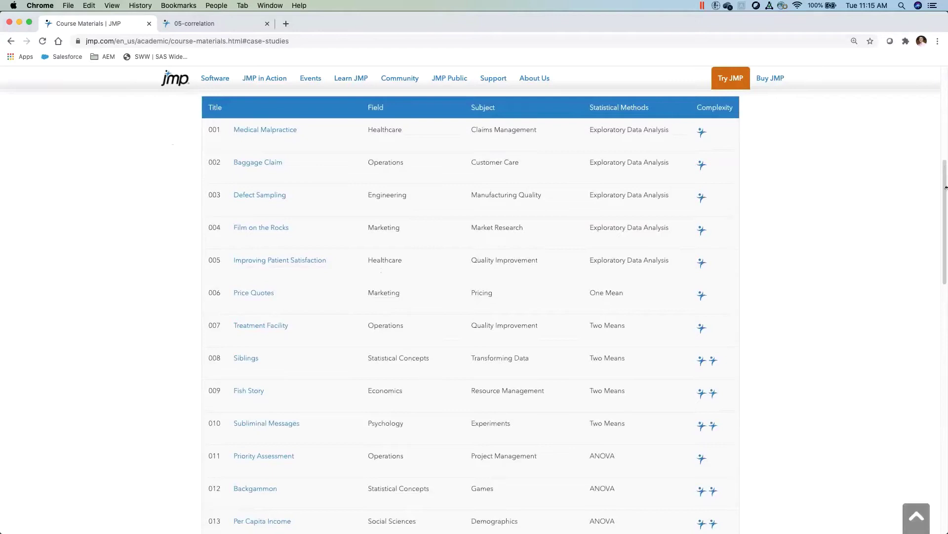
pyautogui.moveTo(943, 186); pyautogui.dragTo(941, 221)
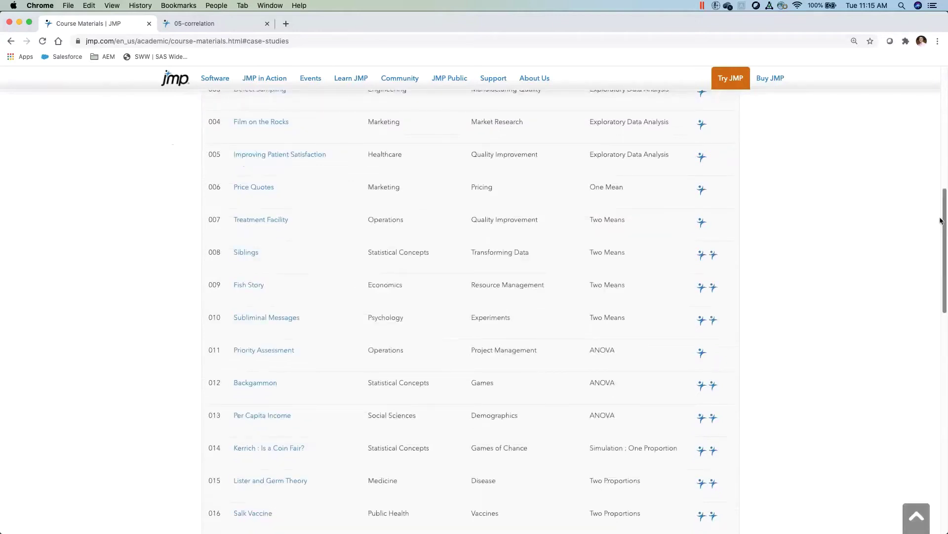
pyautogui.moveTo(941, 220); pyautogui.dragTo(945, 368)
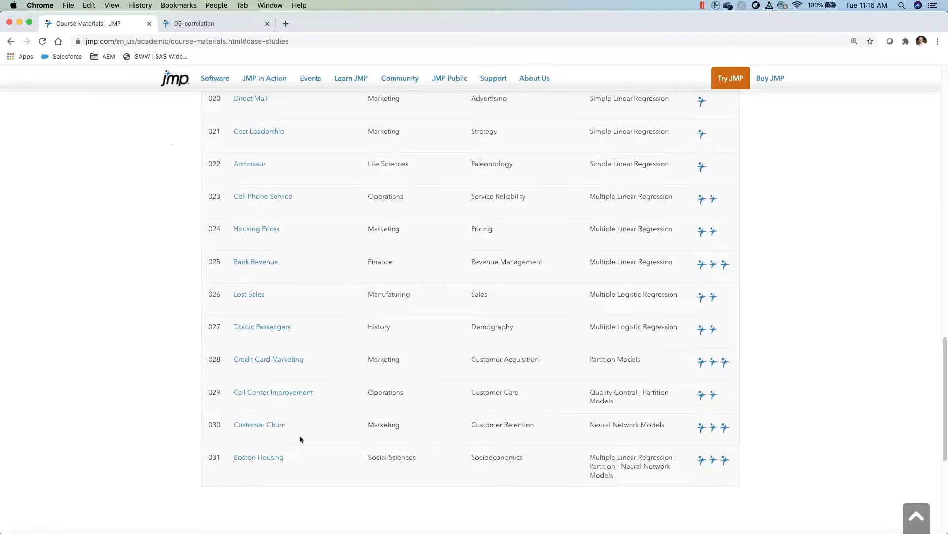
# Open the PDF of the Customer Churn case study and enlarge its pages for reading
pyautogui.click(262, 426)
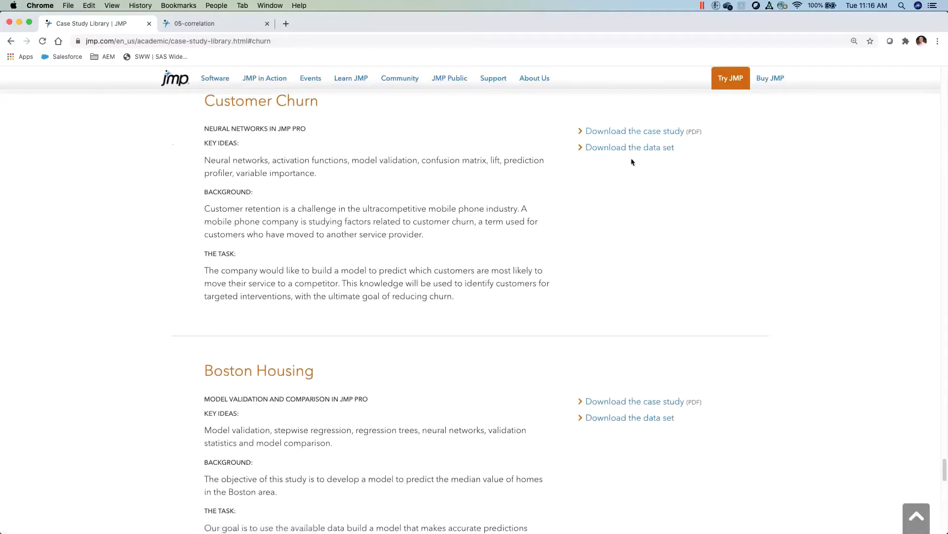
pyautogui.click(628, 132)
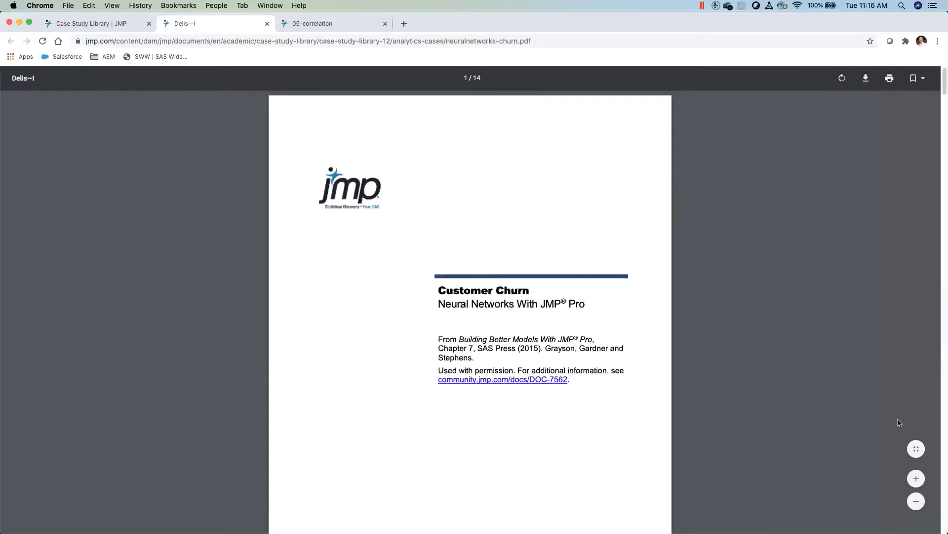
pyautogui.click(916, 479)
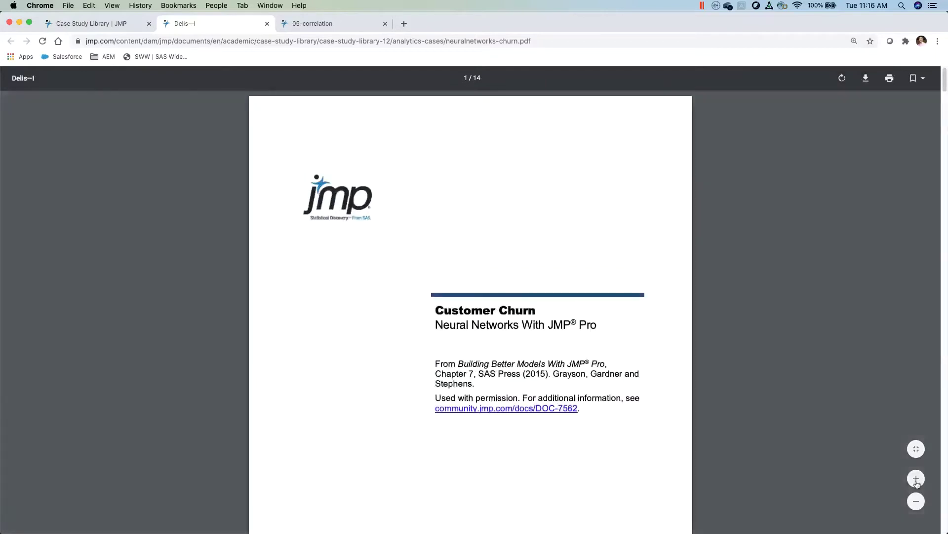
pyautogui.click(916, 479)
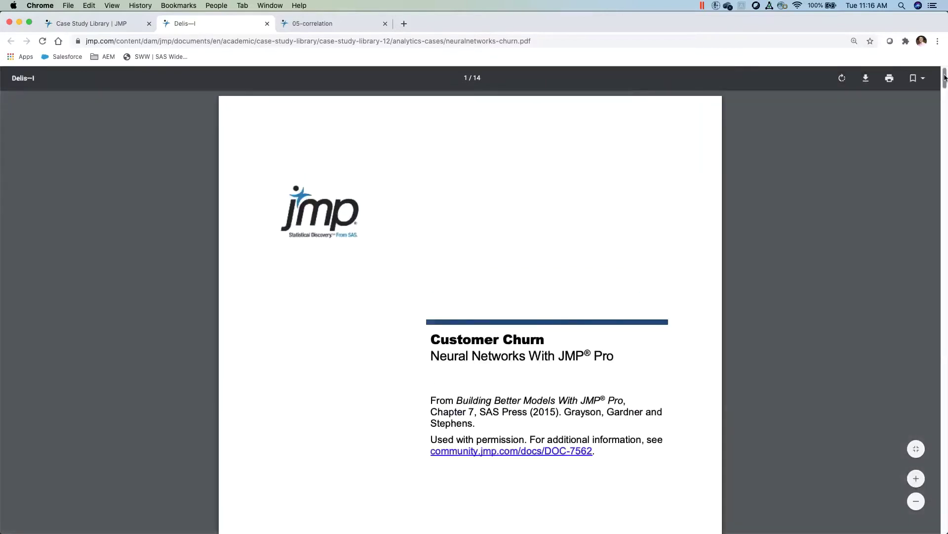
# Read through the Customer Churn case study from its background, task and data to the exercises, and return to the cover page
pyautogui.moveTo(945, 77); pyautogui.dragTo(945, 113)
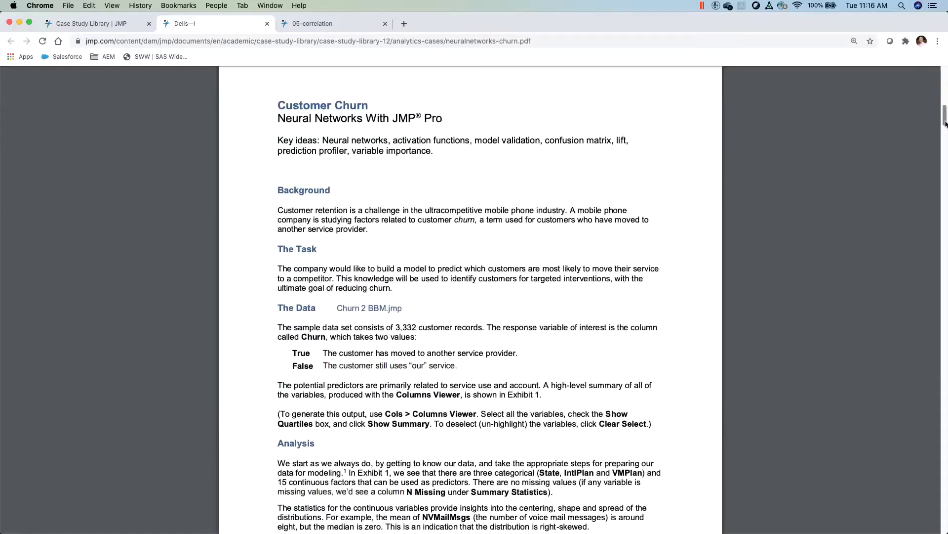
pyautogui.scroll(-3, 945, 124)
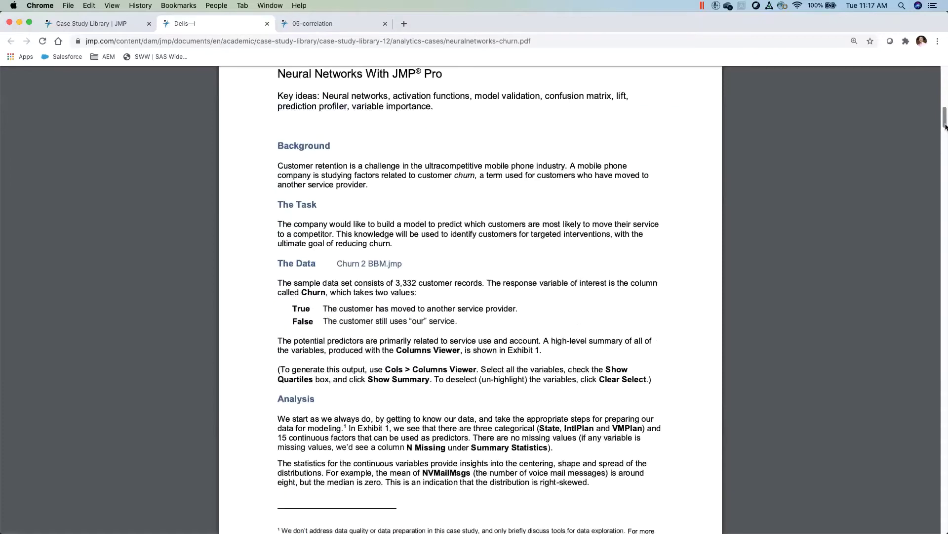
pyautogui.moveTo(945, 126); pyautogui.dragTo(946, 490)
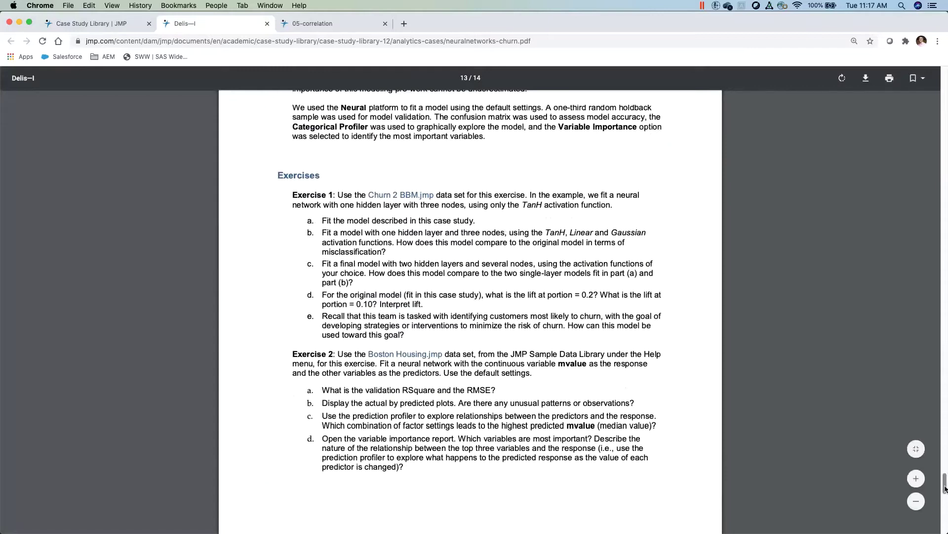
pyautogui.moveTo(945, 489); pyautogui.dragTo(945, 491)
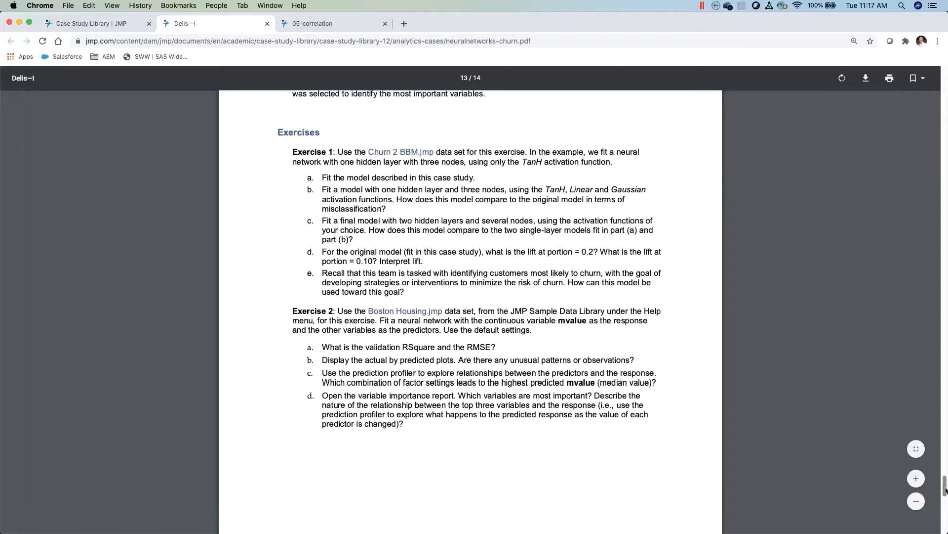
pyautogui.moveTo(946, 489); pyautogui.dragTo(938, 123)
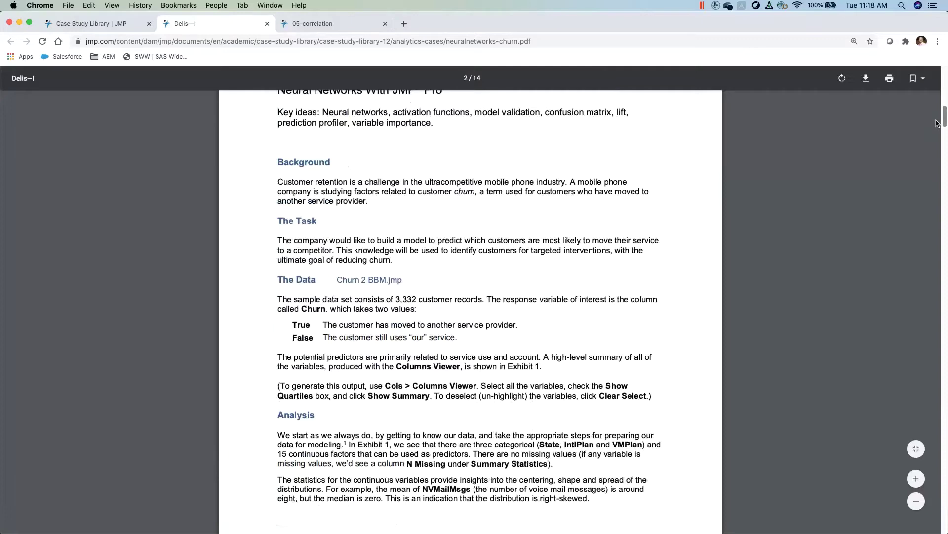
pyautogui.scroll(-3, 937, 123)
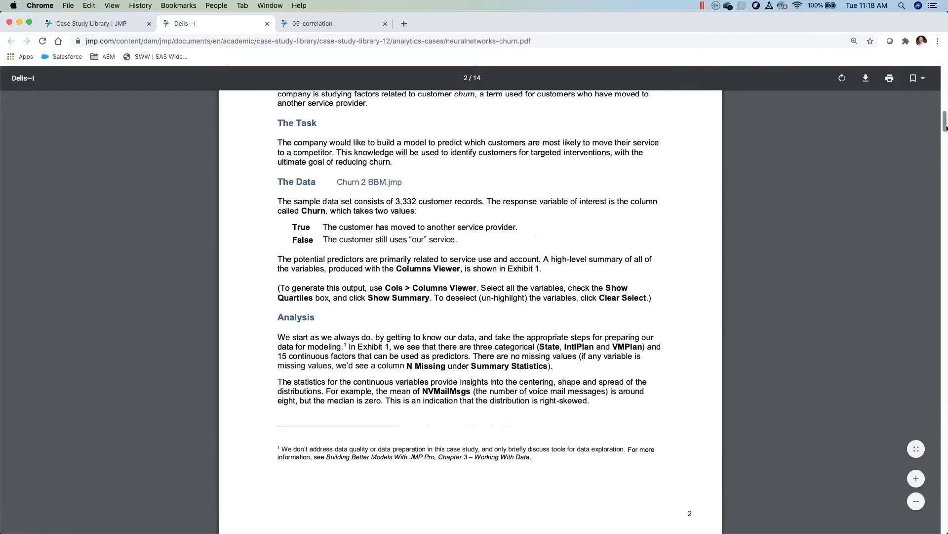
pyautogui.moveTo(944, 127); pyautogui.dragTo(942, 88)
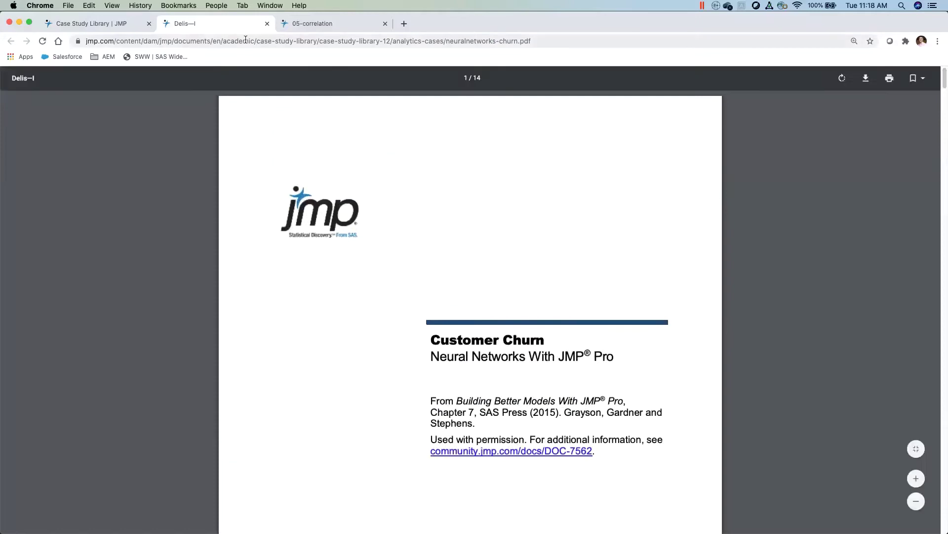
# Close the 05-correlation PDF and go back from the Case Study Library to the Quick Guides on the Course Materials page
pyautogui.click(314, 25)
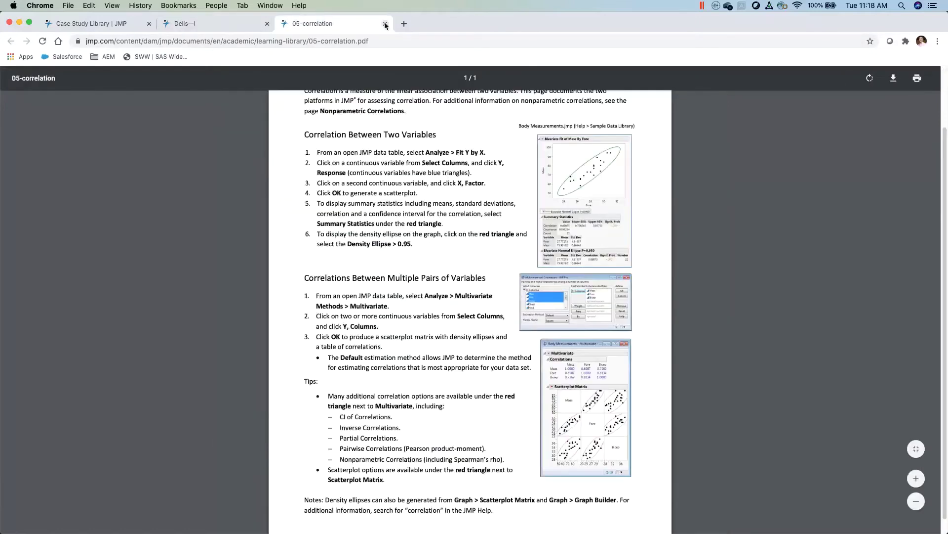
pyautogui.click(385, 24)
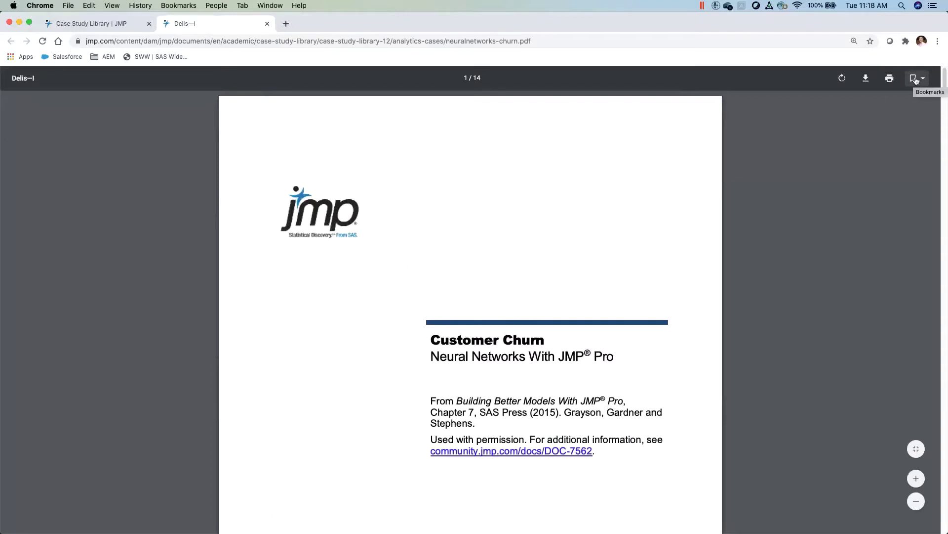
pyautogui.click(104, 26)
pyautogui.click(11, 41)
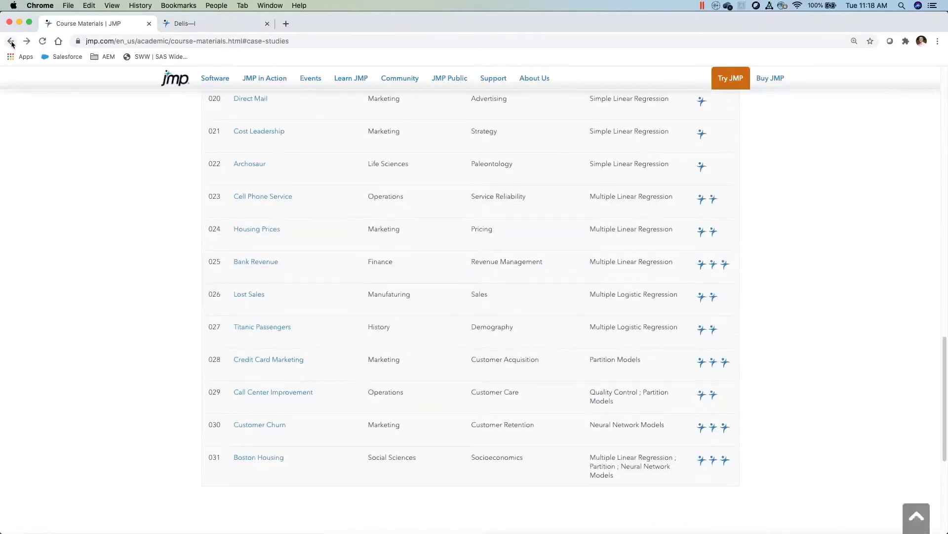
pyautogui.click(11, 42)
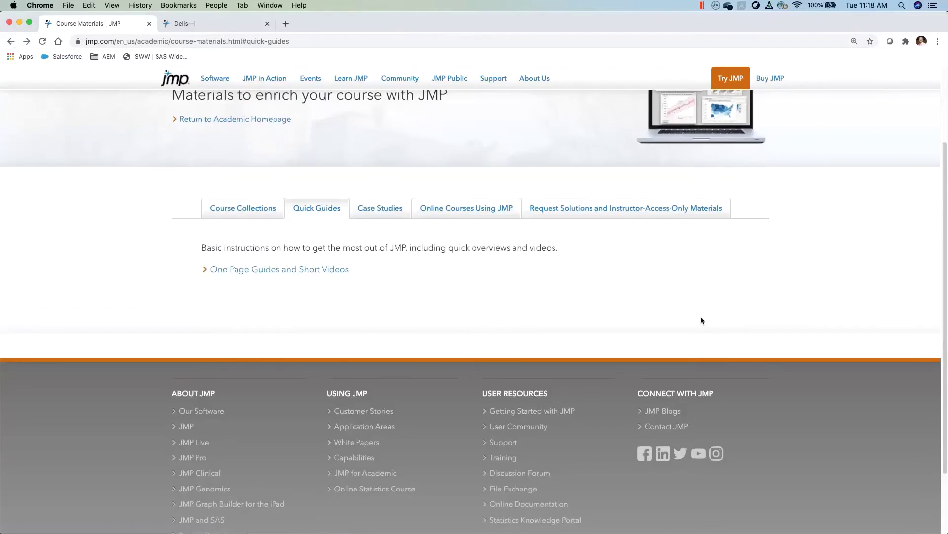
# Open the Statistical Thinking for Industrial Problem Solving course from the Online Courses Using JMP and look through its modules
pyautogui.click(441, 212)
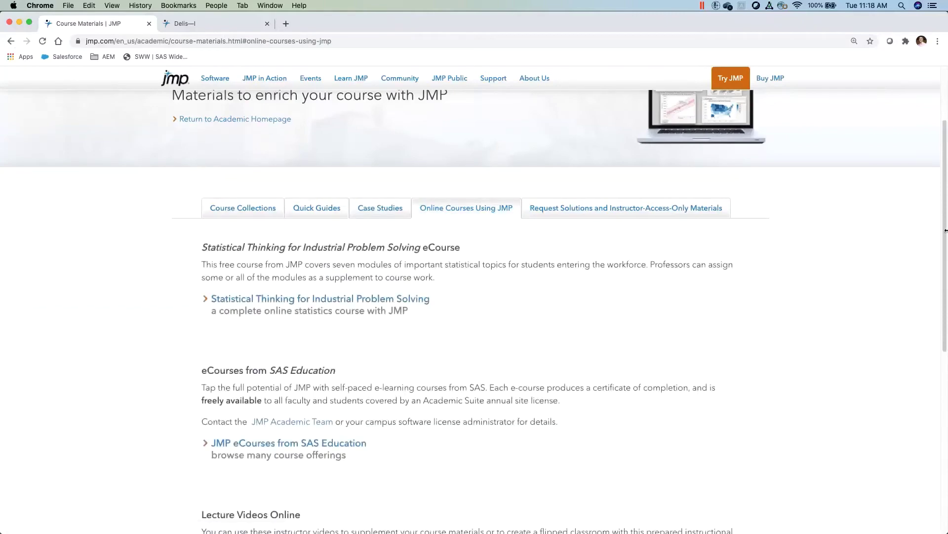
pyautogui.moveTo(945, 231); pyautogui.dragTo(944, 264)
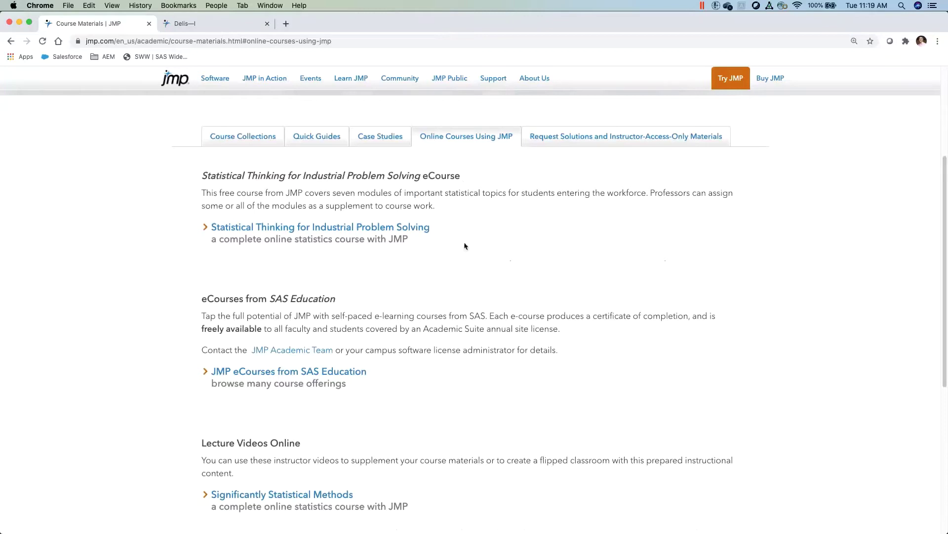
pyautogui.click(378, 228)
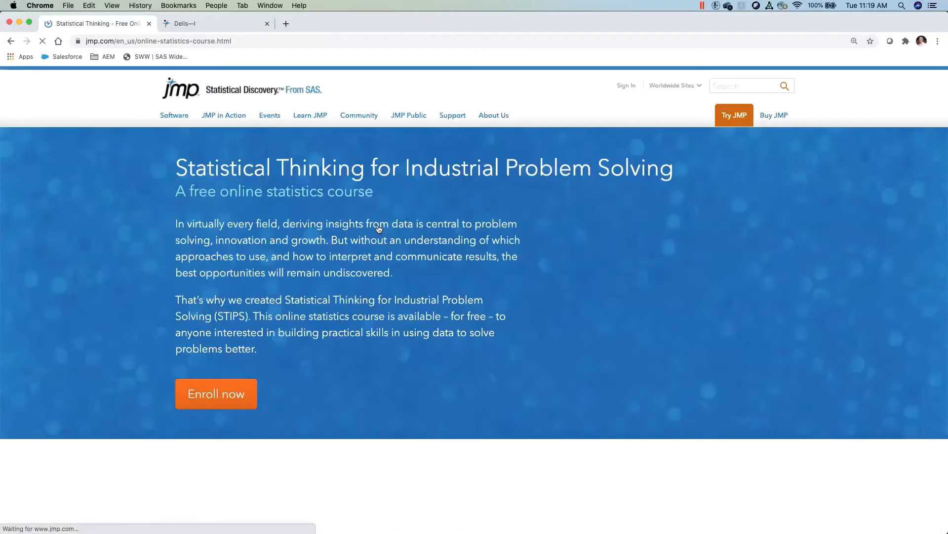
pyautogui.moveTo(944, 190); pyautogui.dragTo(943, 333)
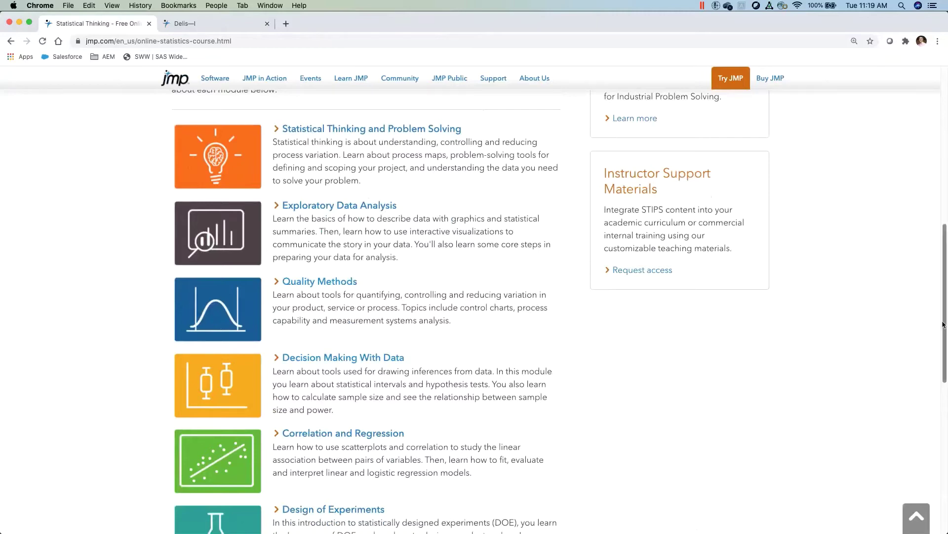
# Open the Correlation and Regression module of the online statistics course and look through its description and covered topics
pyautogui.scroll(-3, 345, 296)
pyautogui.click(360, 316)
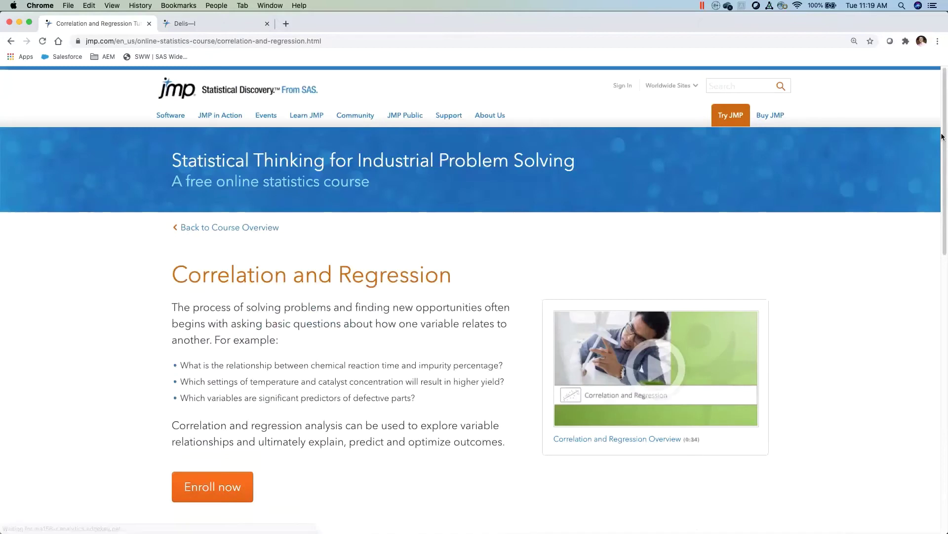
pyautogui.scroll(-7, 929, 256)
pyautogui.scroll(-3, 888, 300)
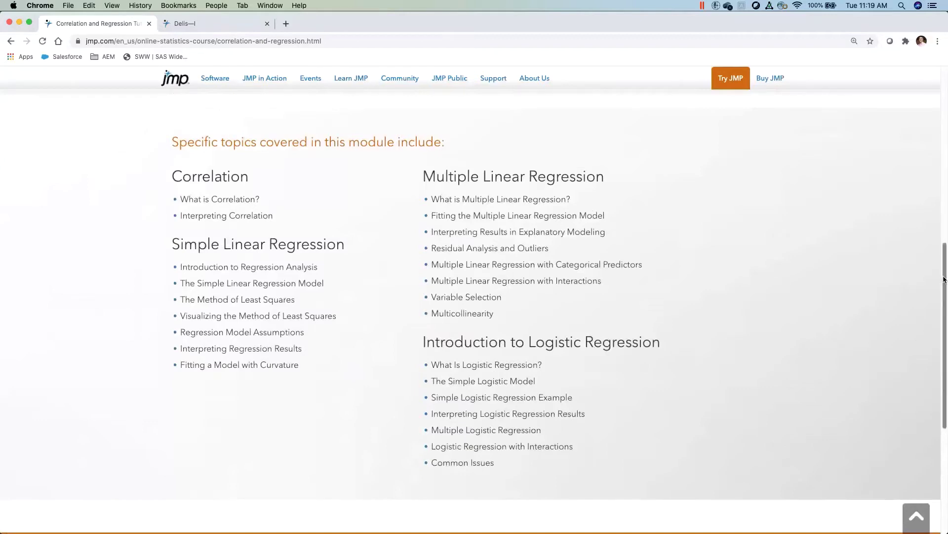
pyautogui.moveTo(945, 279); pyautogui.dragTo(940, 106)
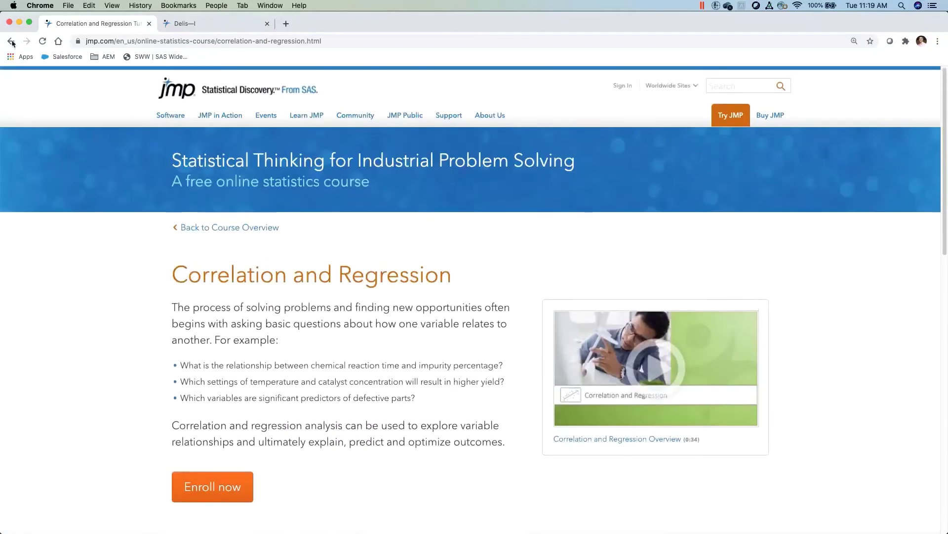
# Go back through the course overview to the Online Courses Using JMP section of the Course Materials page
pyautogui.click(11, 42)
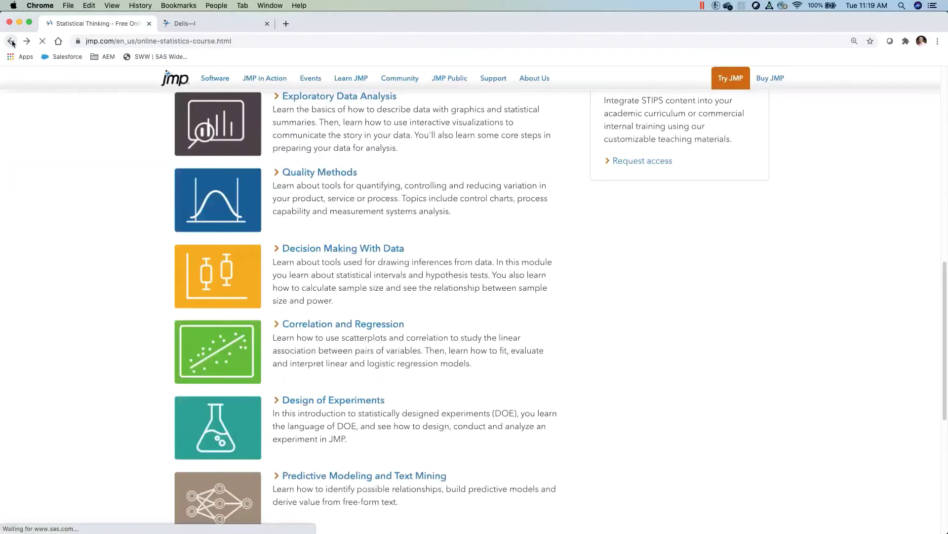
pyautogui.moveTo(945, 408); pyautogui.dragTo(943, 293)
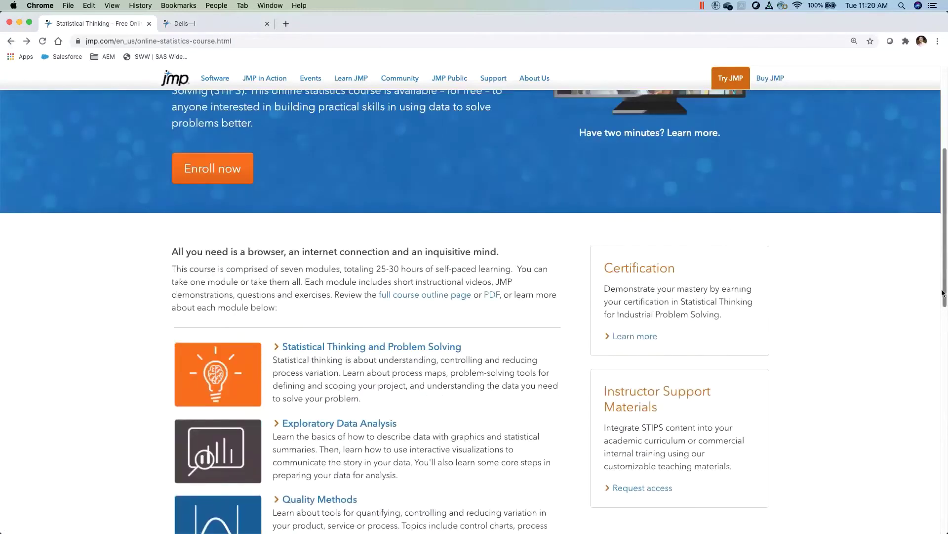
pyautogui.click(11, 42)
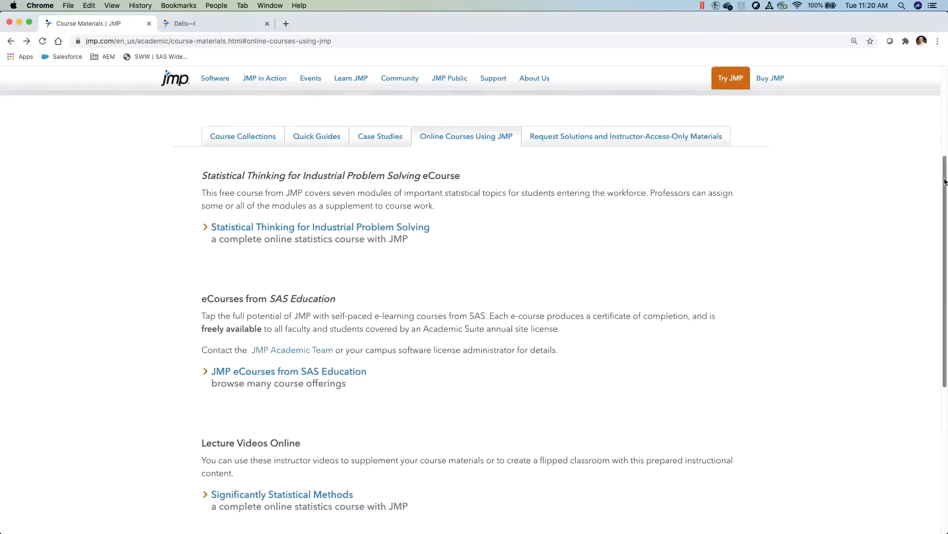
# Open the Significantly Statistical Methods course from Lecture Videos Online and look over its table of contents
pyautogui.moveTo(946, 175); pyautogui.dragTo(946, 207)
pyautogui.scroll(-5, 307, 238)
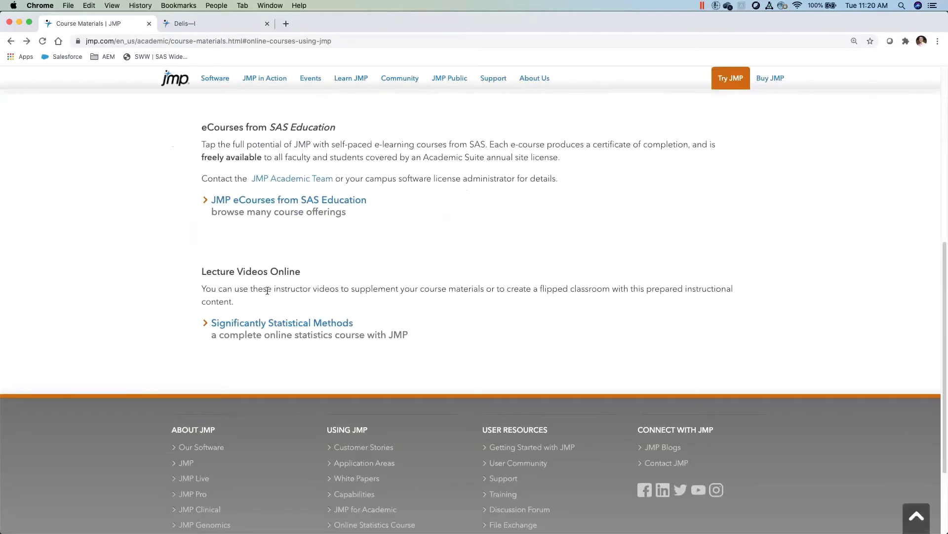
pyautogui.click(296, 328)
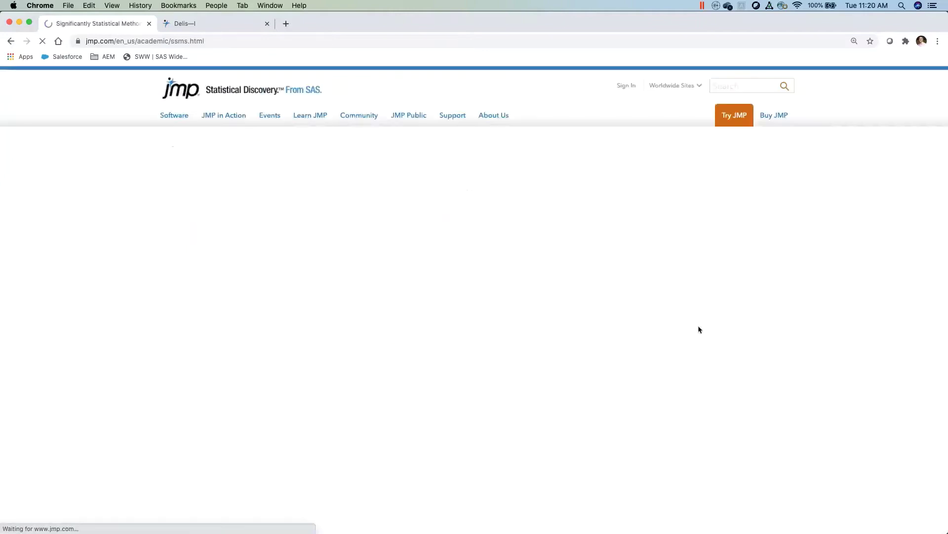
pyautogui.moveTo(945, 84); pyautogui.dragTo(945, 103)
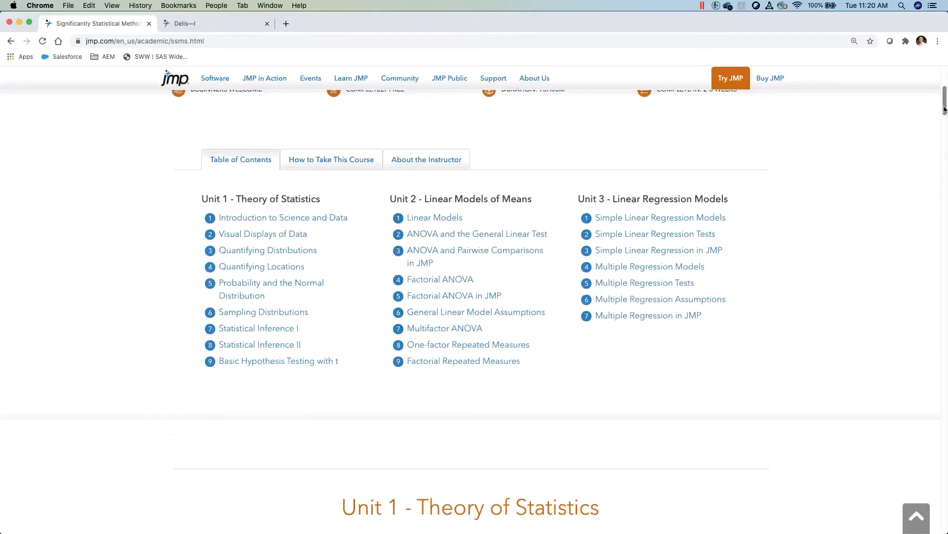
pyautogui.moveTo(945, 108); pyautogui.dragTo(945, 111)
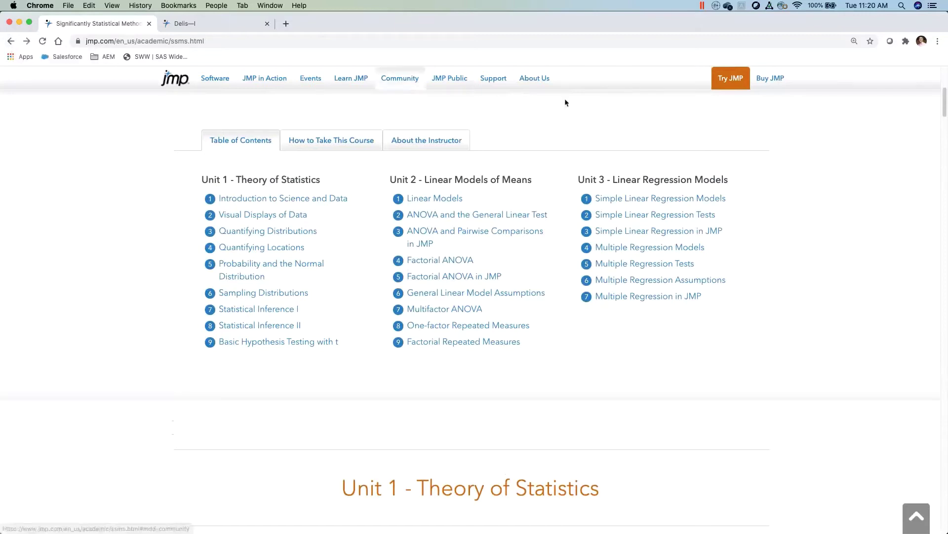
# Go back to the Quick Guides section of the JMP Course Material Library and return to the page's beginning
pyautogui.click(12, 42)
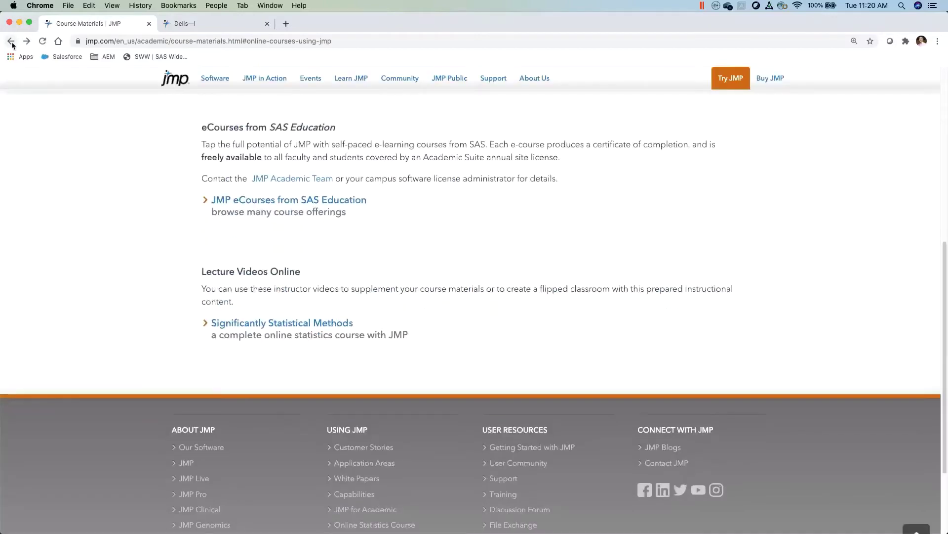
pyautogui.click(12, 42)
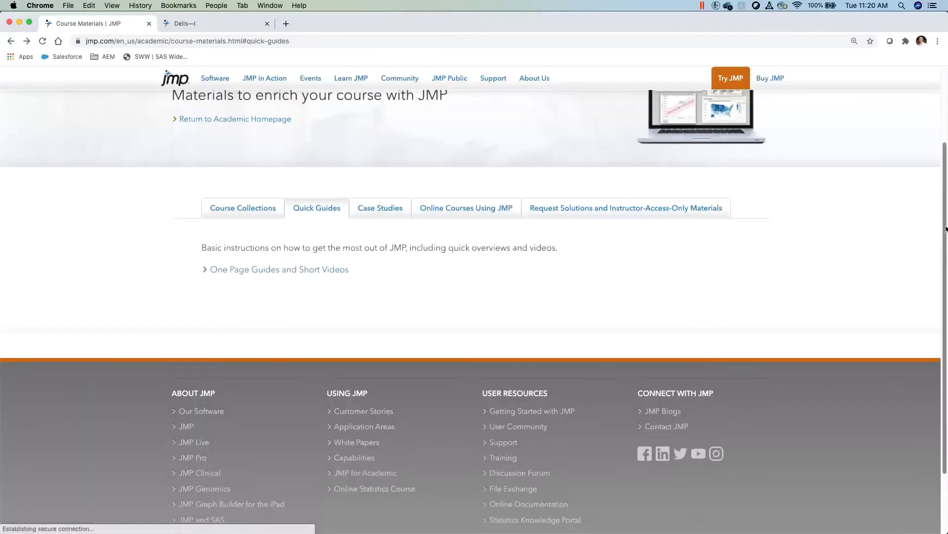
pyautogui.moveTo(947, 229); pyautogui.dragTo(944, 159)
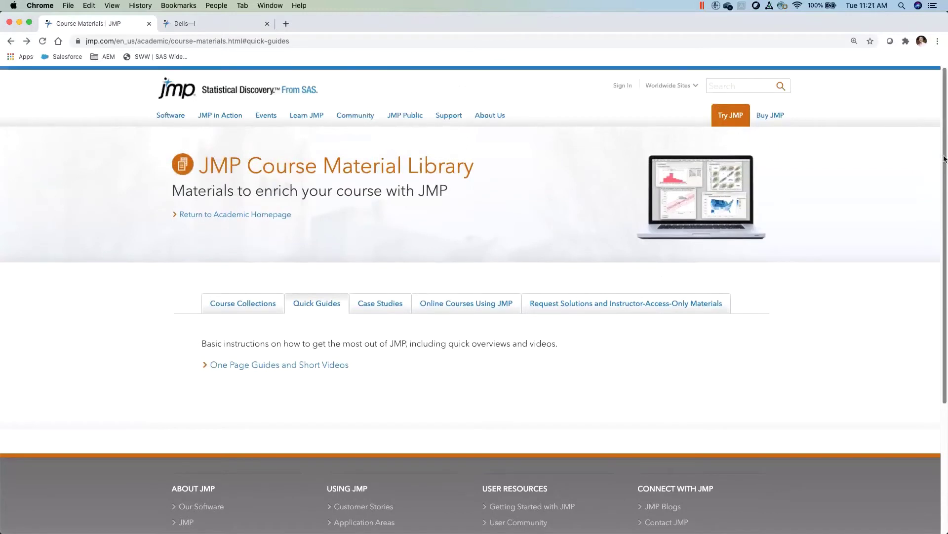
# Switch to the JMP desktop application, open the recent file Univariate Example, and minimize the JMP Home window
pyautogui.moveTo(918, 529)
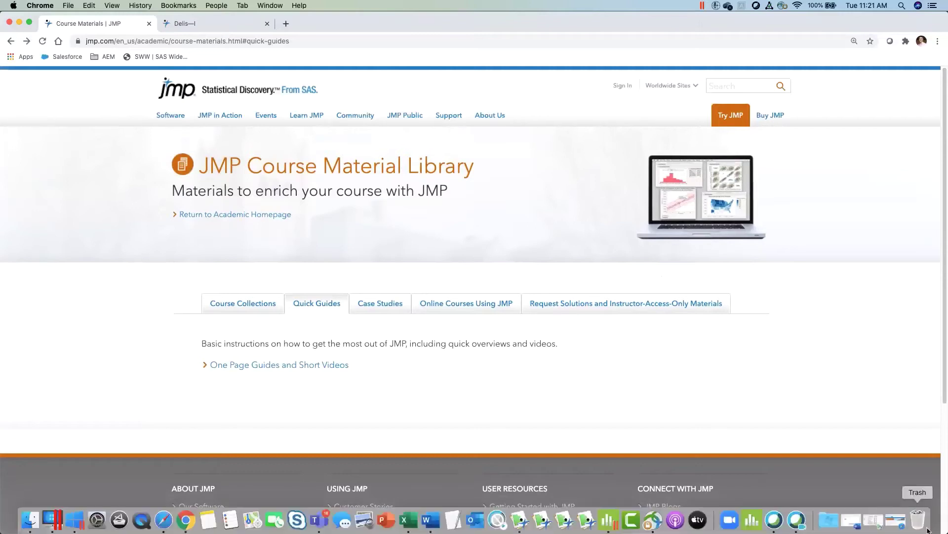
pyautogui.click(518, 520)
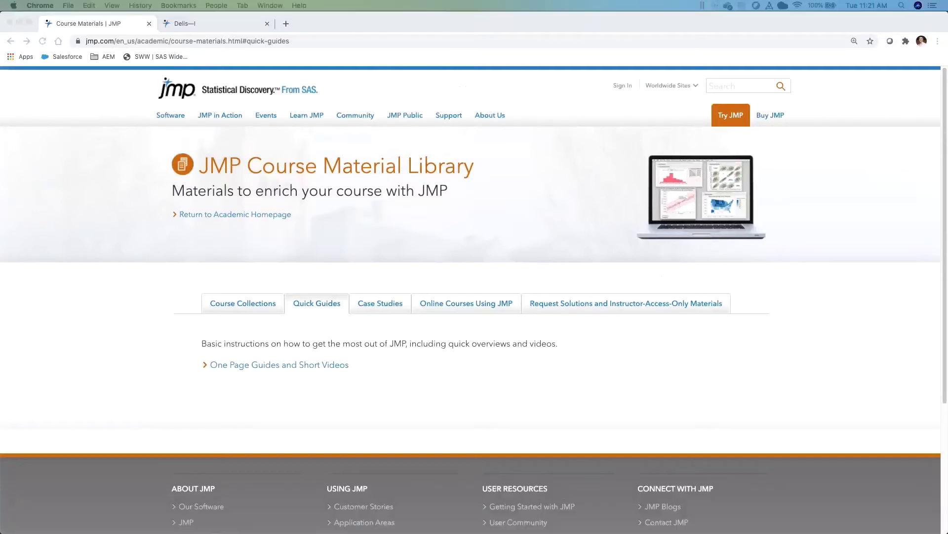
pyautogui.click(183, 118)
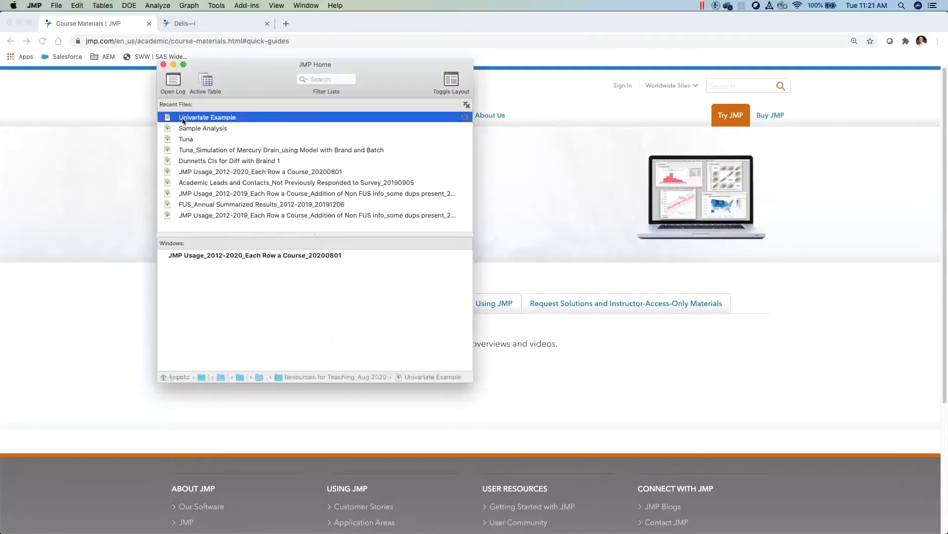
pyautogui.doubleClick(183, 118)
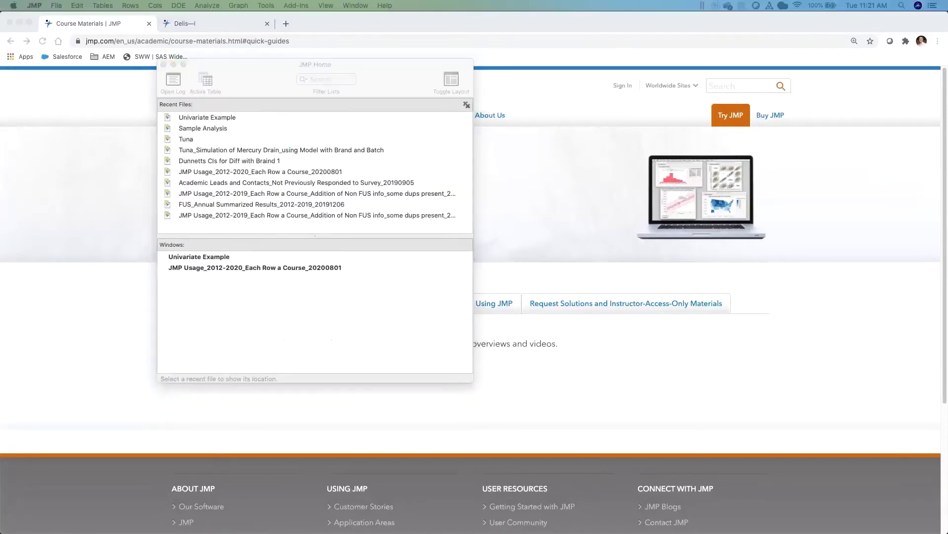
pyautogui.moveTo(390, 88); pyautogui.dragTo(386, 93)
pyautogui.click(173, 65)
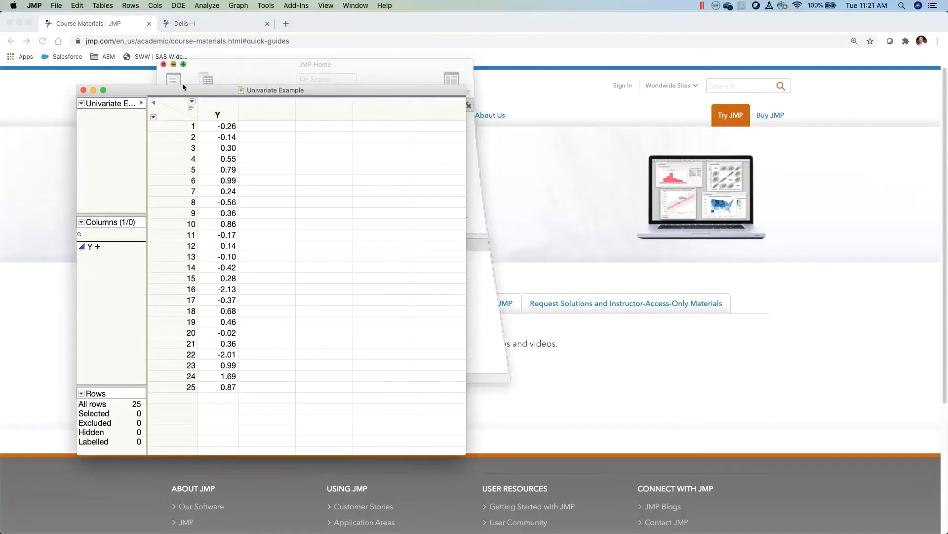
pyautogui.moveTo(183, 87); pyautogui.dragTo(158, 51)
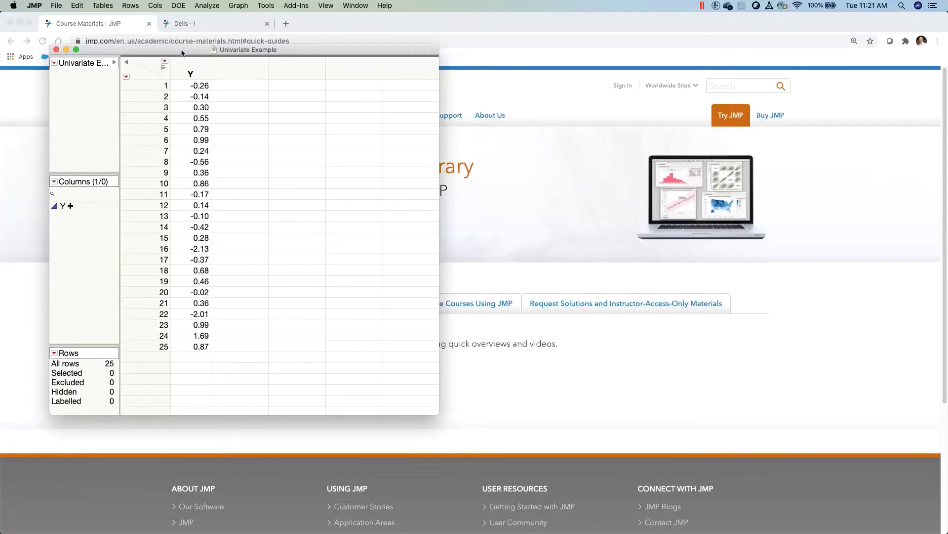
# Open the Sample Data index and expand the Business and Demographic and Consumer Research categories to view their data tables
pyautogui.click(385, 7)
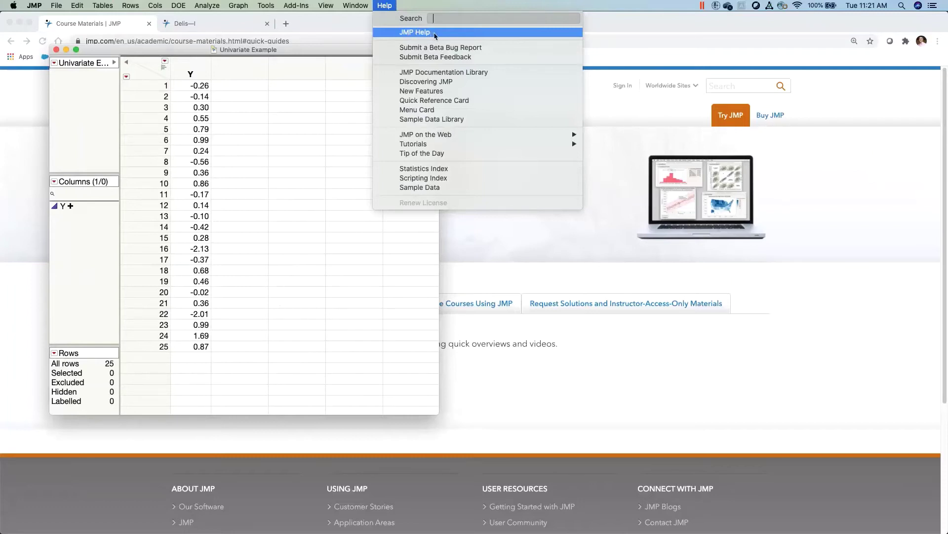
pyautogui.click(473, 187)
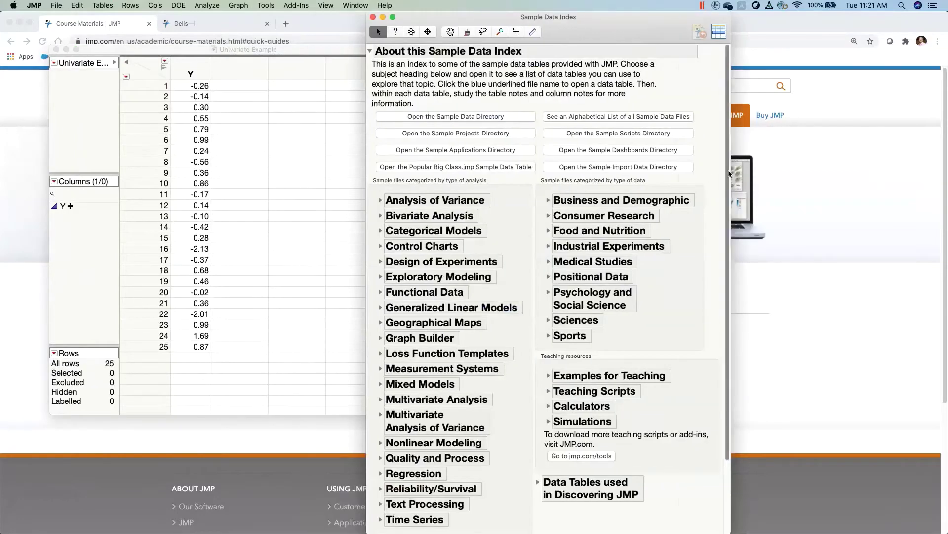
pyautogui.scroll(-2, 729, 173)
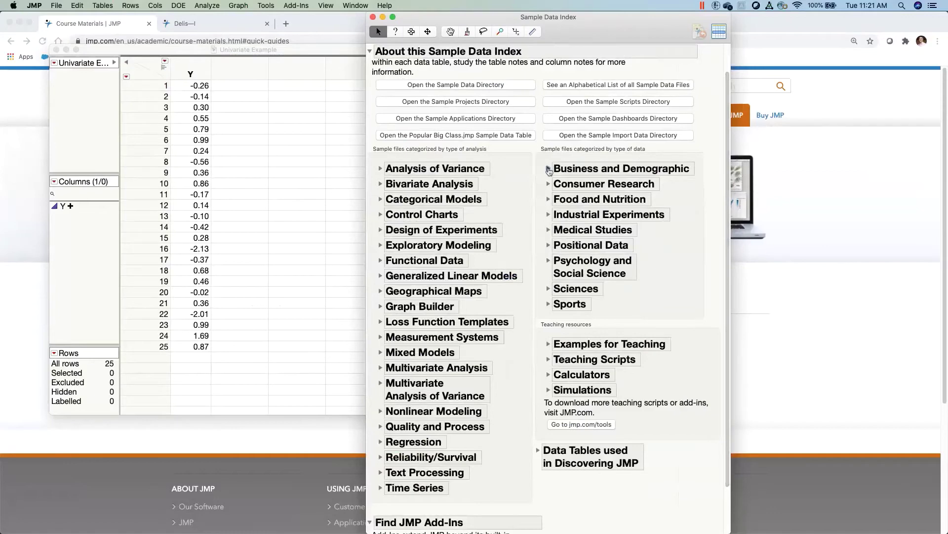
pyautogui.click(549, 170)
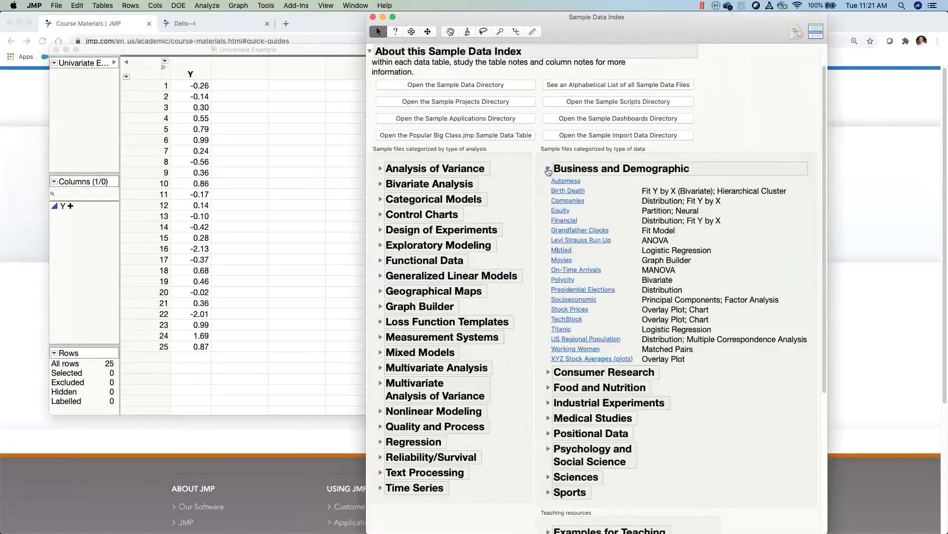
pyautogui.click(548, 373)
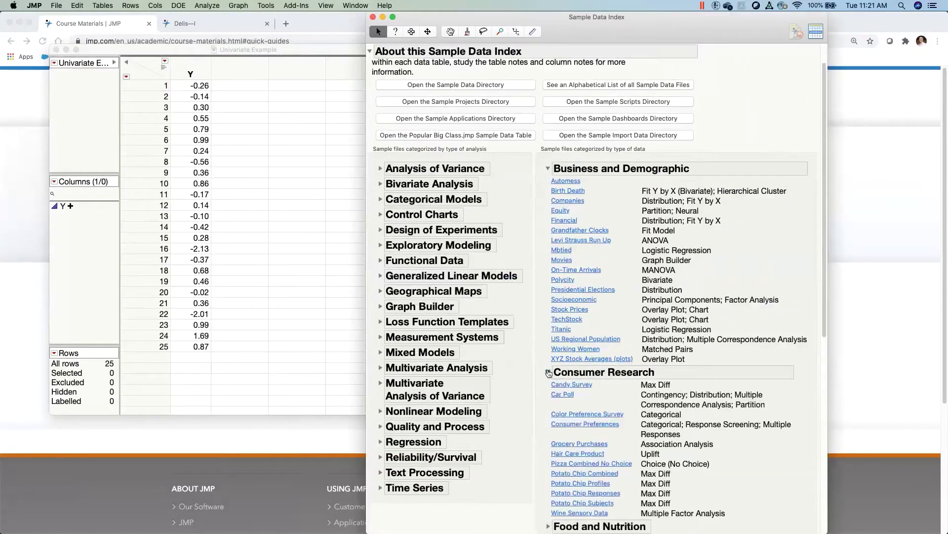
pyautogui.scroll(-3, 826, 359)
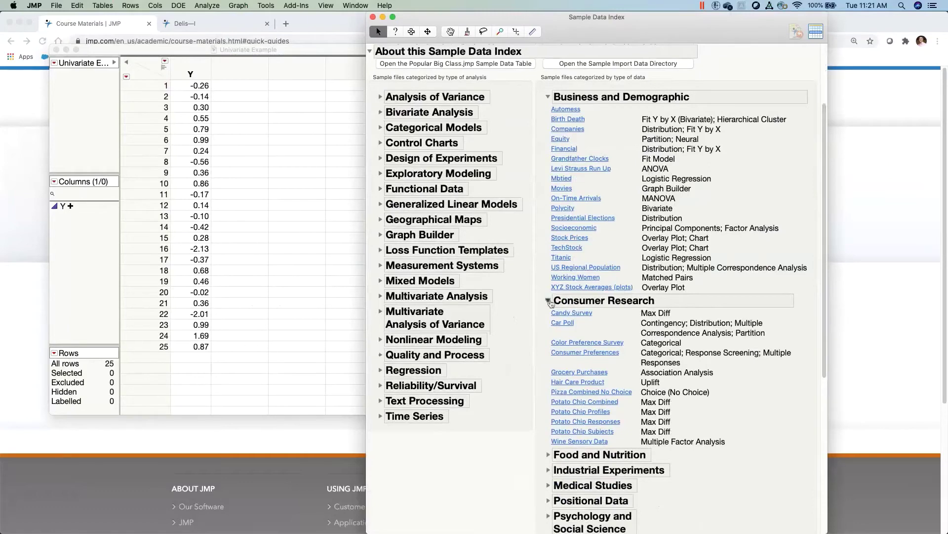
# Collapse the Consumer Research and Business and Demographic categories and close the Sample Data Index
pyautogui.click(549, 301)
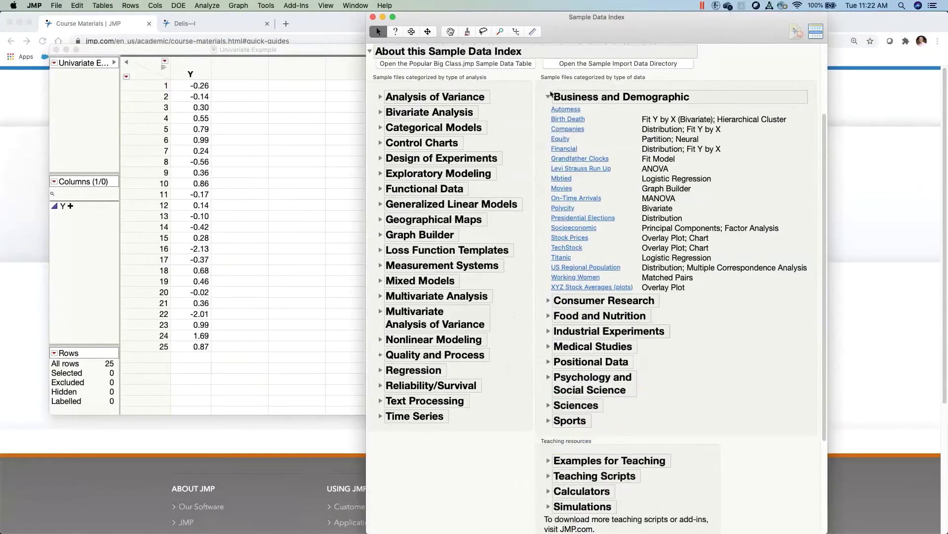
pyautogui.click(549, 96)
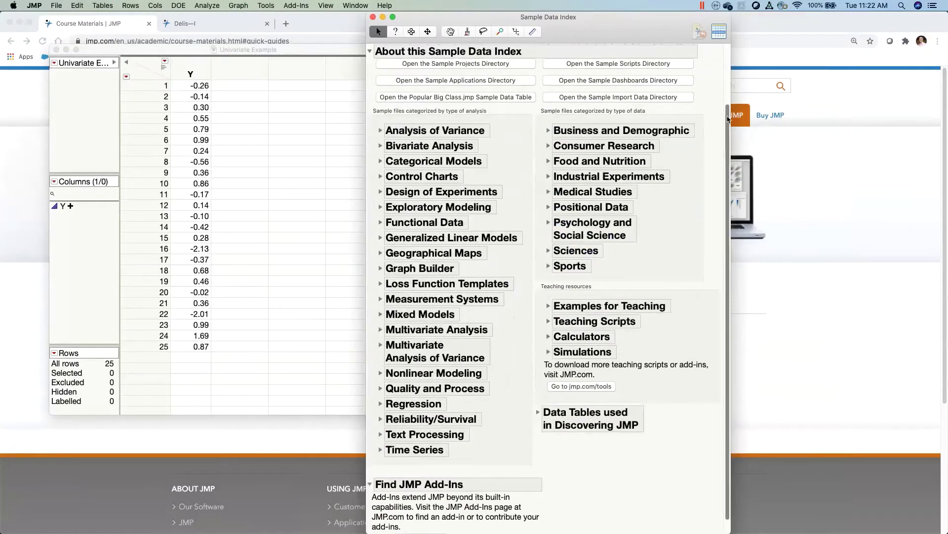
pyautogui.scroll(4, 728, 63)
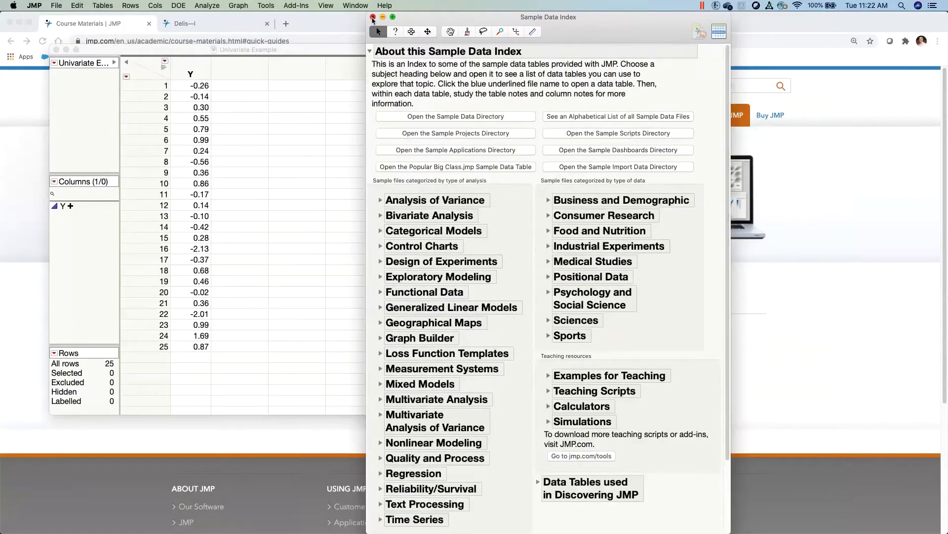
pyautogui.click(373, 17)
# Run a Distribution analysis on the Univariate Example table with column Y in the Y, Columns role
pyautogui.moveTo(184, 49); pyautogui.dragTo(198, 55)
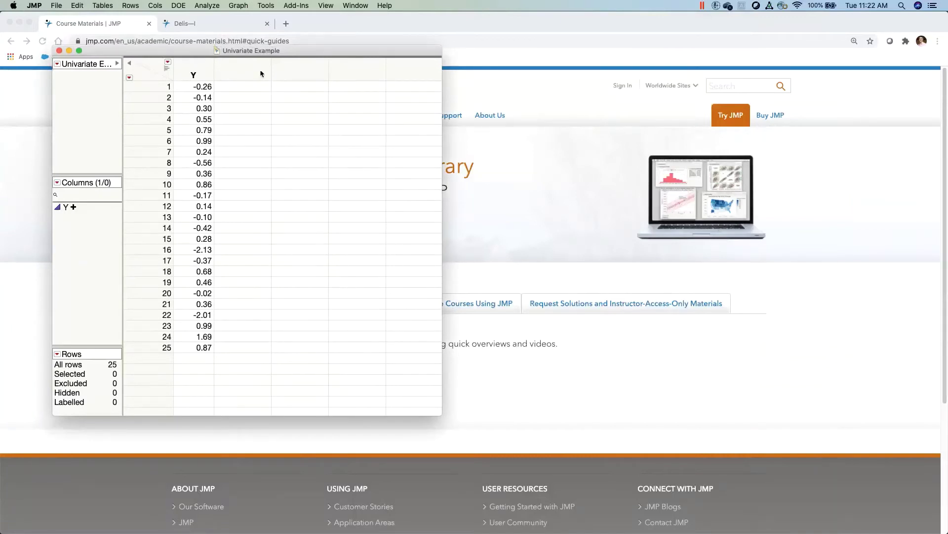
pyautogui.moveTo(258, 54); pyautogui.dragTo(270, 64)
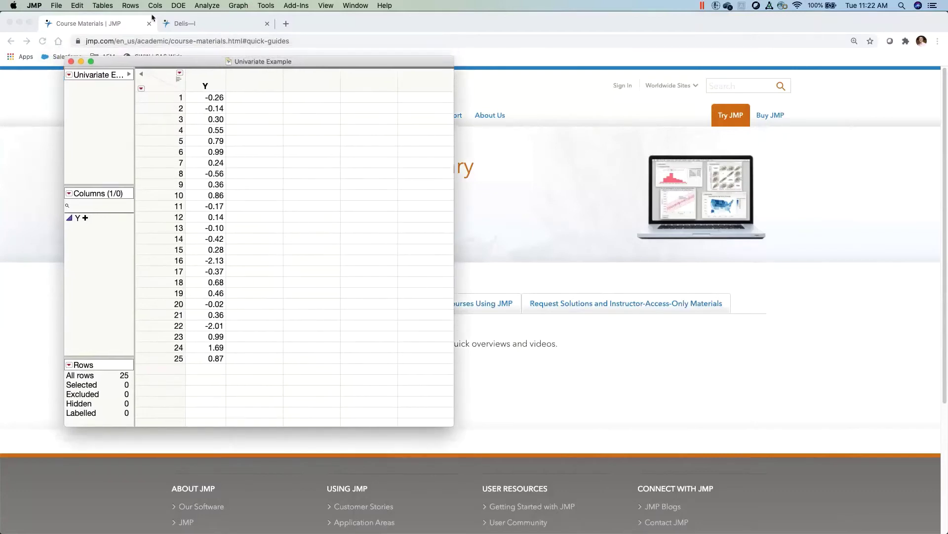
pyautogui.click(206, 6)
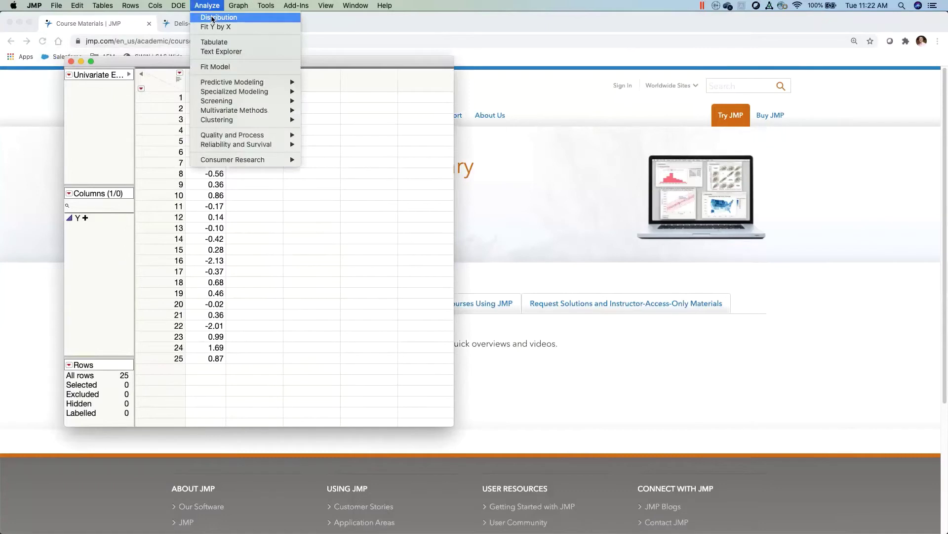
pyautogui.click(213, 18)
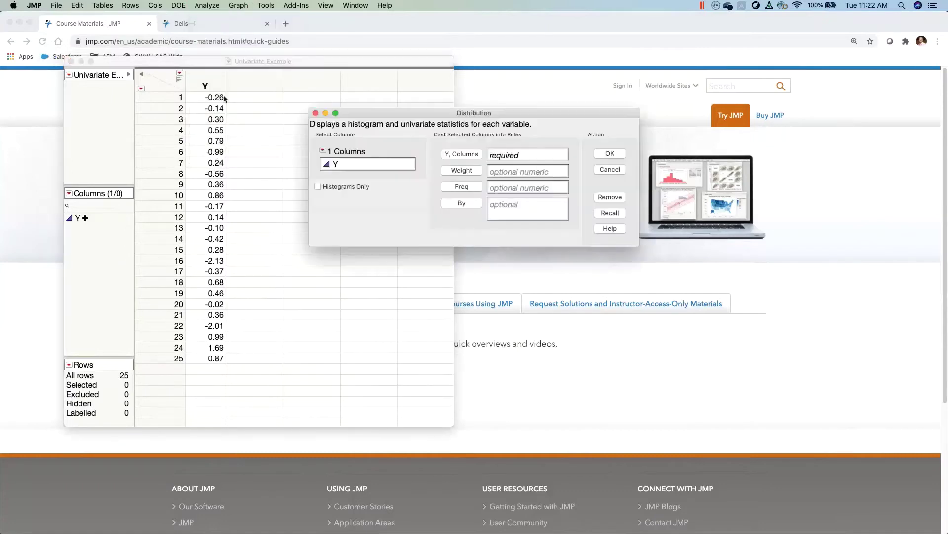
pyautogui.click(460, 155)
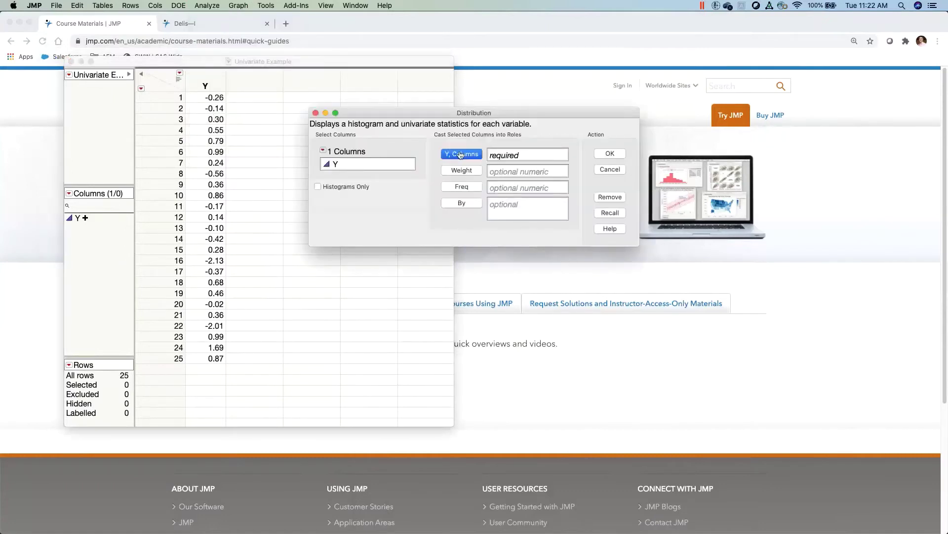
pyautogui.click(333, 166)
pyautogui.click(471, 154)
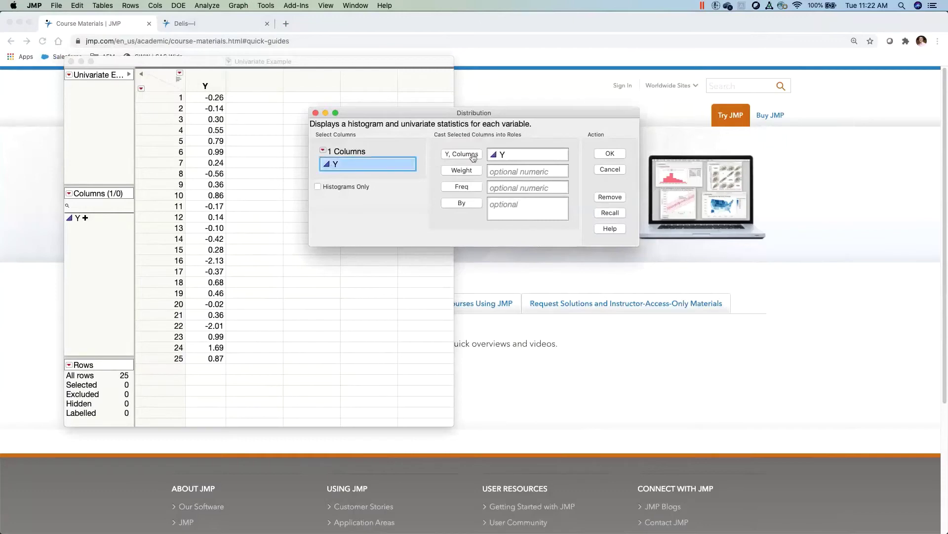
pyautogui.click(614, 155)
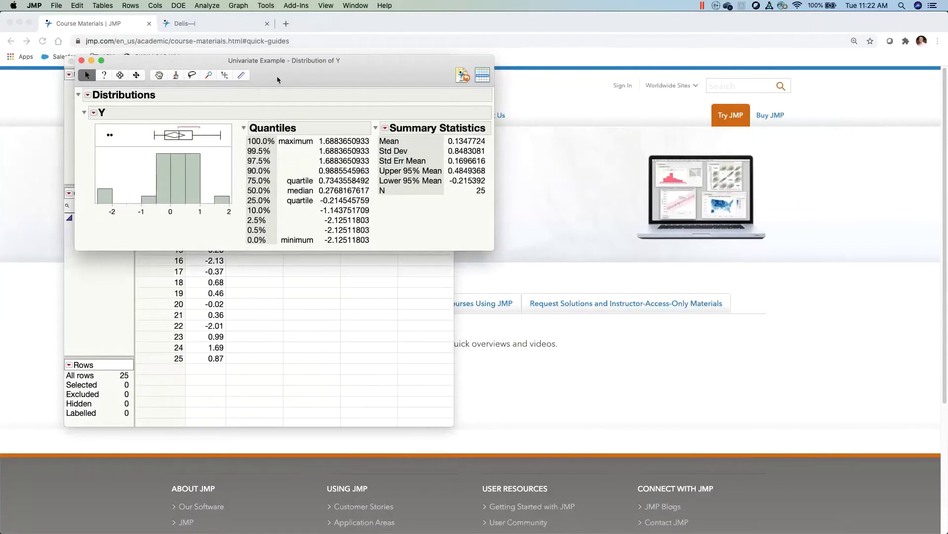
# Add a Test Mean with a hypothesized mean of 0 to the Y distribution and widen the report window
pyautogui.click(209, 9)
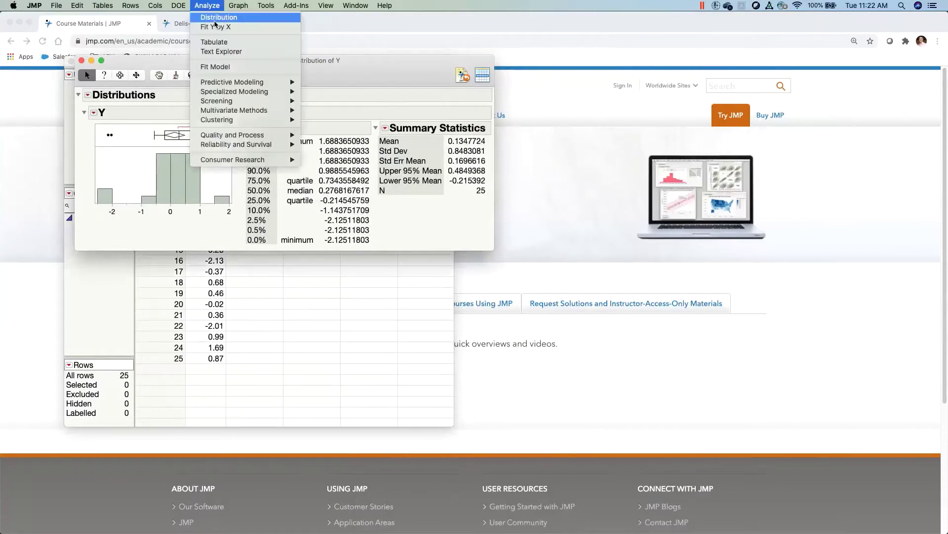
pyautogui.click(208, 7)
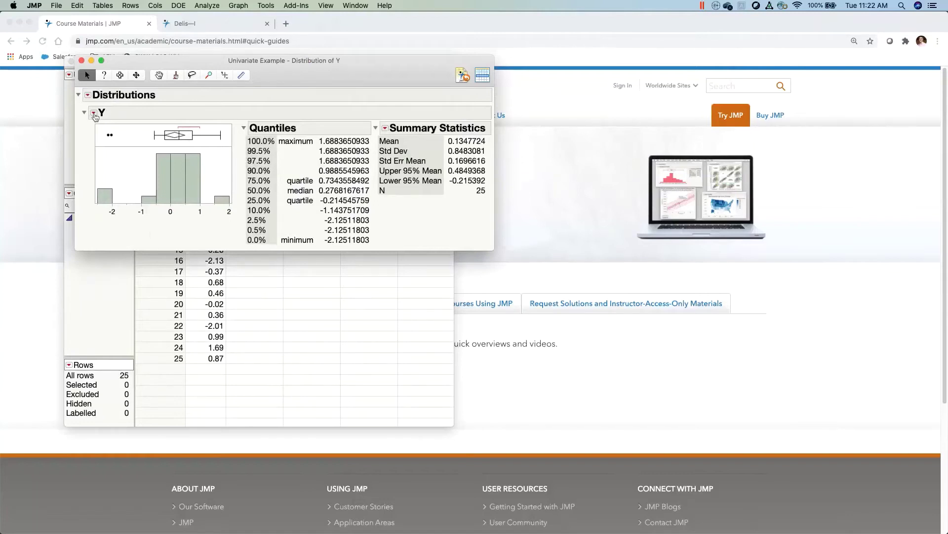
pyautogui.click(94, 113)
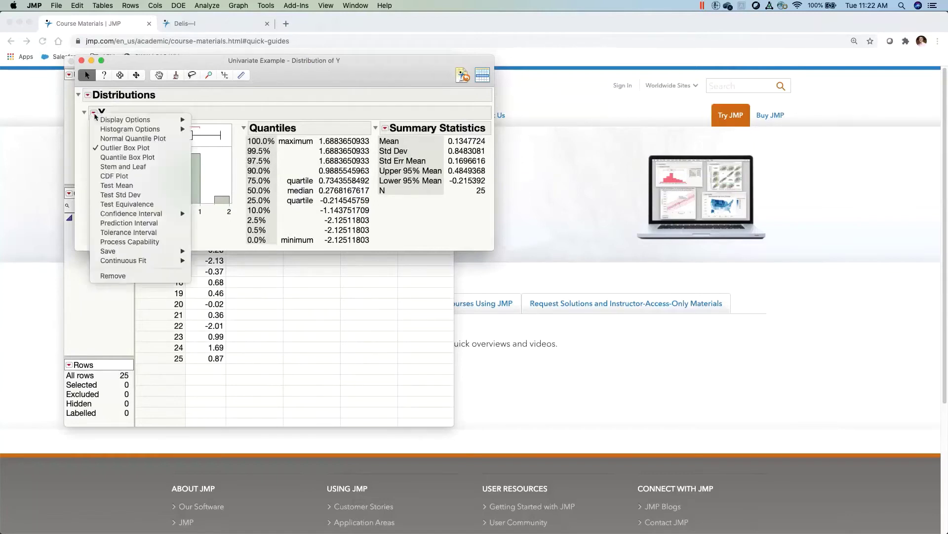
pyautogui.click(125, 187)
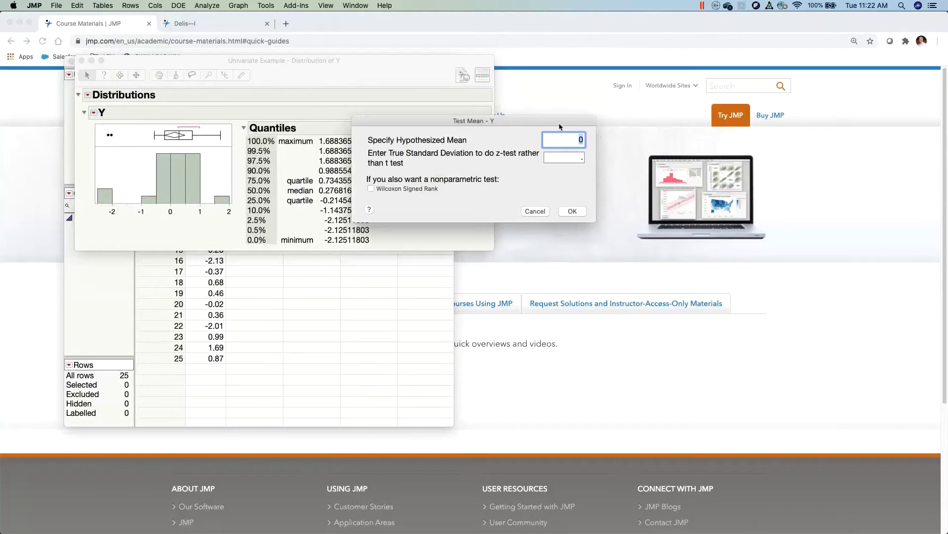
pyautogui.click(573, 212)
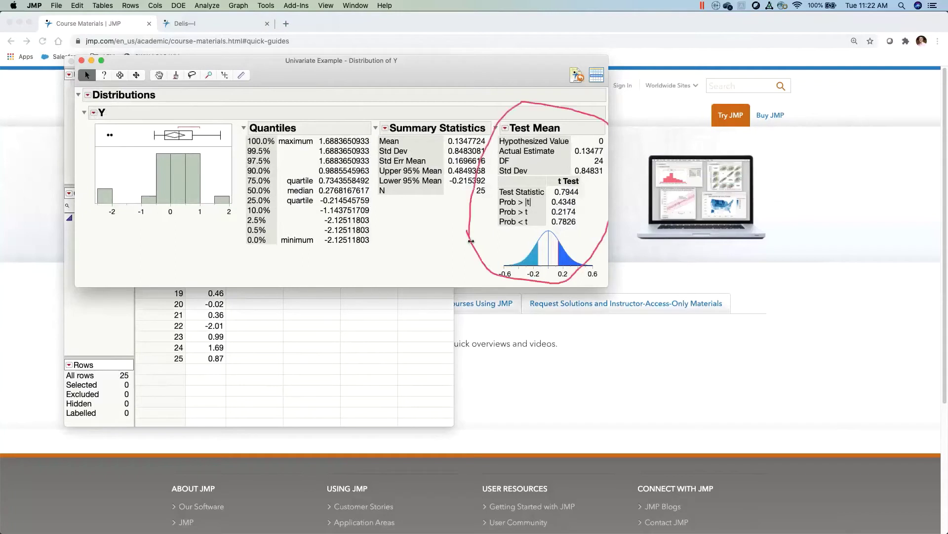
pyautogui.moveTo(424, 80); pyautogui.dragTo(402, 88)
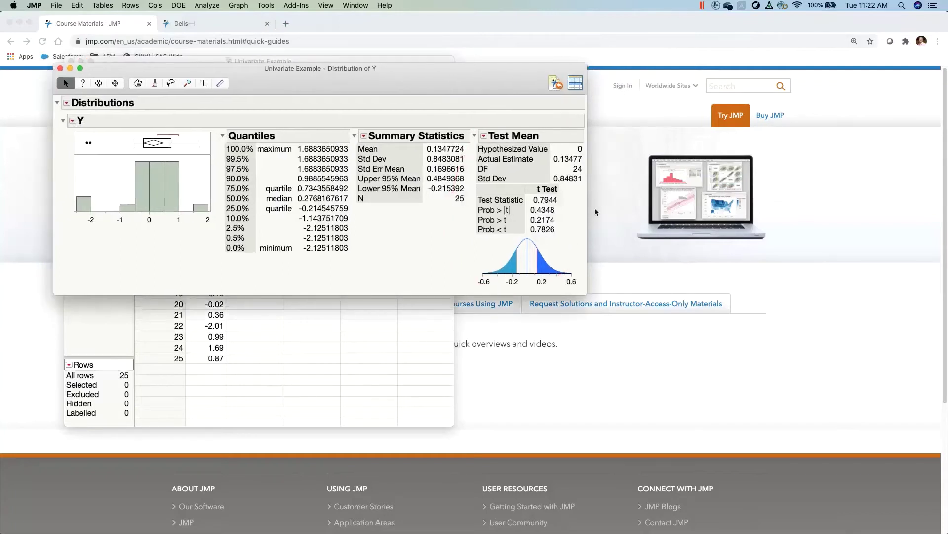
pyautogui.moveTo(588, 210); pyautogui.dragTo(815, 197)
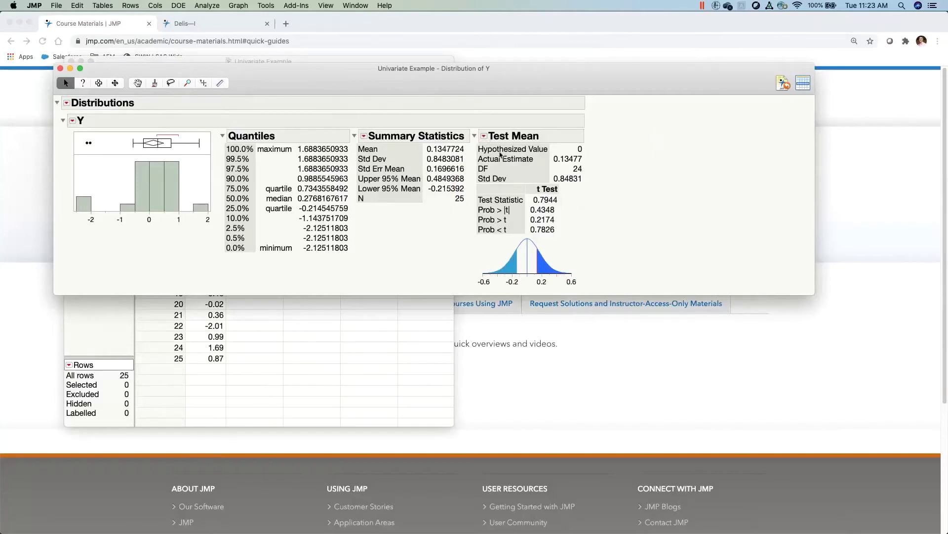
# Open the PValue animation for the mean test and shift the distribution to an estimated mean of about 0.02
pyautogui.click(485, 138)
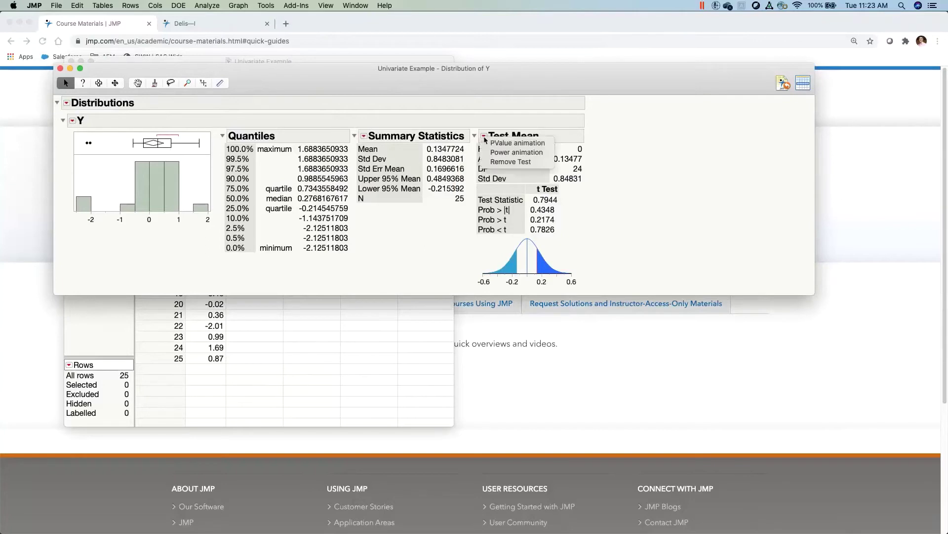
pyautogui.click(550, 145)
pyautogui.moveTo(538, 62); pyautogui.dragTo(366, 147)
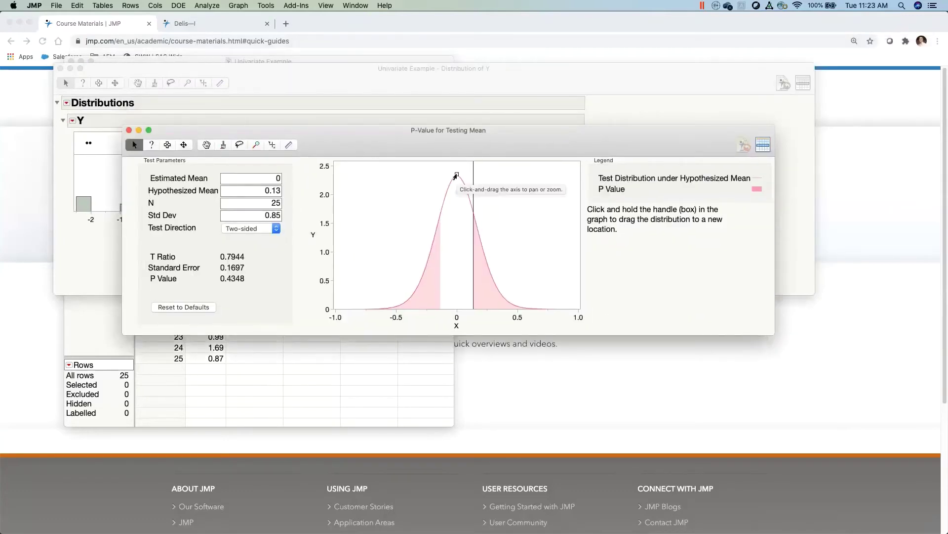
pyautogui.moveTo(457, 175)
pyautogui.mouseDown()
pyautogui.moveTo(418, 183)
pyautogui.moveTo(465, 185)
pyautogui.moveTo(459, 178)
pyautogui.moveTo(513, 188)
pyautogui.moveTo(434, 182)
pyautogui.moveTo(512, 186)
pyautogui.moveTo(457, 180)
pyautogui.mouseUp()
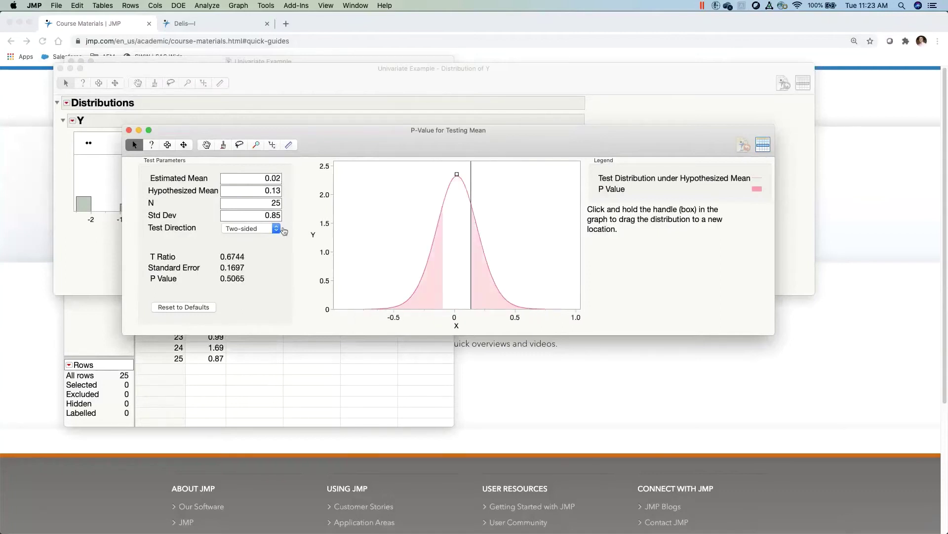
# Set the P-value test direction to Low Side and shift the distribution to an estimated mean of about 0.53
pyautogui.click(284, 231)
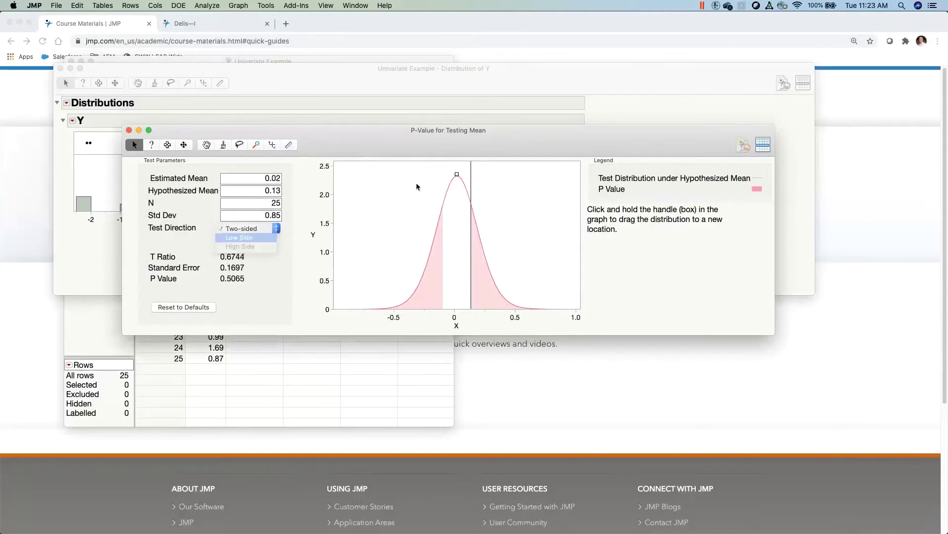
pyautogui.press('Return')
pyautogui.moveTo(457, 174); pyautogui.dragTo(491, 178)
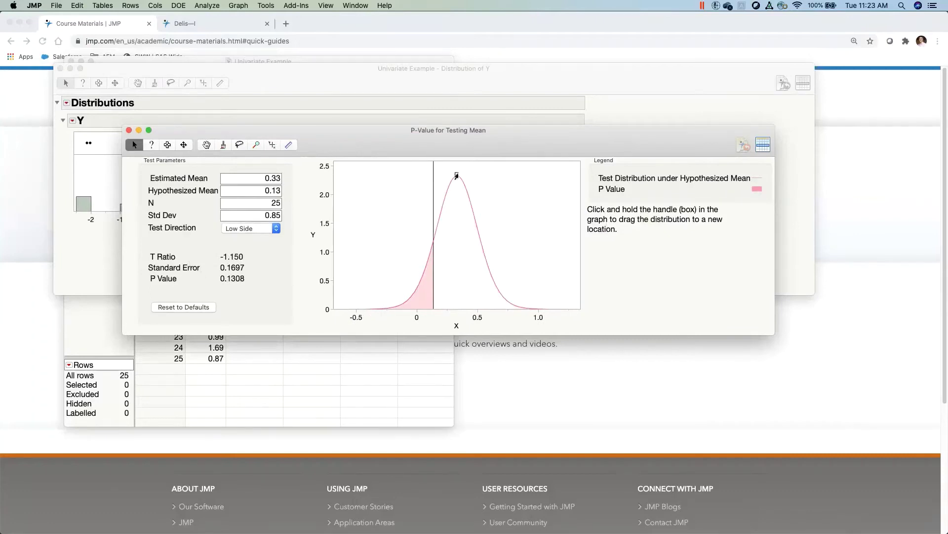
pyautogui.moveTo(457, 176); pyautogui.dragTo(477, 176)
# Point out the editable N, Std Dev and Hypothesized Mean parameters and close the P-value window
pyautogui.click(254, 201)
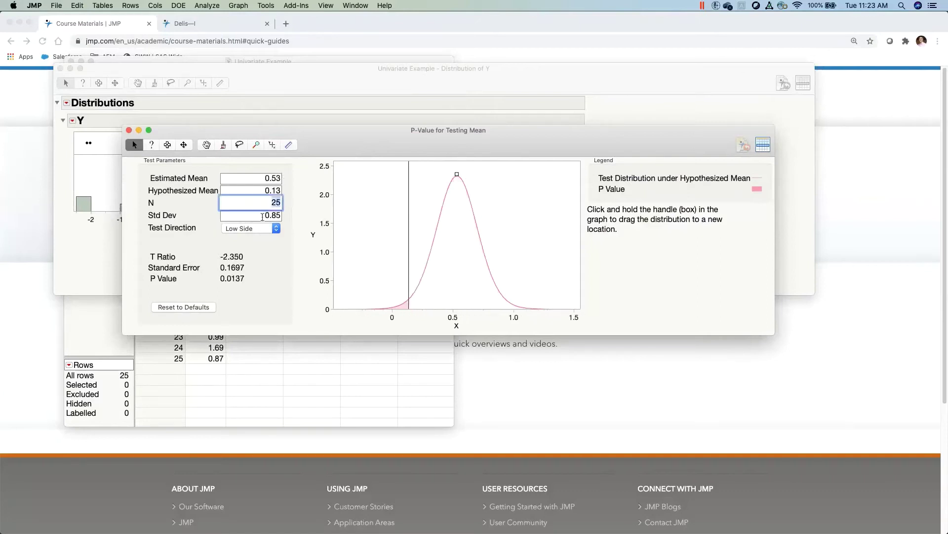
pyautogui.click(262, 216)
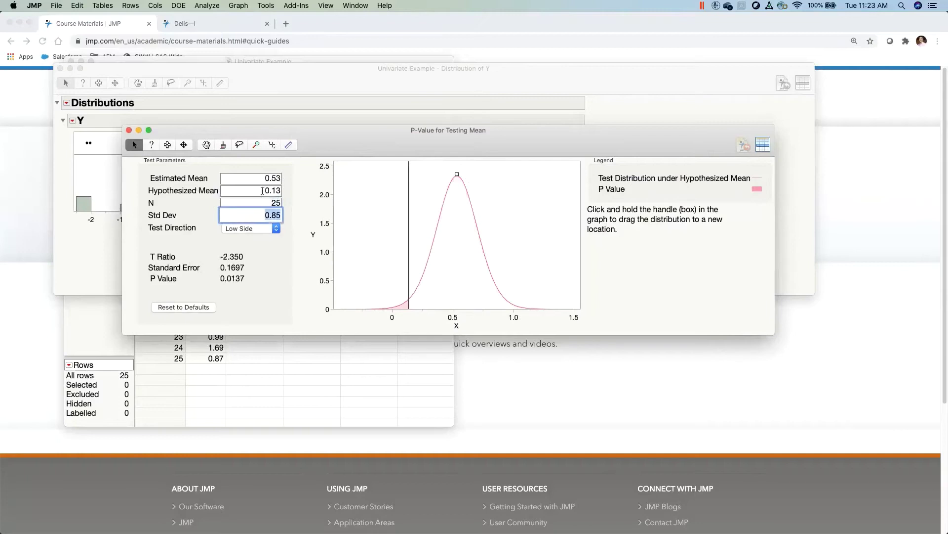
pyautogui.click(262, 191)
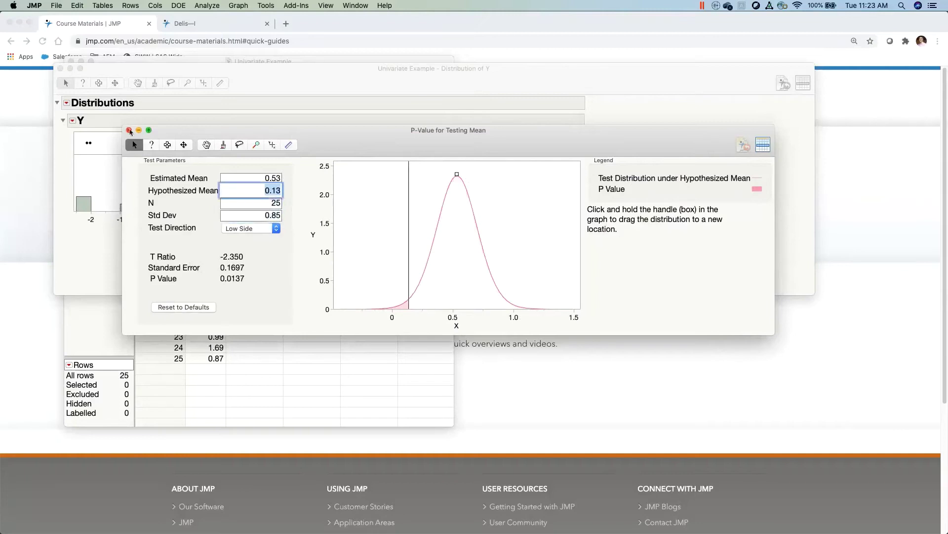
pyautogui.click(129, 130)
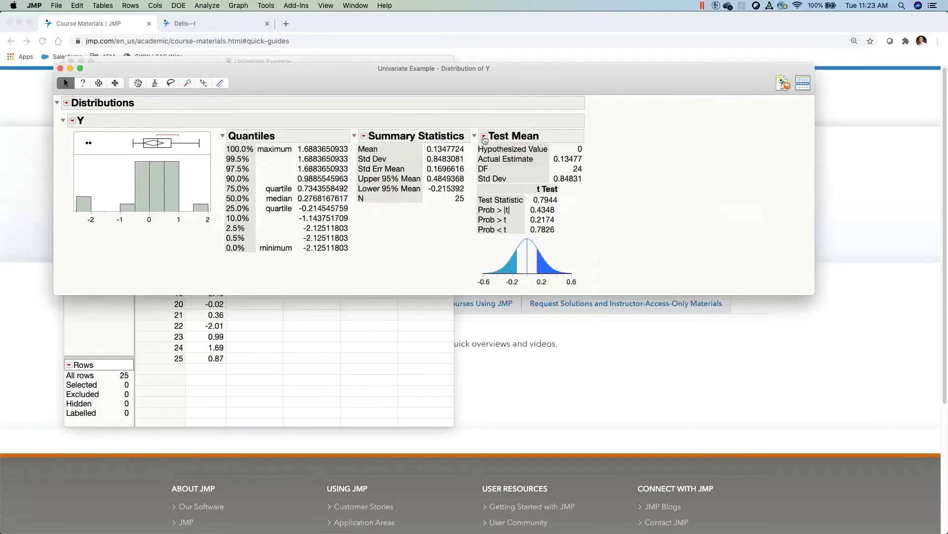
# Open the Power animation for the mean test and shift the distributions to a hypothesized mean of about -0.5 and a true mean of about 0.26
pyautogui.click(484, 140)
pyautogui.click(499, 151)
pyautogui.moveTo(540, 64); pyautogui.dragTo(354, 164)
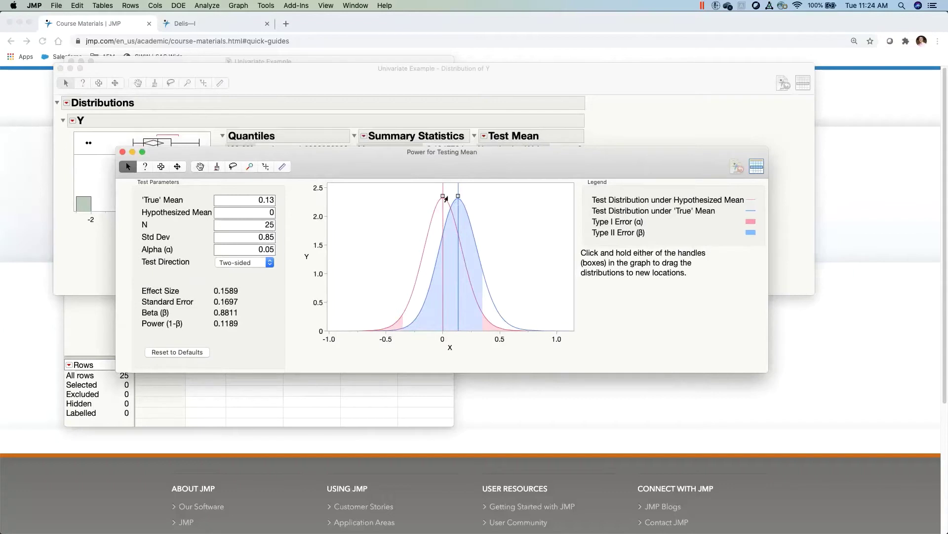
pyautogui.moveTo(445, 197); pyautogui.dragTo(556, 230)
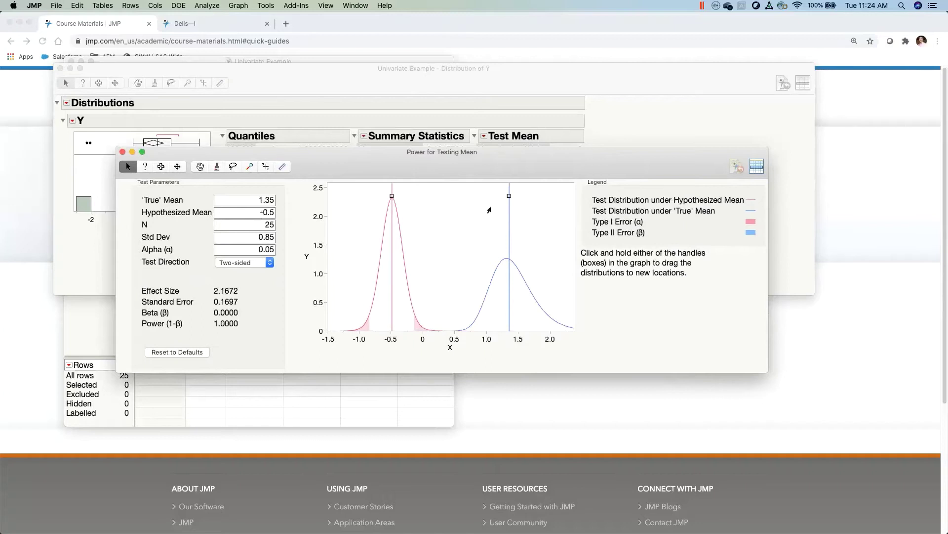
pyautogui.moveTo(507, 196); pyautogui.dragTo(483, 196)
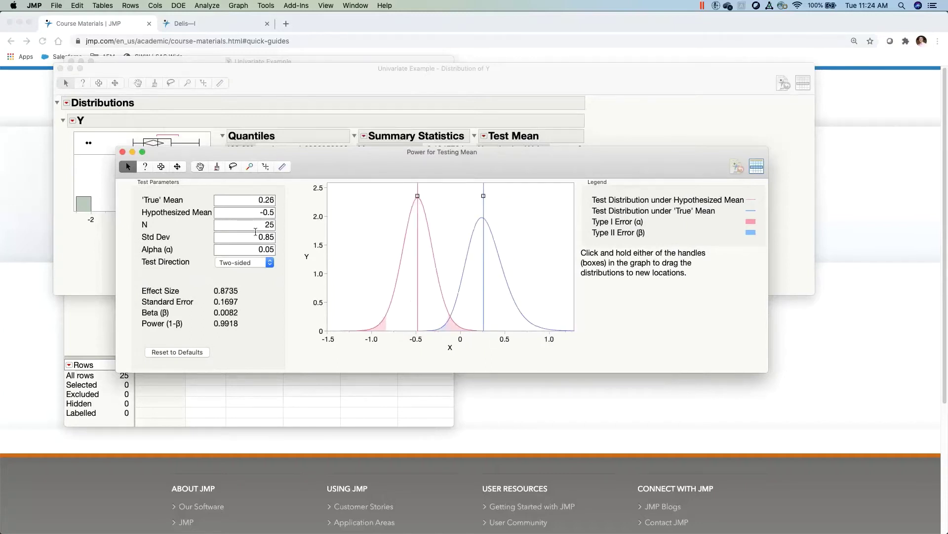
# Set the sample size N to 50 in the power animation and close its window
pyautogui.doubleClick(259, 225)
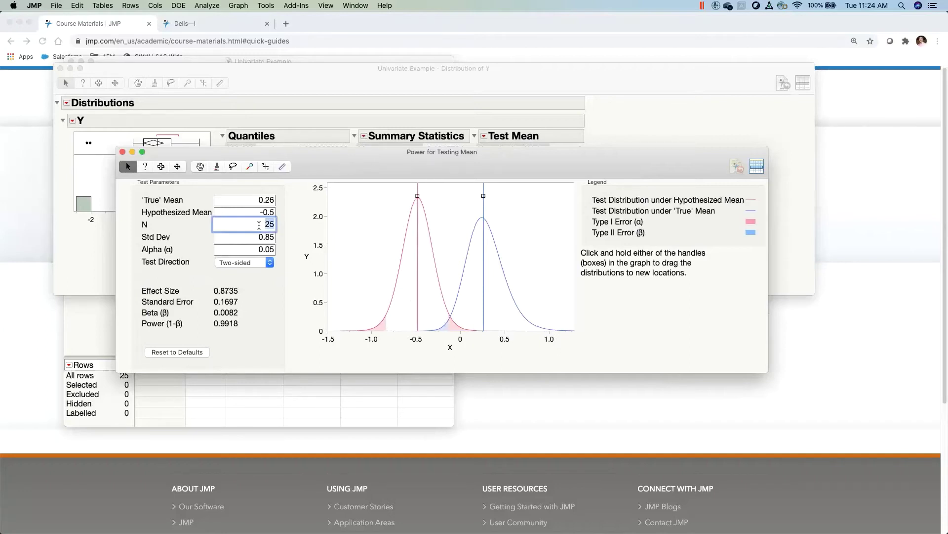
pyautogui.write('50')
pyautogui.press('Return')
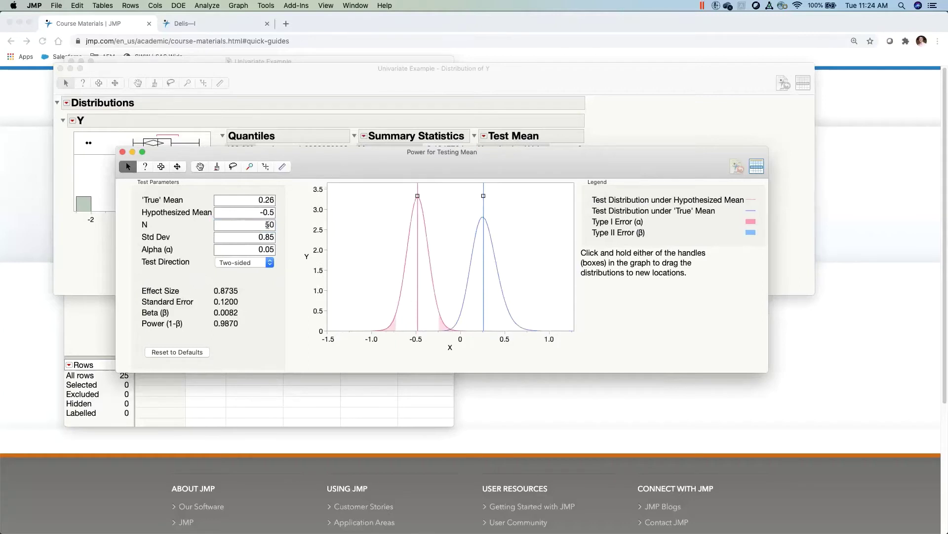
pyautogui.click(267, 224)
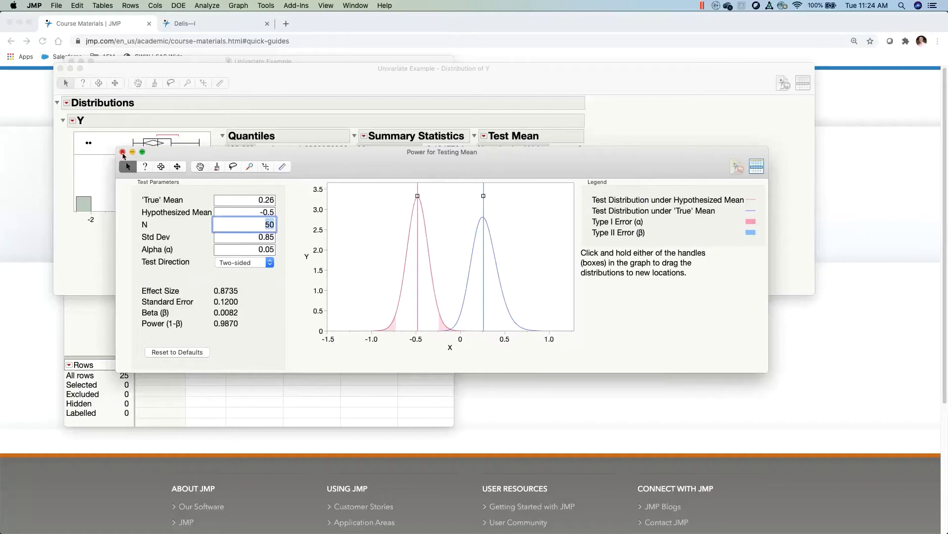
pyautogui.click(122, 152)
# Run a Process Capability analysis on Y with LSL -1 and USL 1, and enlarge the report window to fit the results
pyautogui.moveTo(123, 68); pyautogui.dragTo(91, 71)
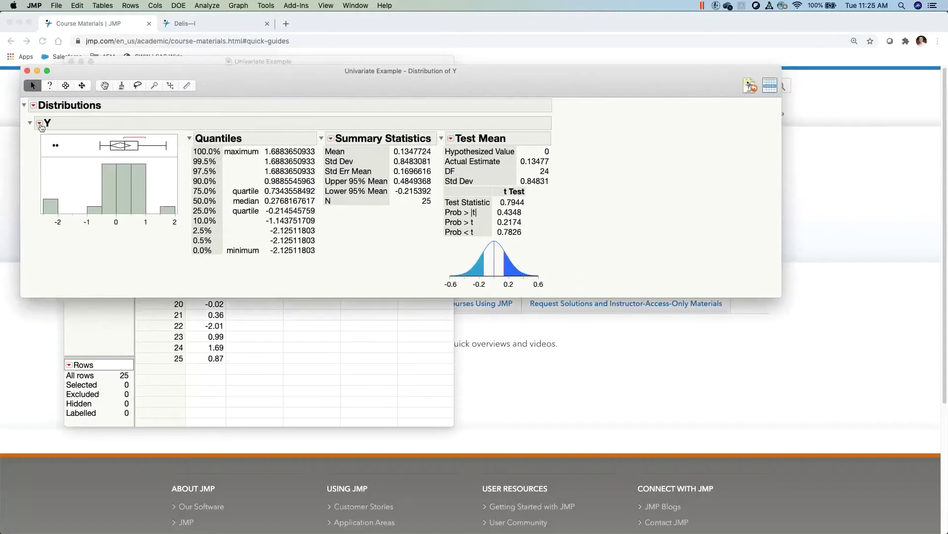
pyautogui.click(40, 124)
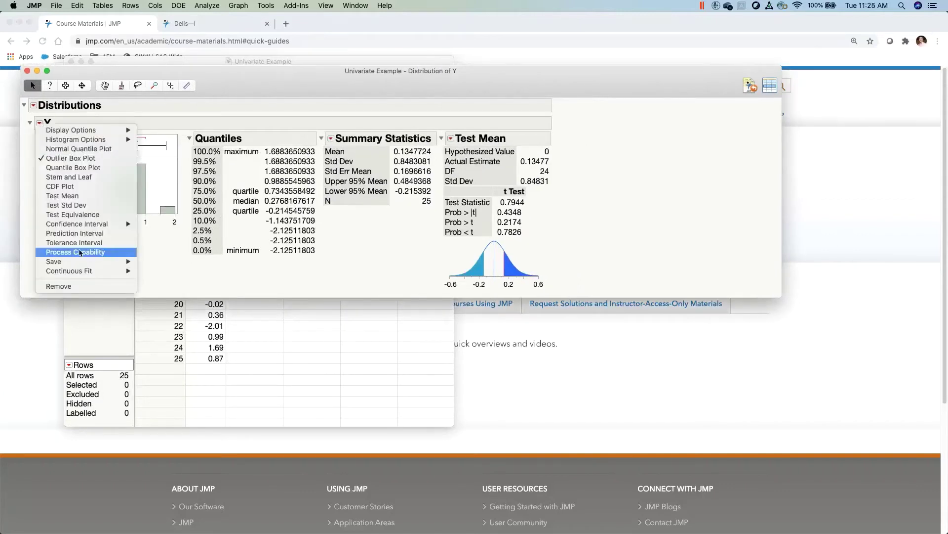
pyautogui.click(90, 253)
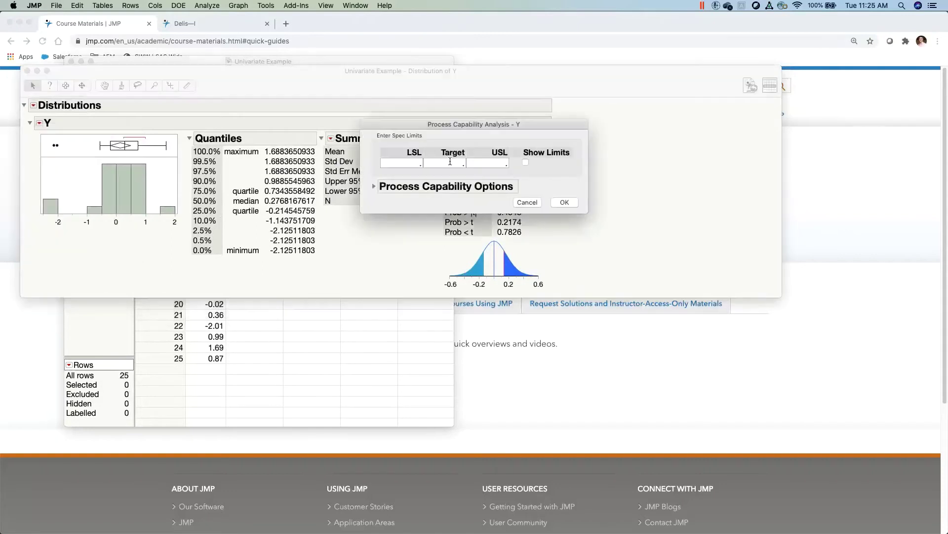
pyautogui.moveTo(439, 124); pyautogui.dragTo(286, 300)
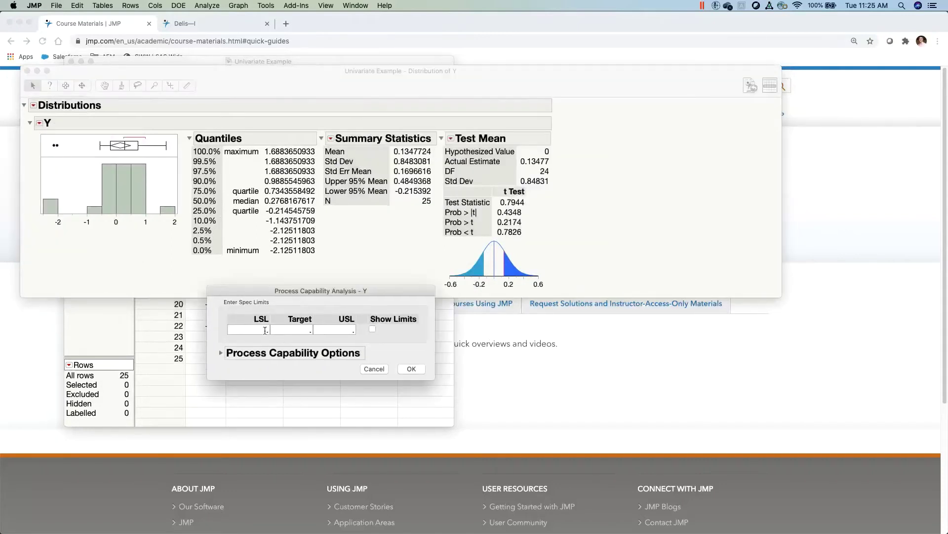
pyautogui.click(266, 330)
pyautogui.write('-1')
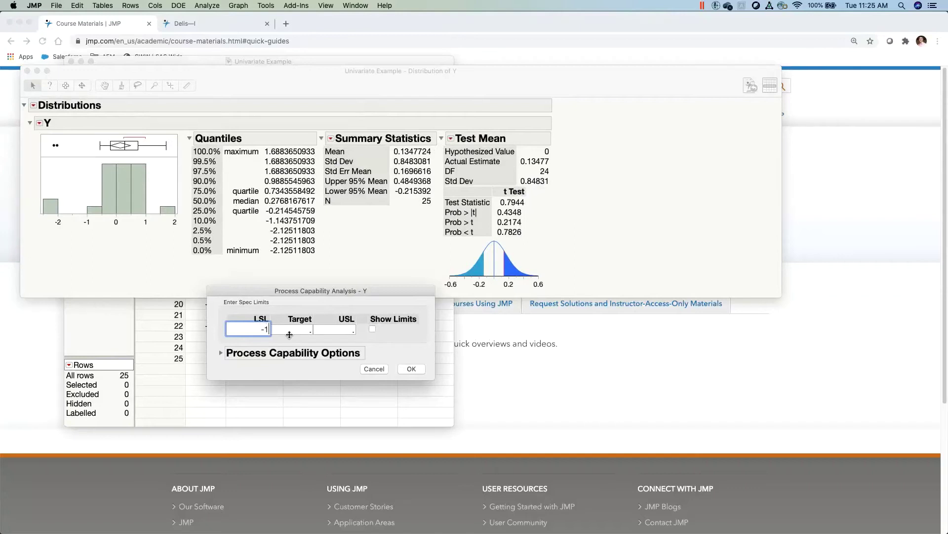
pyautogui.click(336, 330)
pyautogui.write('1')
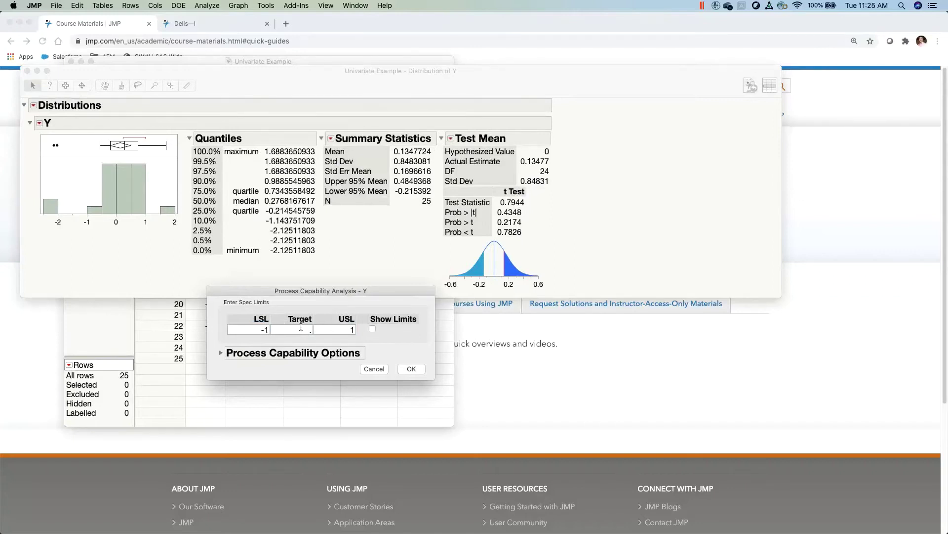
pyautogui.click(416, 371)
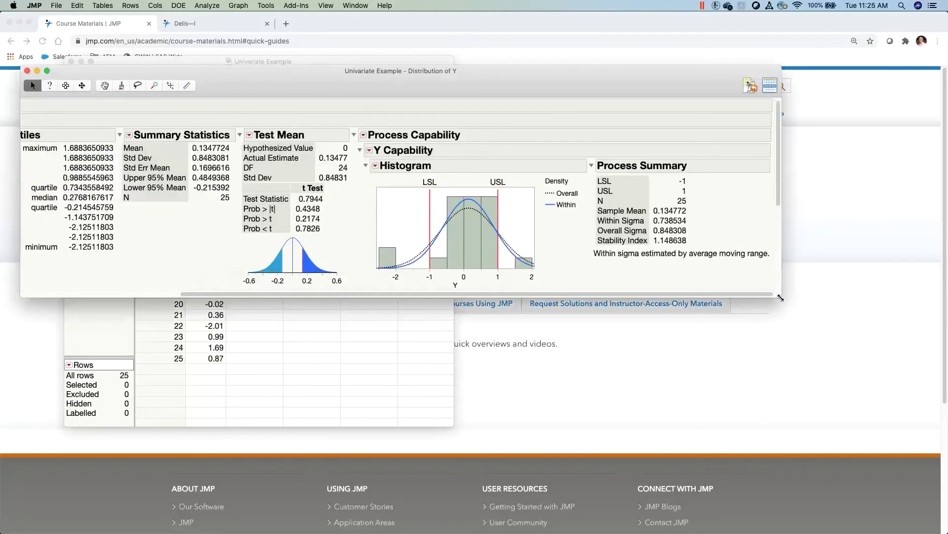
pyautogui.moveTo(782, 297); pyautogui.dragTo(856, 475)
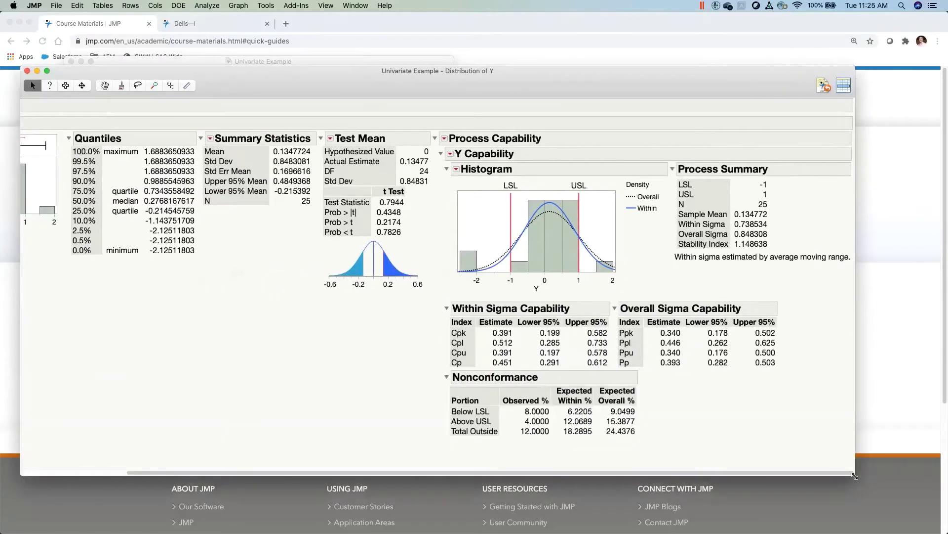
pyautogui.moveTo(642, 83); pyautogui.dragTo(634, 81)
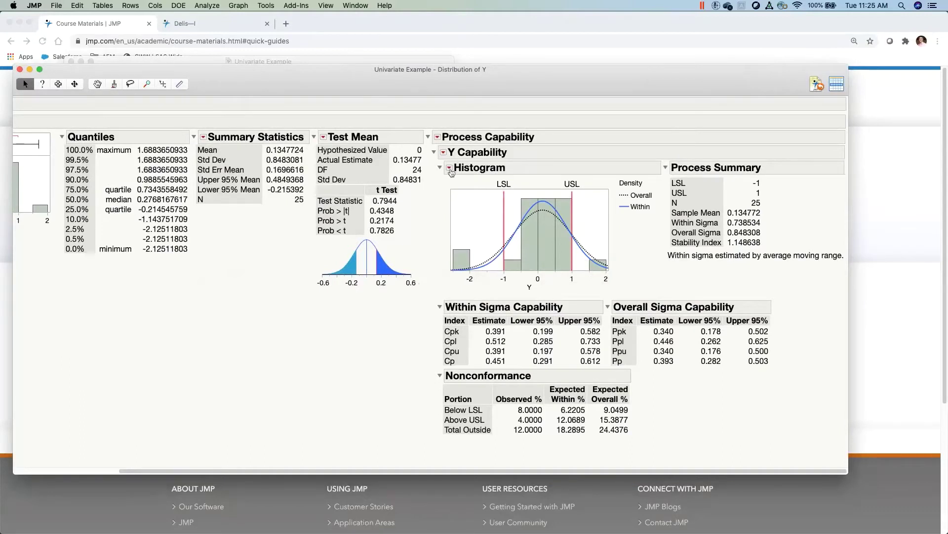
# Add the Interactive Capability Plot to the Y Capability report and widen the window to show it
pyautogui.click(450, 169)
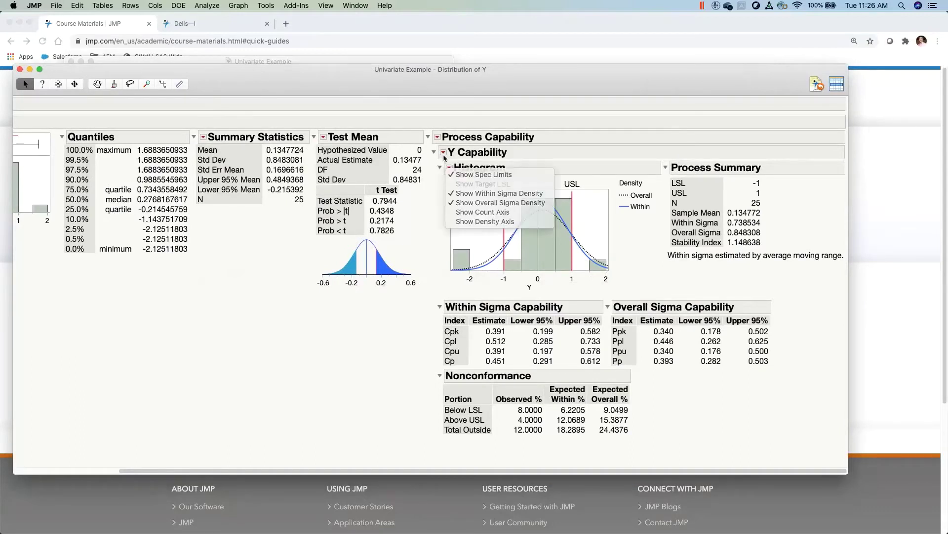
pyautogui.click(444, 154)
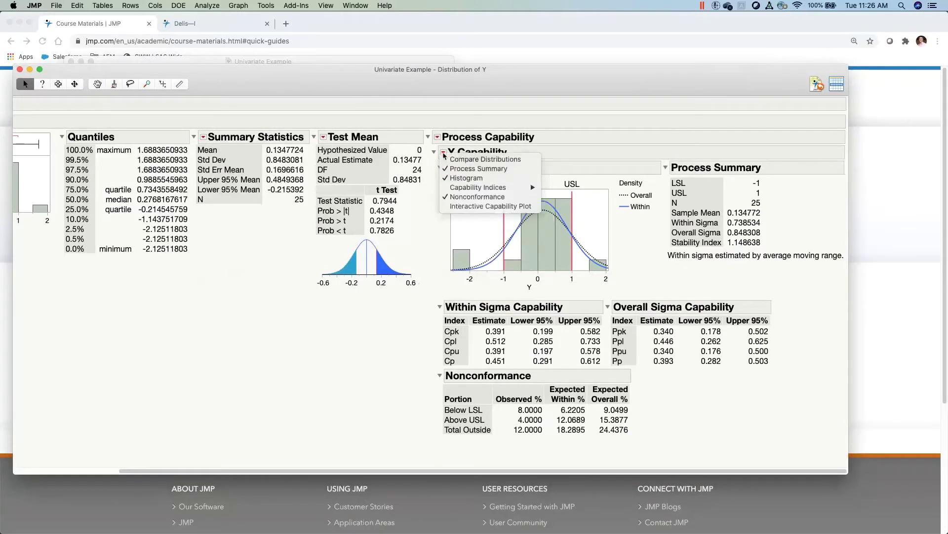
pyautogui.click(472, 212)
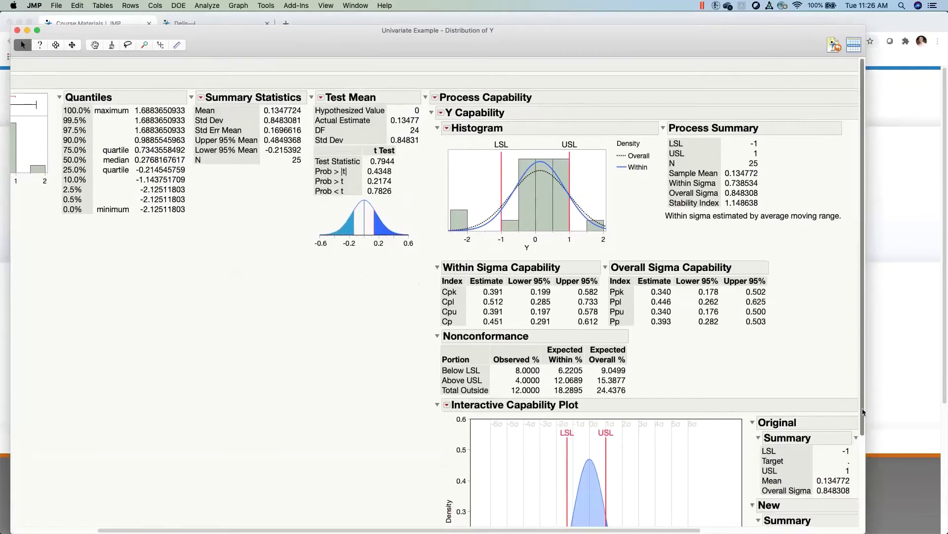
pyautogui.moveTo(863, 382); pyautogui.dragTo(943, 444)
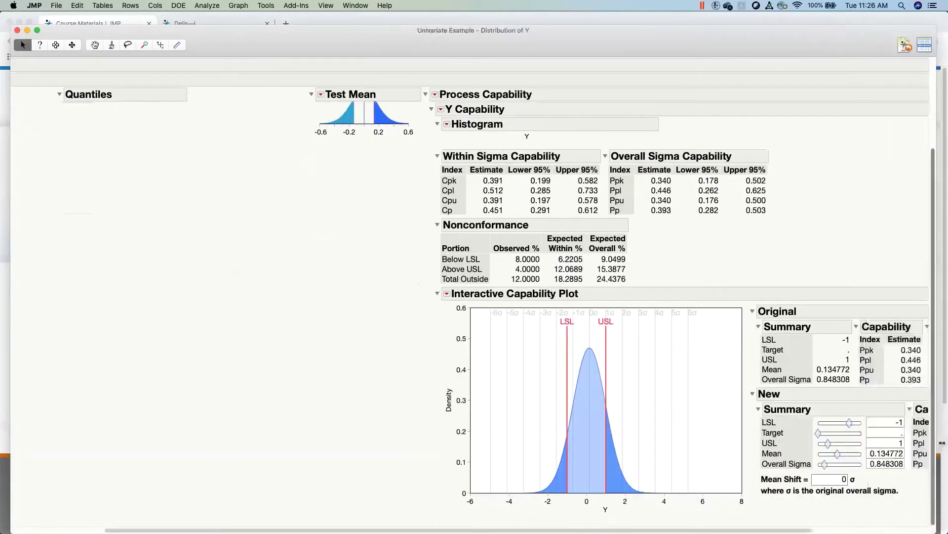
# Adjust the Interactive Capability Plot to LSL about -1.31, Target -2.34, USL 1.76, Mean -0.75 and Overall Sigma 1.35
pyautogui.moveTo(761, 45); pyautogui.dragTo(751, 44)
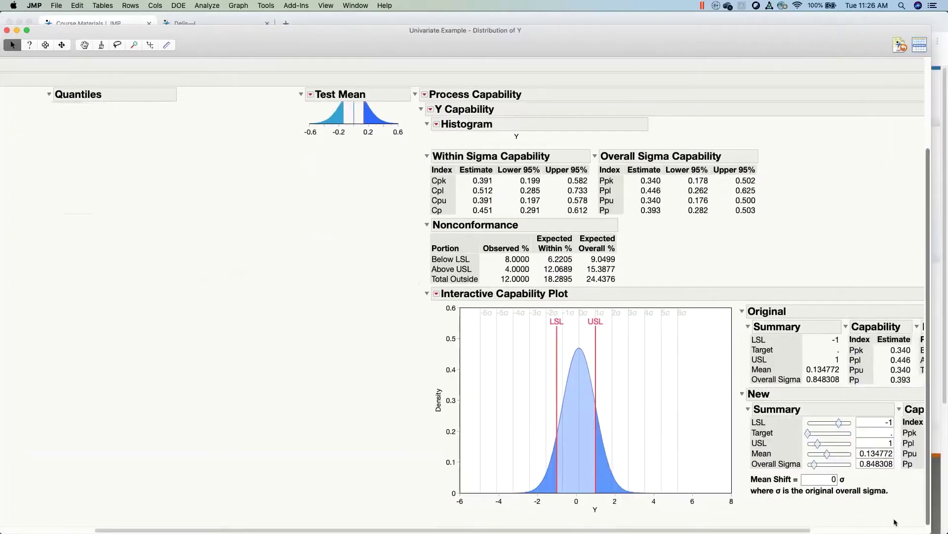
pyautogui.hscroll(5, 895, 522)
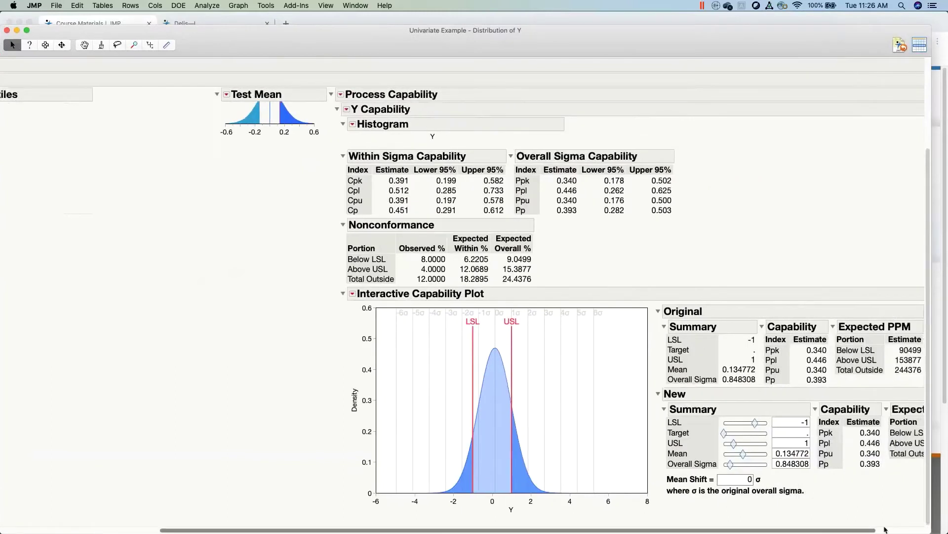
pyautogui.hscroll(1, 910, 528)
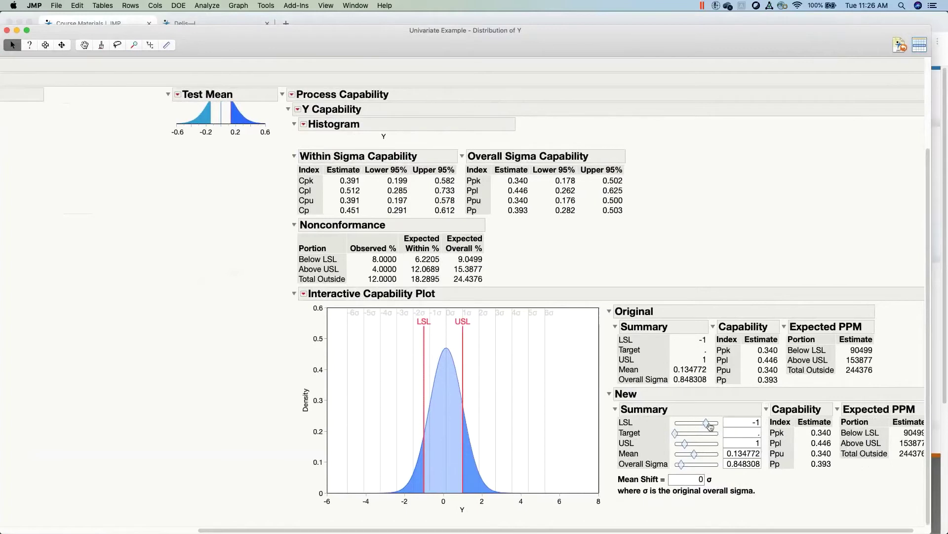
pyautogui.moveTo(710, 425)
pyautogui.mouseDown()
pyautogui.moveTo(684, 433)
pyautogui.moveTo(690, 456)
pyautogui.moveTo(701, 455)
pyautogui.moveTo(681, 465)
pyautogui.moveTo(690, 466)
pyautogui.moveTo(686, 433)
pyautogui.moveTo(704, 423)
pyautogui.mouseUp()
pyautogui.moveTo(694, 454)
pyautogui.mouseDown()
pyautogui.moveTo(702, 455)
pyautogui.moveTo(691, 456)
pyautogui.mouseUp()
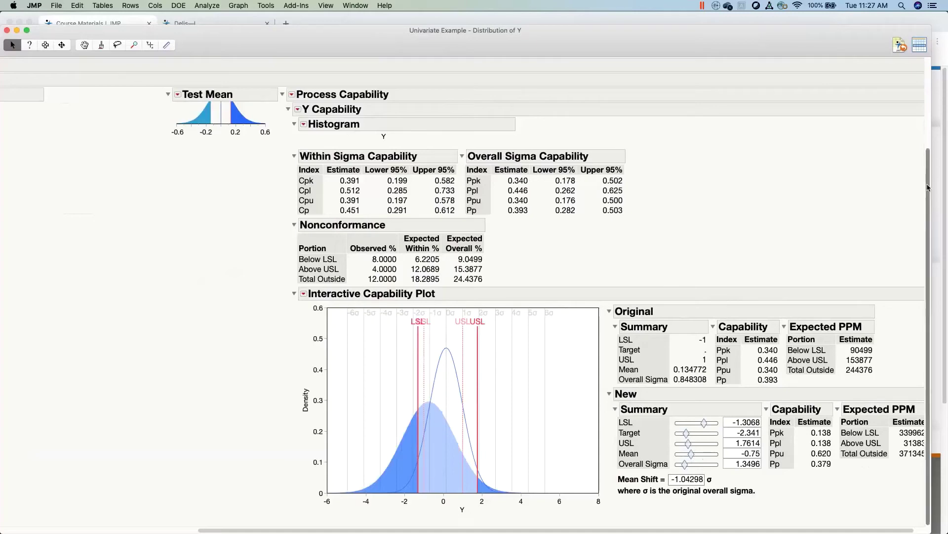
# Return to the upper part of the capability report and close the Distribution of Y window
pyautogui.scroll(5, 928, 188)
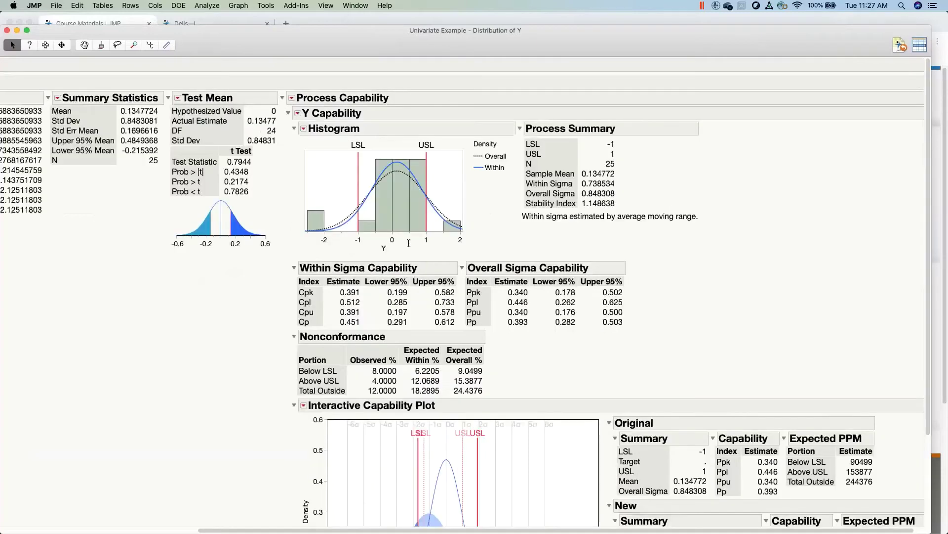
pyautogui.moveTo(352, 39); pyautogui.dragTo(373, 44)
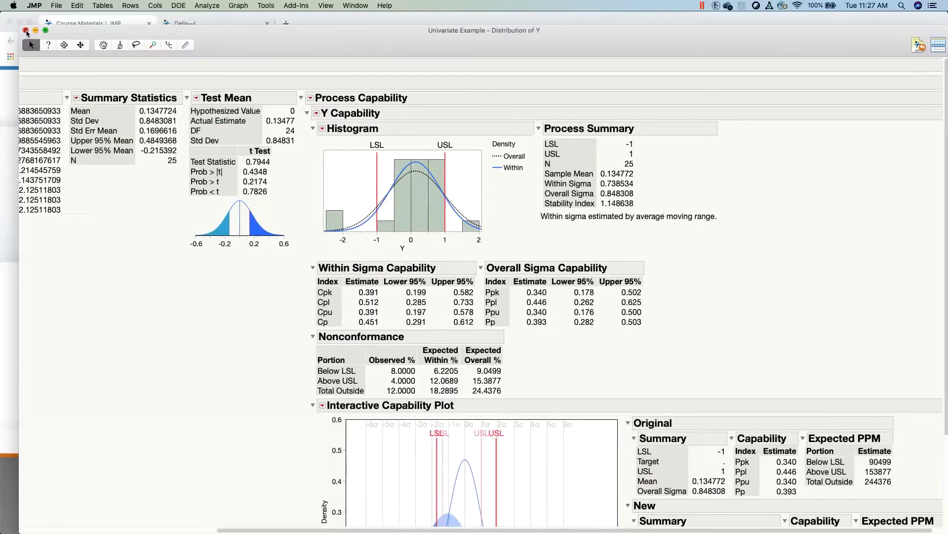
pyautogui.click(26, 30)
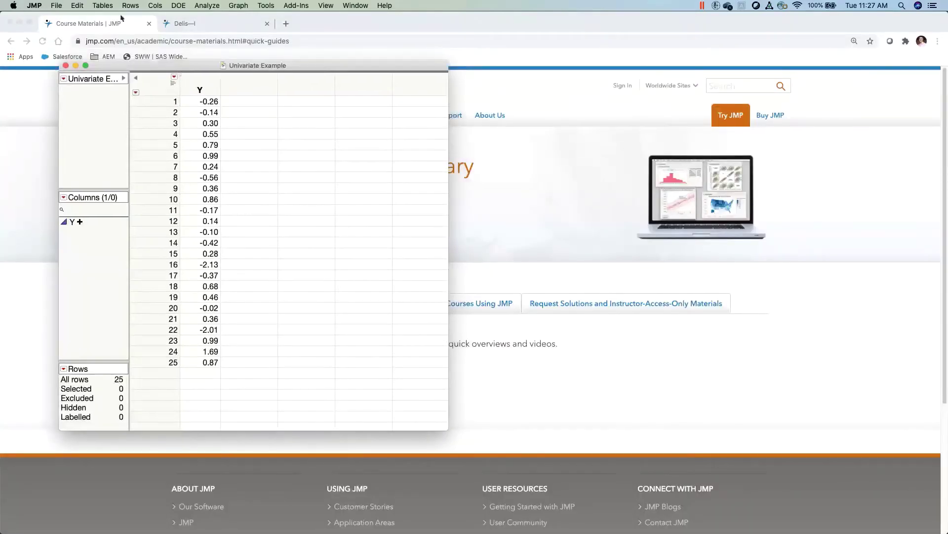
# Open the Margin of Error for One Sample Mean sample size explorer and reposition its window
pyautogui.click(177, 5)
pyautogui.moveTo(213, 90)
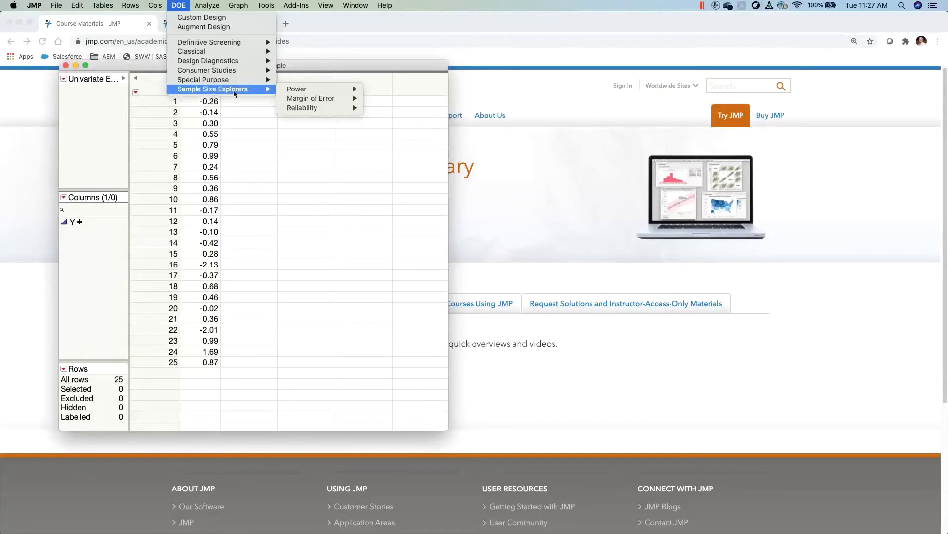
pyautogui.moveTo(313, 93)
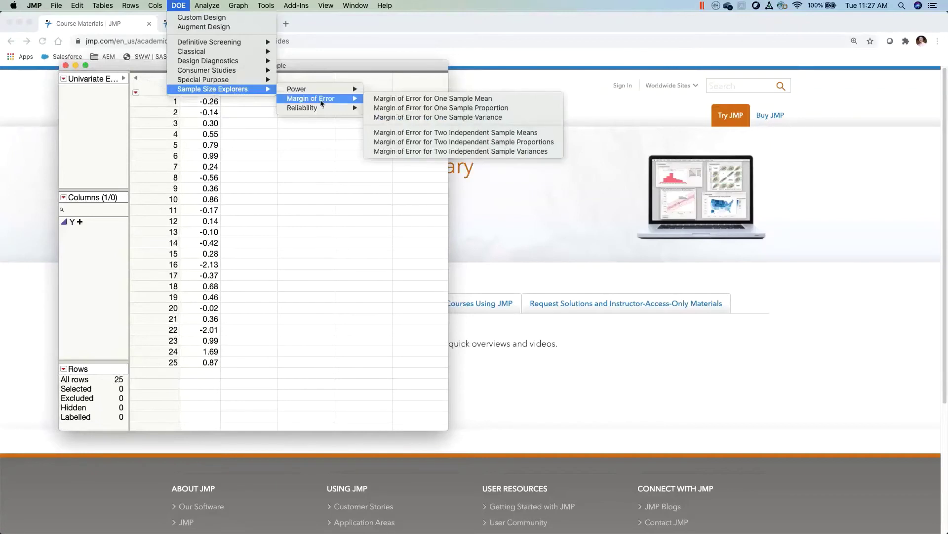
pyautogui.click(472, 101)
pyautogui.moveTo(298, 78); pyautogui.dragTo(148, 93)
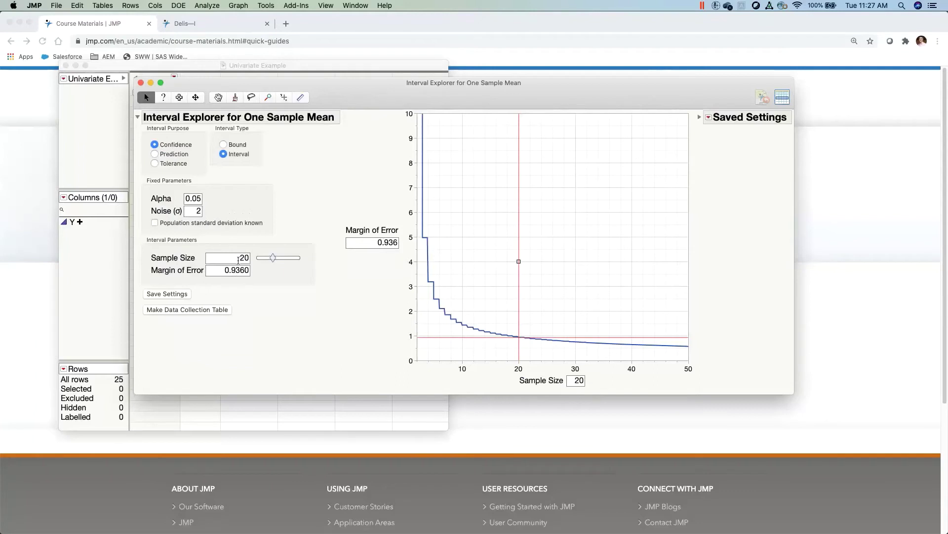
# Reduce the interval explorer's sample size to 16 and on to 11 while keeping Noise (σ) at 2
pyautogui.moveTo(271, 258); pyautogui.dragTo(269, 262)
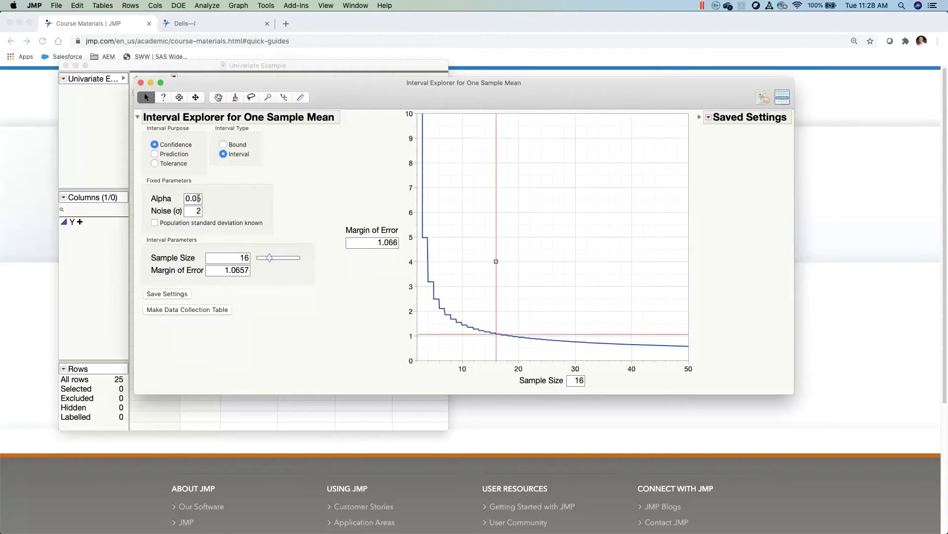
pyautogui.click(198, 211)
pyautogui.click(233, 218)
pyautogui.moveTo(495, 262); pyautogui.dragTo(479, 261)
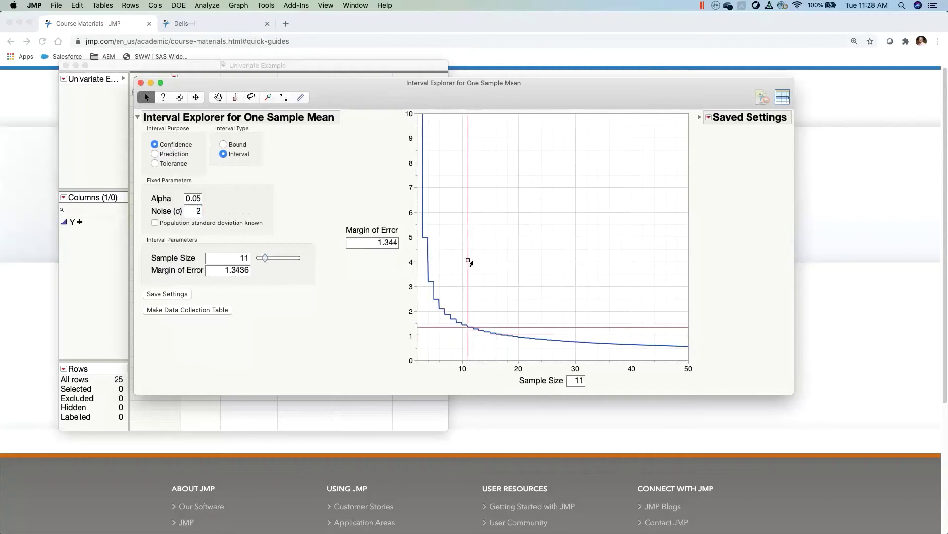
pyautogui.moveTo(470, 263); pyautogui.dragTo(468, 240)
# Compare the margin of error for Noise (σ) values of 1 and 2, ending with Noise set to 1
pyautogui.doubleClick(199, 211)
pyautogui.write('1')
pyautogui.press('Return')
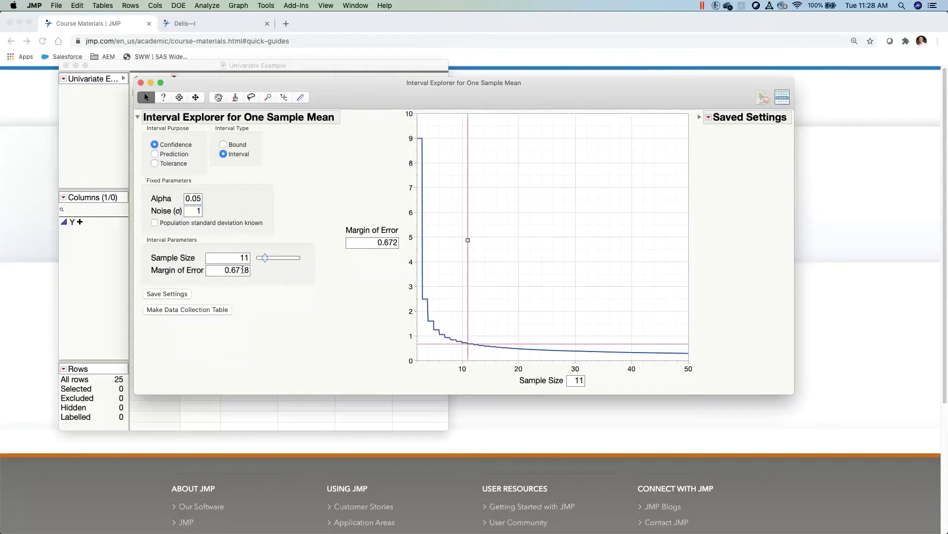
pyautogui.doubleClick(202, 212)
pyautogui.write('2')
pyautogui.press('Return')
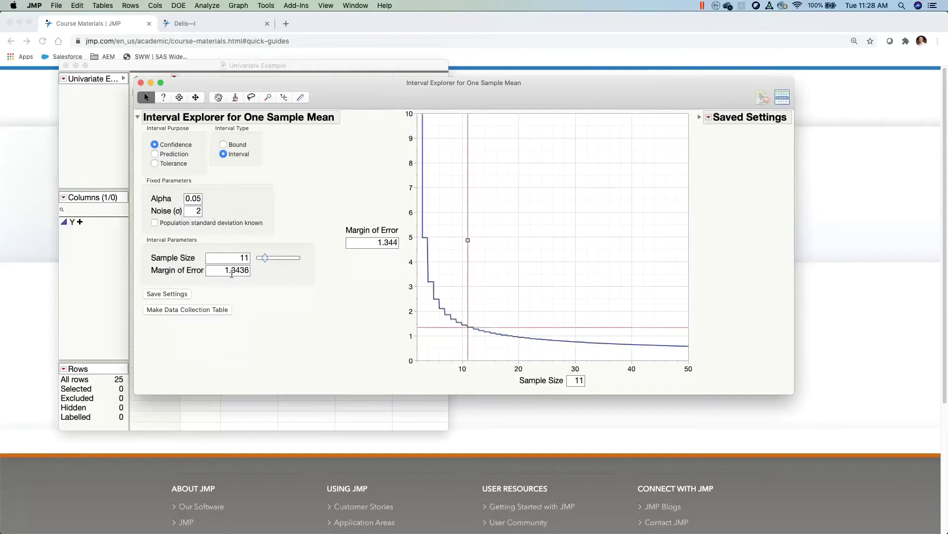
pyautogui.doubleClick(193, 210)
pyautogui.write('1')
pyautogui.press('Return')
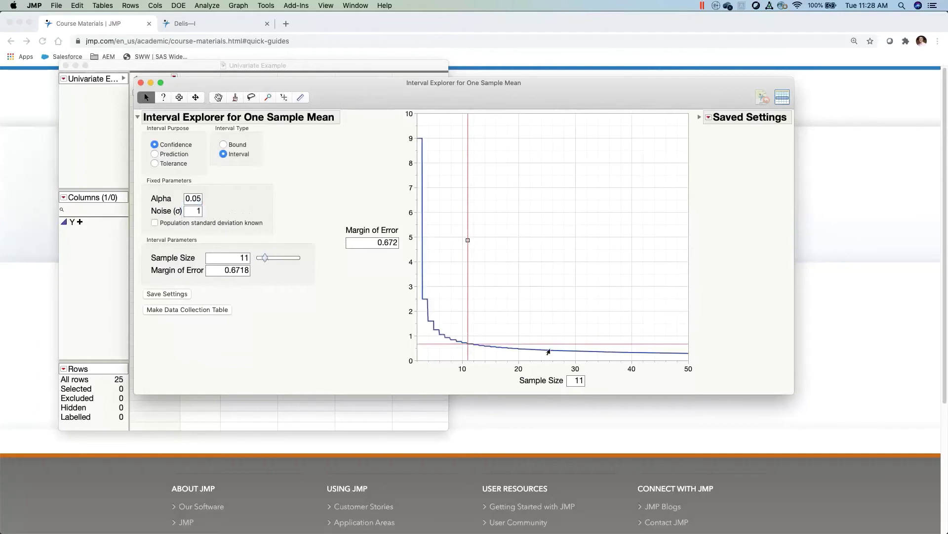
# Enter a target margin of error of 1.5, adjust the sample size to 7, and close the interval explorer
pyautogui.doubleClick(392, 245)
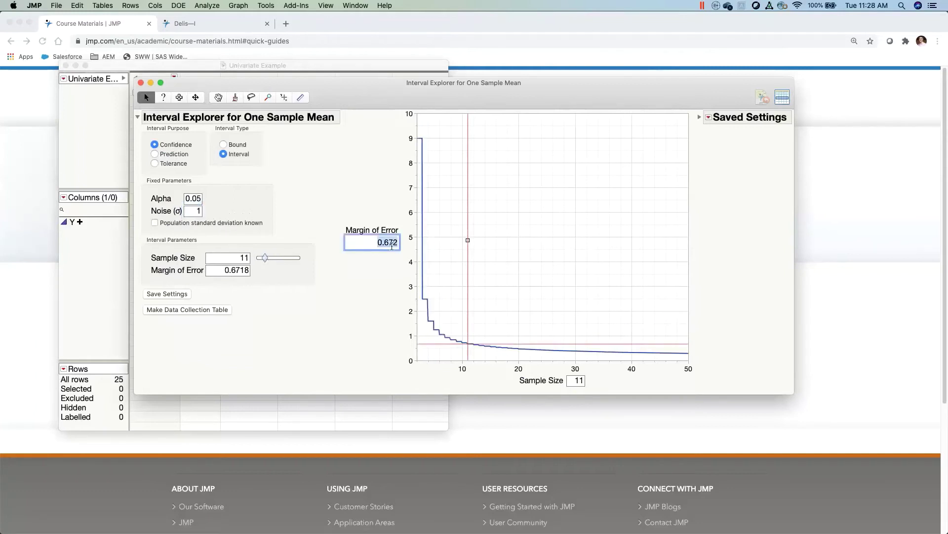
pyautogui.write('1.5')
pyautogui.press('Return')
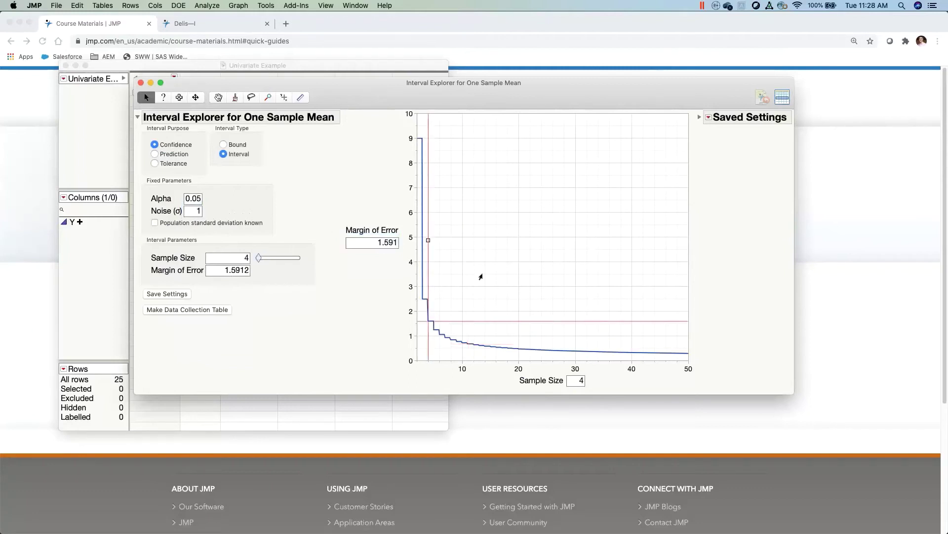
pyautogui.moveTo(427, 242); pyautogui.dragTo(445, 242)
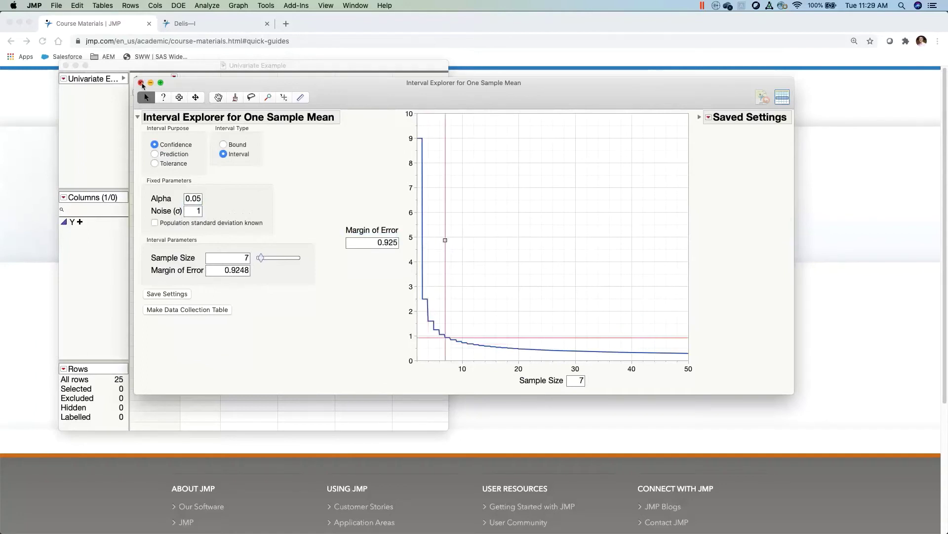
pyautogui.click(141, 83)
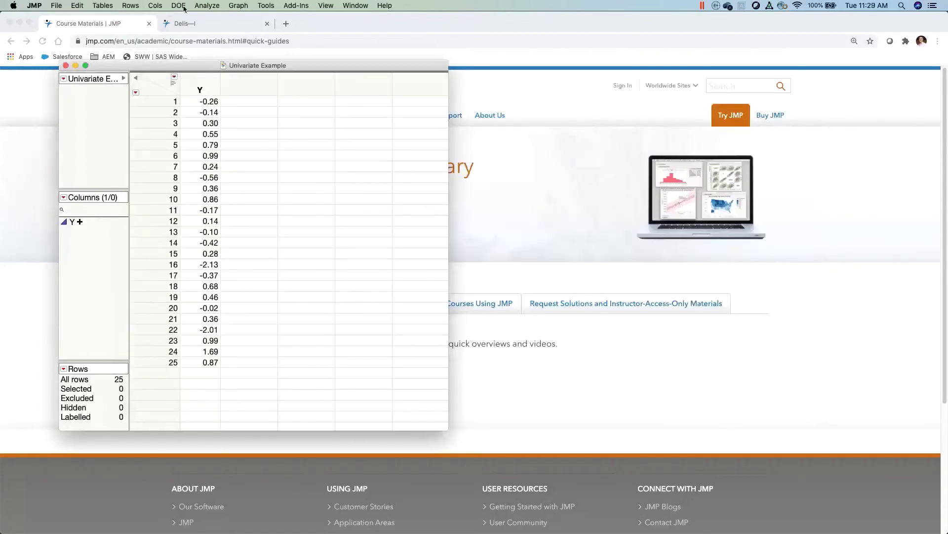
# Open the Power Explorer for One Sample Mean and lower the sample size to 20 on the power curve
pyautogui.click(178, 5)
pyautogui.moveTo(228, 94)
pyautogui.moveTo(296, 89)
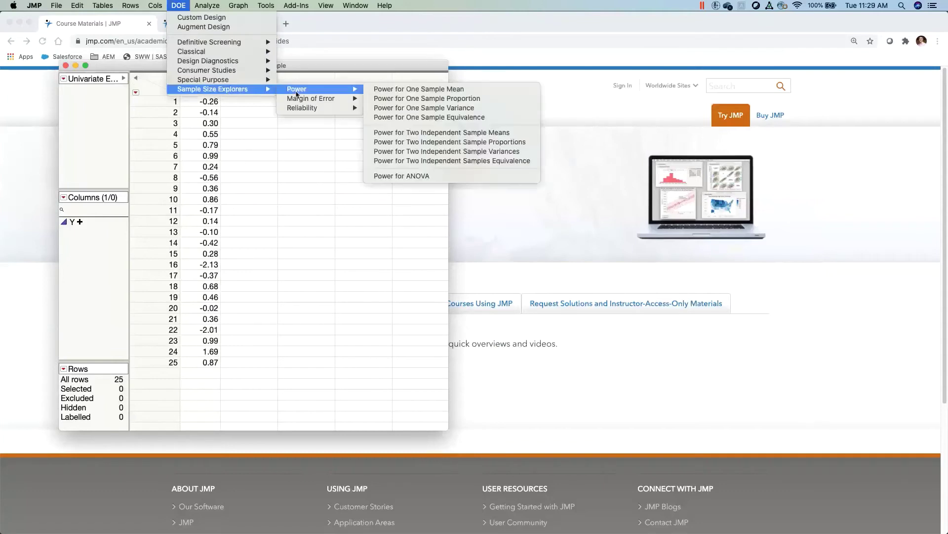
pyautogui.click(429, 91)
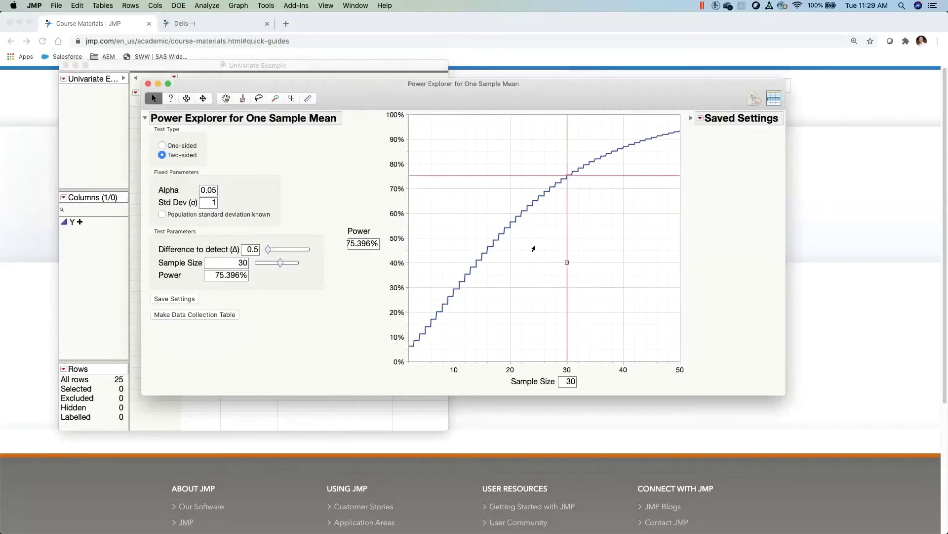
pyautogui.moveTo(562, 262); pyautogui.dragTo(510, 243)
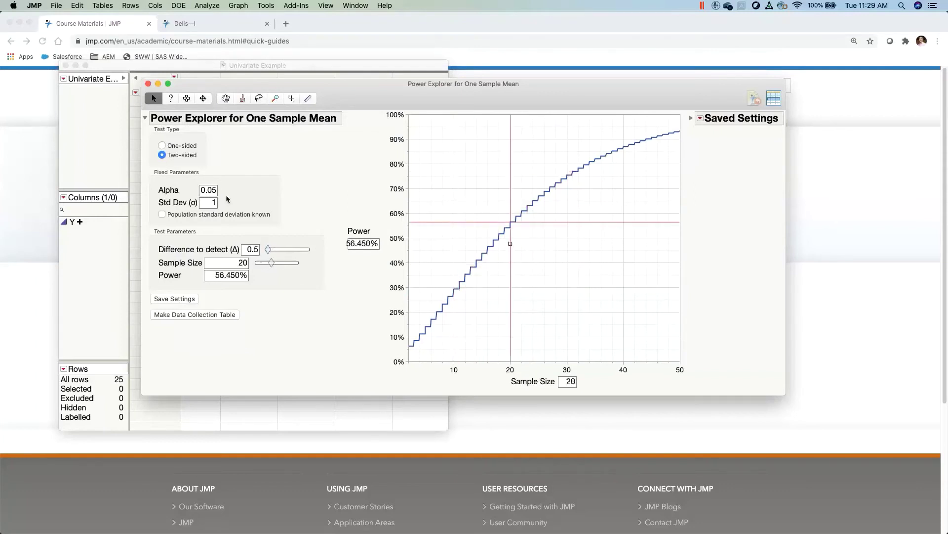
# Raise the Power Explorer's standard deviation (σ) to 2 and on to 4
pyautogui.click(214, 202)
pyautogui.write('2')
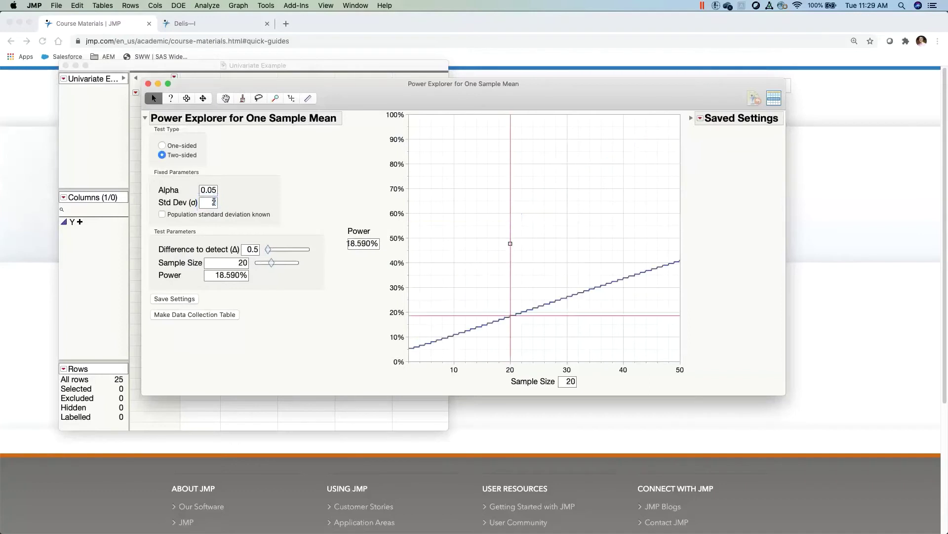
pyautogui.click(214, 202)
pyautogui.write('4')
pyautogui.press('Return')
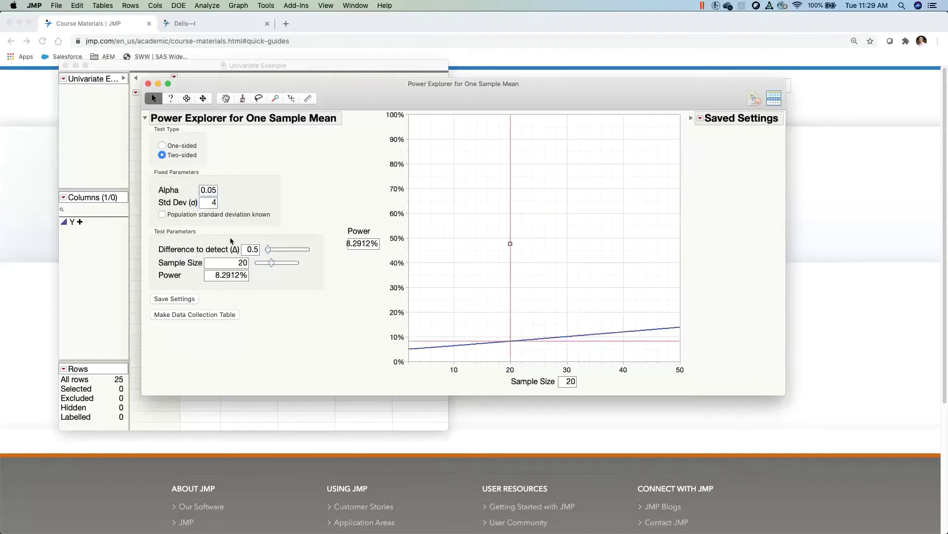
# Try sample sizes of 25 and 50 in the Power Explorer, settle on 26, and close its window
pyautogui.moveTo(510, 244); pyautogui.dragTo(538, 243)
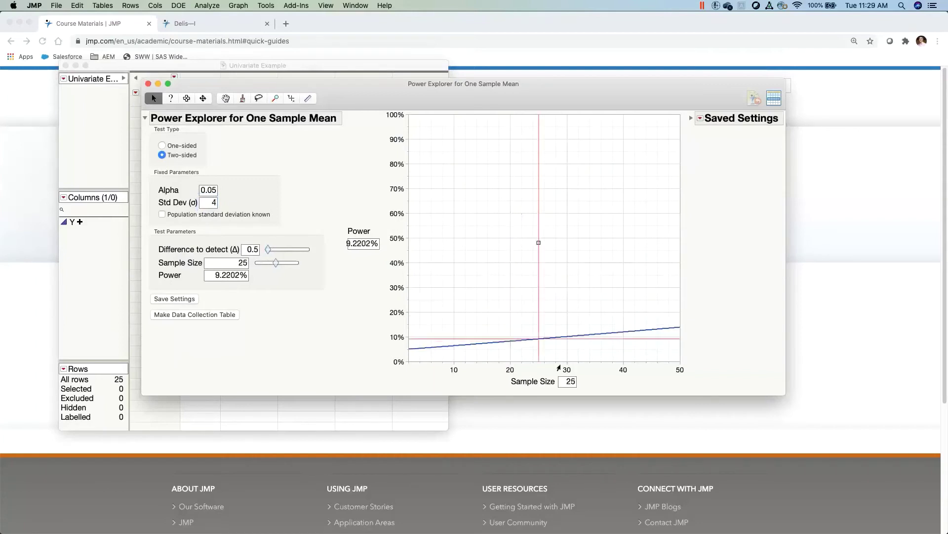
pyautogui.click(571, 380)
pyautogui.write('50')
pyautogui.press('Return')
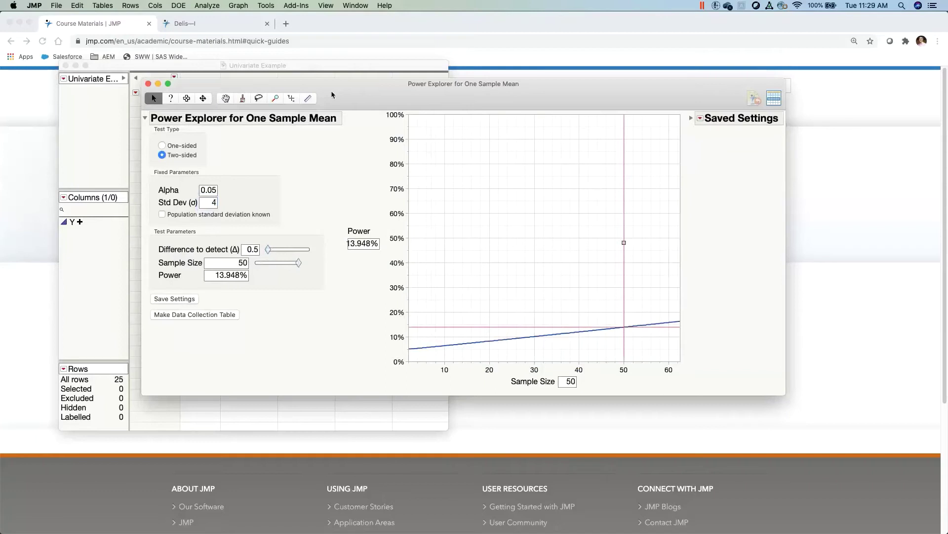
pyautogui.moveTo(623, 243); pyautogui.dragTo(516, 230)
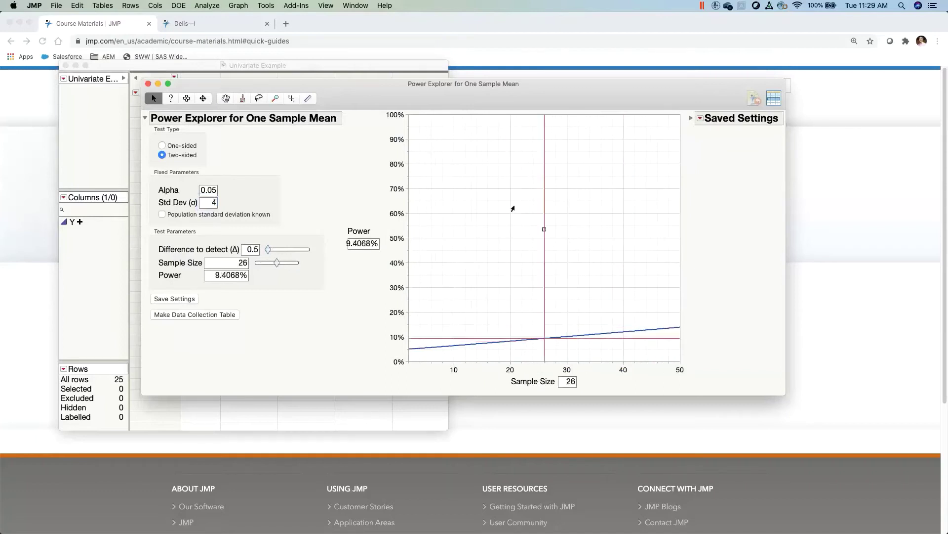
pyautogui.moveTo(444, 100); pyautogui.dragTo(432, 107)
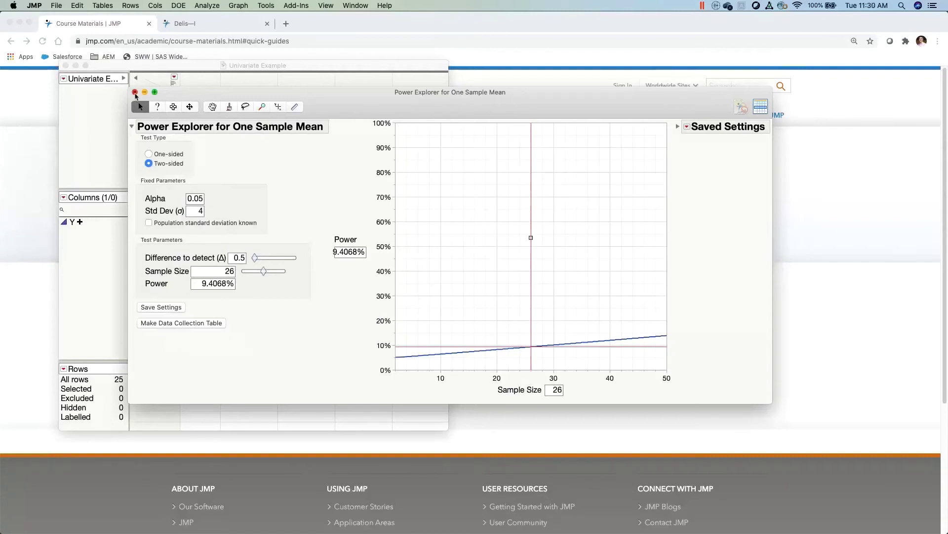
pyautogui.click(135, 93)
pyautogui.click(178, 6)
pyautogui.moveTo(232, 89)
pyautogui.moveTo(314, 90)
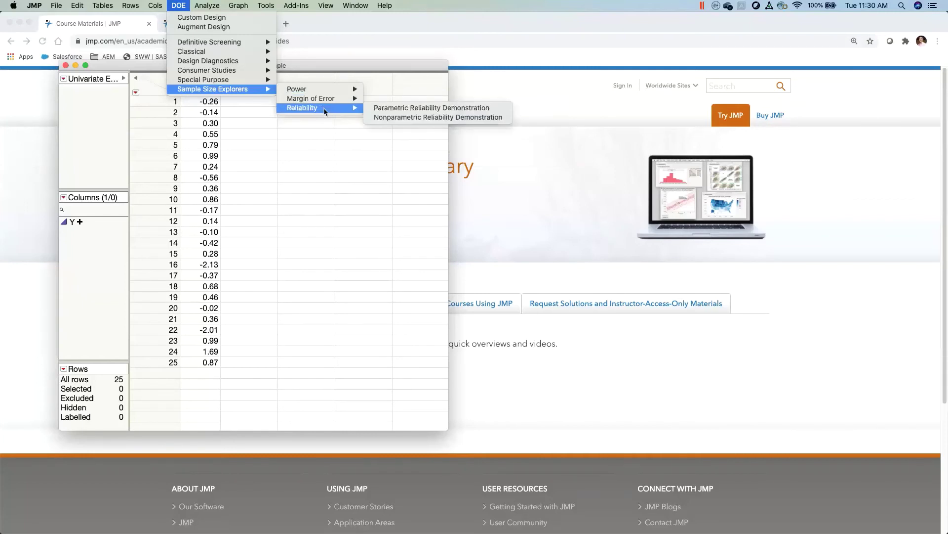
pyautogui.click(339, 72)
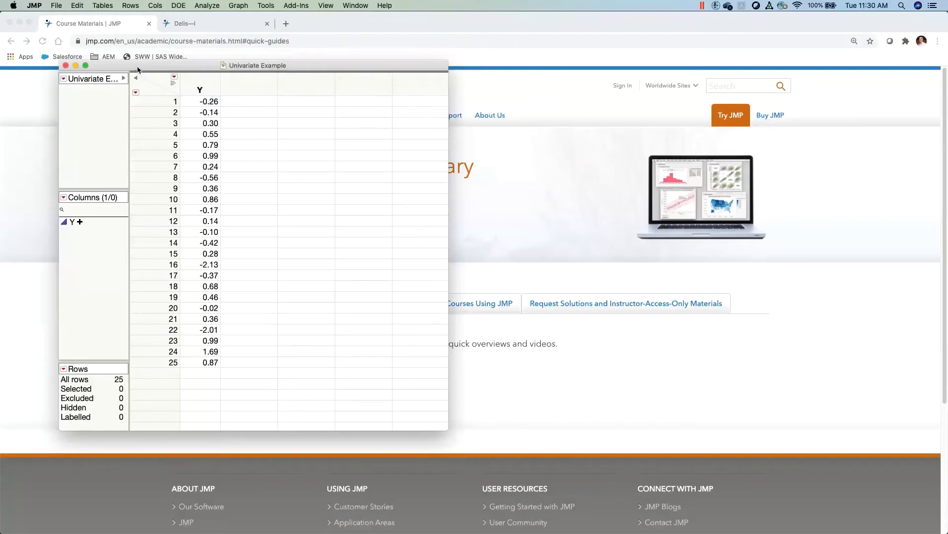
pyautogui.moveTo(138, 69); pyautogui.dragTo(128, 66)
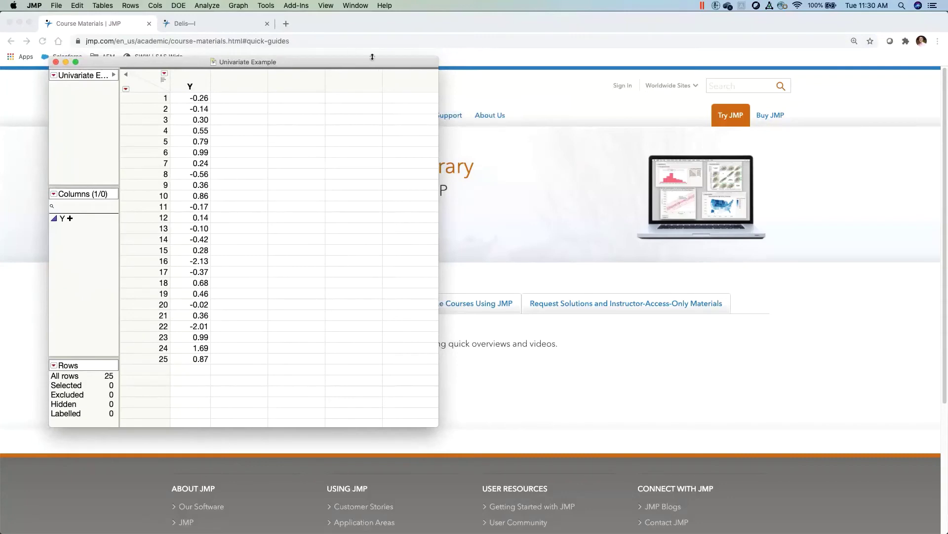
# Open the Sample Data Index and expand the Simulations list among its teaching resources
pyautogui.click(386, 7)
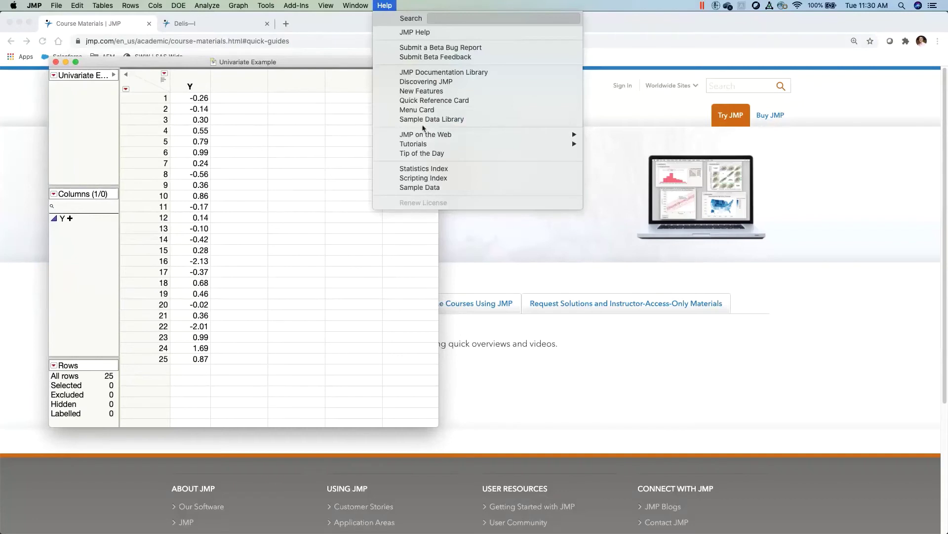
pyautogui.click(453, 189)
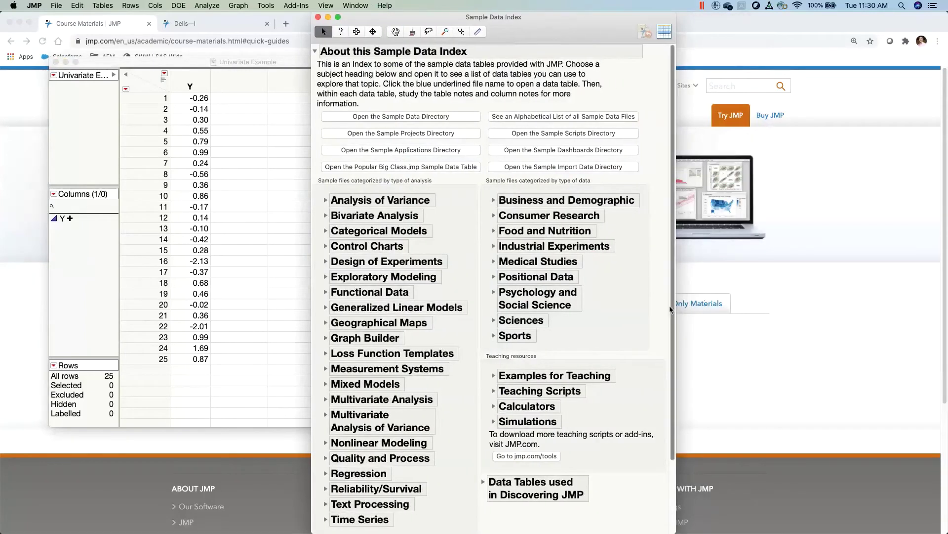
pyautogui.scroll(-4, 674, 451)
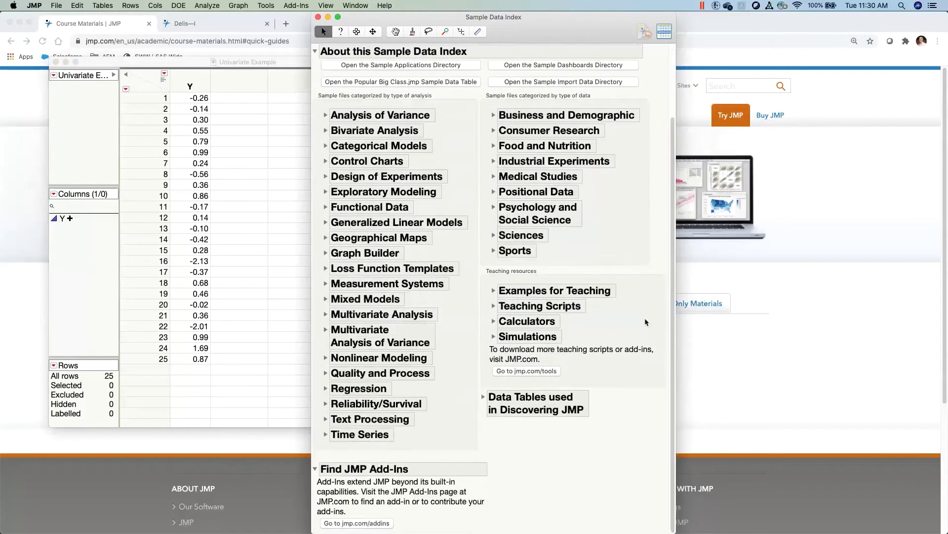
pyautogui.moveTo(650, 270)
pyautogui.mouseDown()
pyautogui.moveTo(471, 376)
pyautogui.moveTo(651, 241)
pyautogui.mouseUp()
pyautogui.click(493, 337)
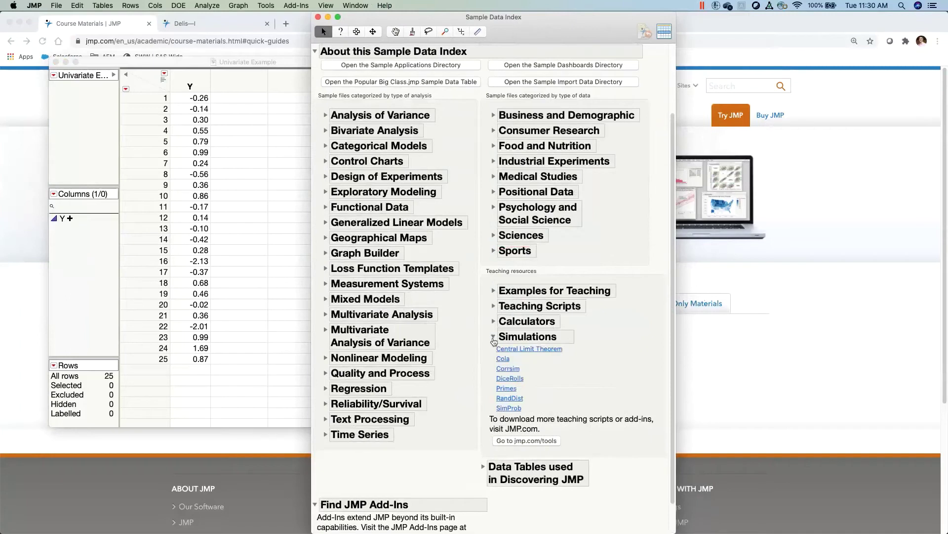
# Open the Central Limit Theorem simulation table, close it, and collapse the Simulations list
pyautogui.click(541, 350)
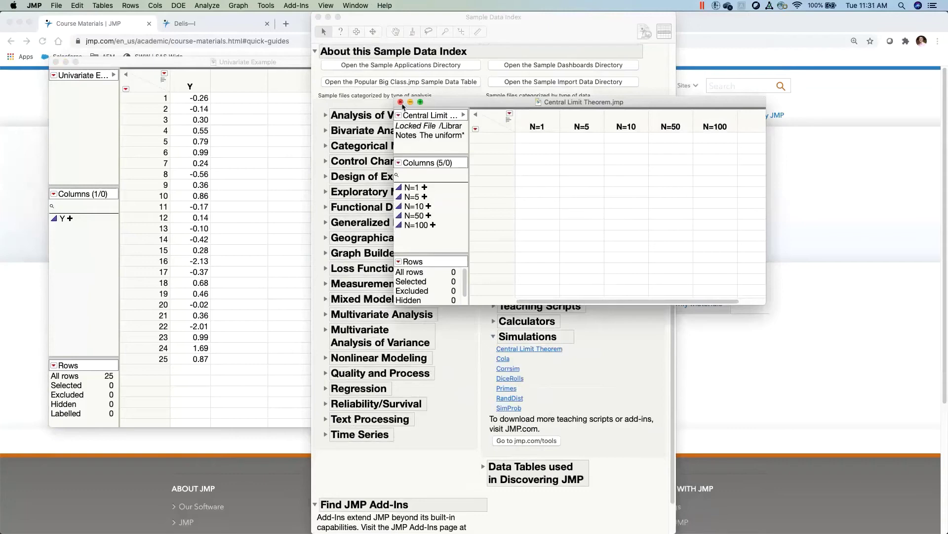
pyautogui.click(400, 102)
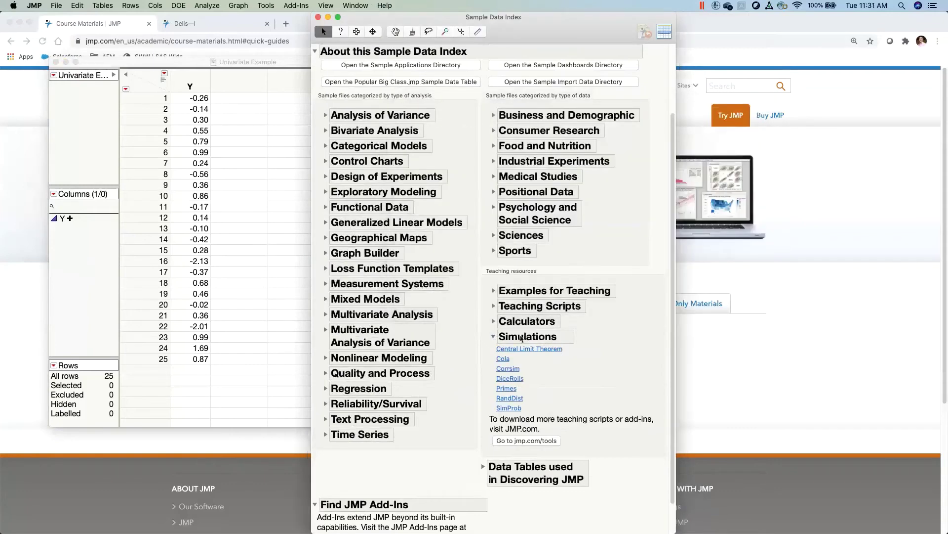
pyautogui.click(493, 337)
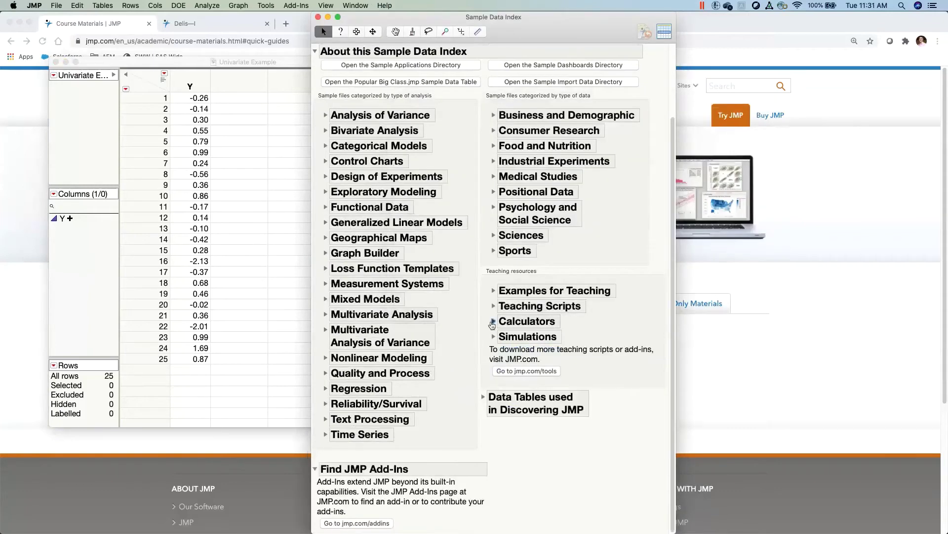
# Open the Confidence Interval for One Mean calculator from the Calculators list, using Summary Statistics as the input method
pyautogui.click(493, 321)
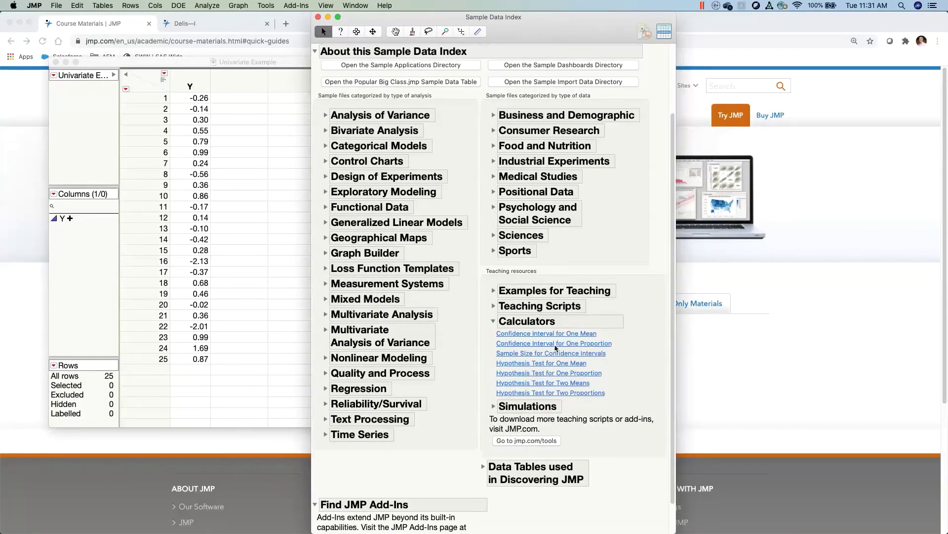
pyautogui.click(549, 335)
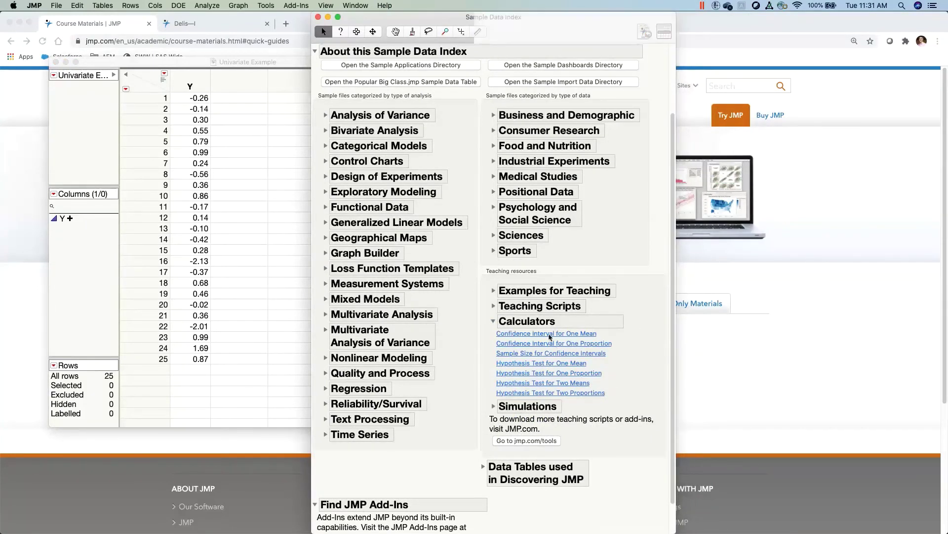
pyautogui.click(474, 165)
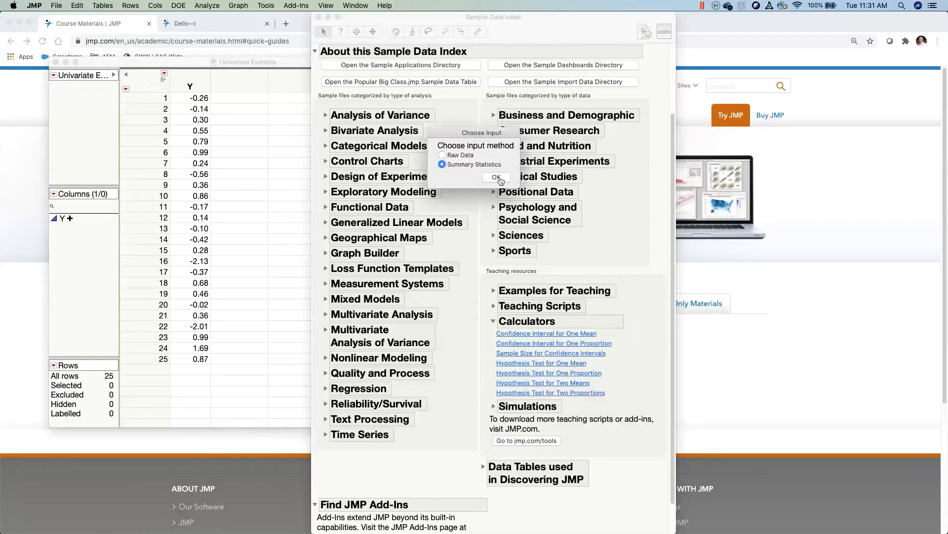
pyautogui.click(498, 179)
pyautogui.moveTo(569, 123); pyautogui.dragTo(410, 115)
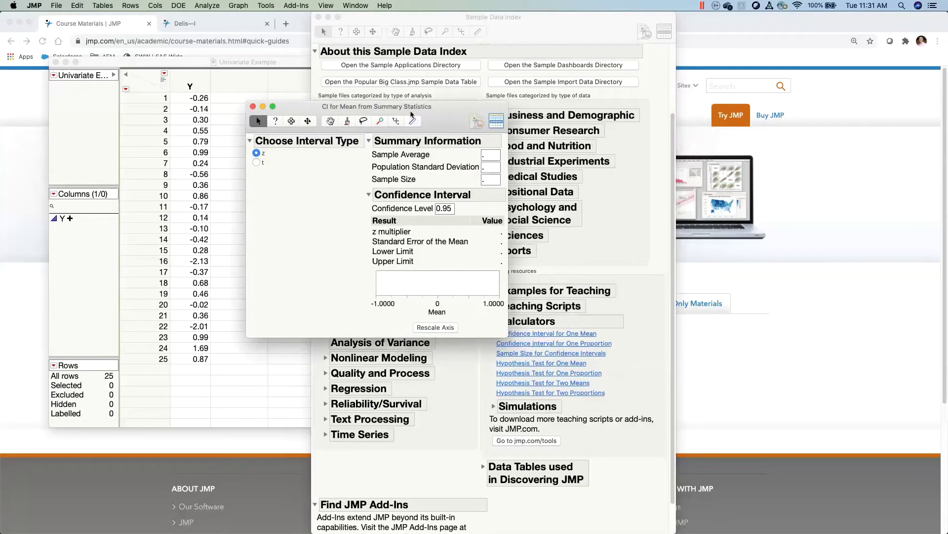
# Choose the t interval and enter a sample average of 10, a sample size of 50, and a sample standard deviation of 2
pyautogui.click(258, 162)
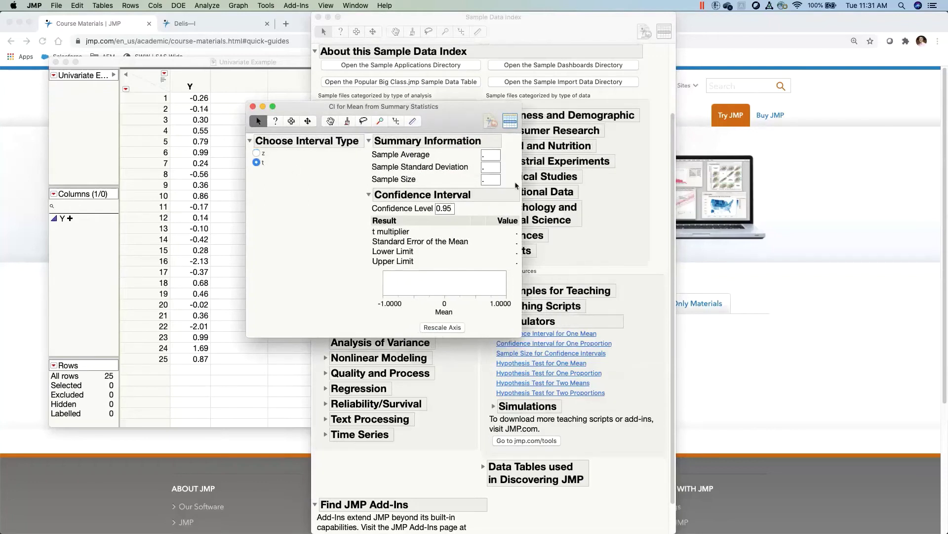
pyautogui.moveTo(521, 183); pyautogui.dragTo(563, 181)
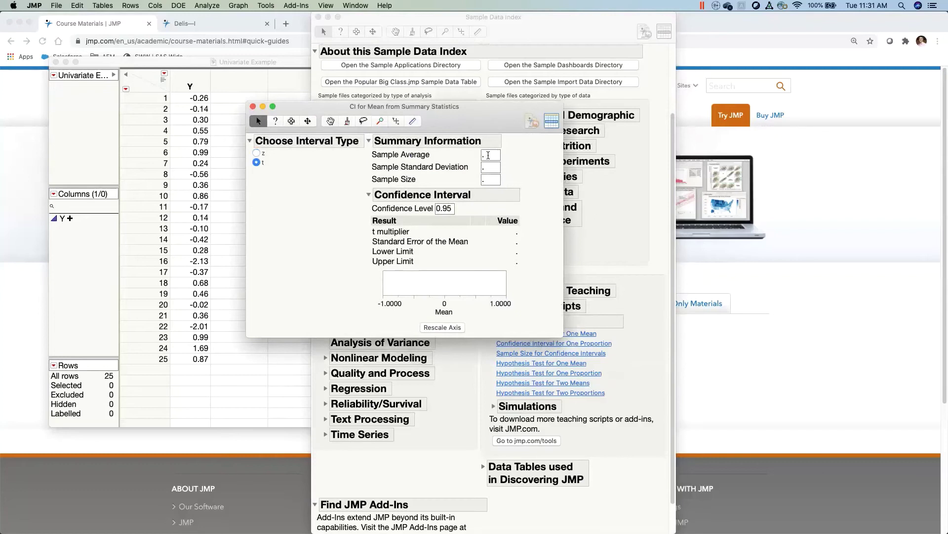
pyautogui.click(488, 155)
pyautogui.write('10')
pyautogui.press('Return')
pyautogui.click(489, 179)
pyautogui.write('50')
pyautogui.press('Return')
pyautogui.click(493, 170)
pyautogui.write('2')
pyautogui.click(524, 240)
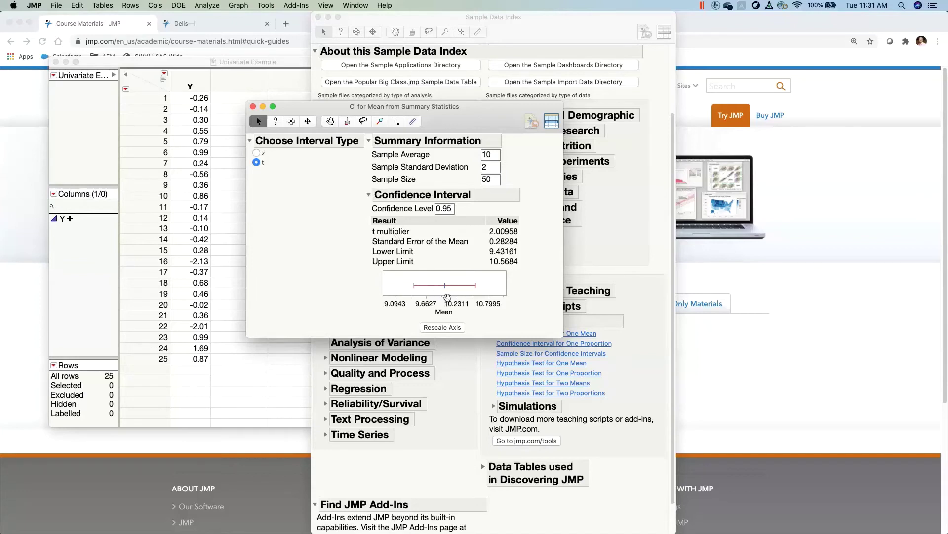
# Adjust the Mean axis of the confidence interval plot and raise the sample size to 100
pyautogui.moveTo(444, 302); pyautogui.dragTo(500, 297)
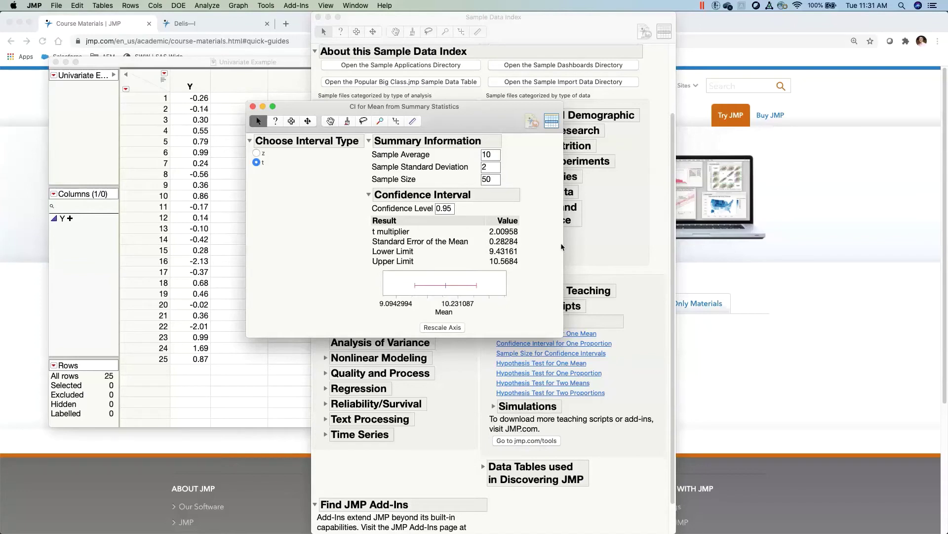
pyautogui.click(489, 166)
pyautogui.press('Tab')
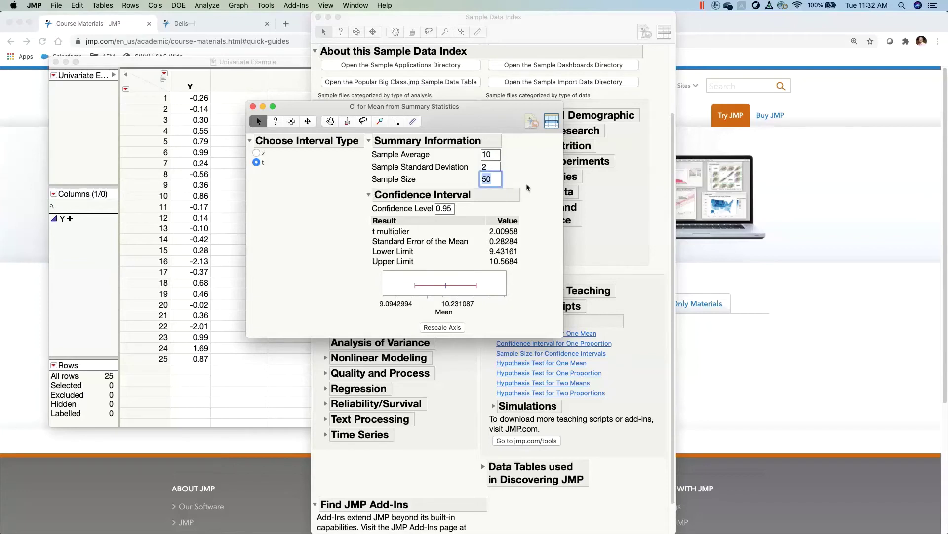
pyautogui.write('100')
pyautogui.click(527, 186)
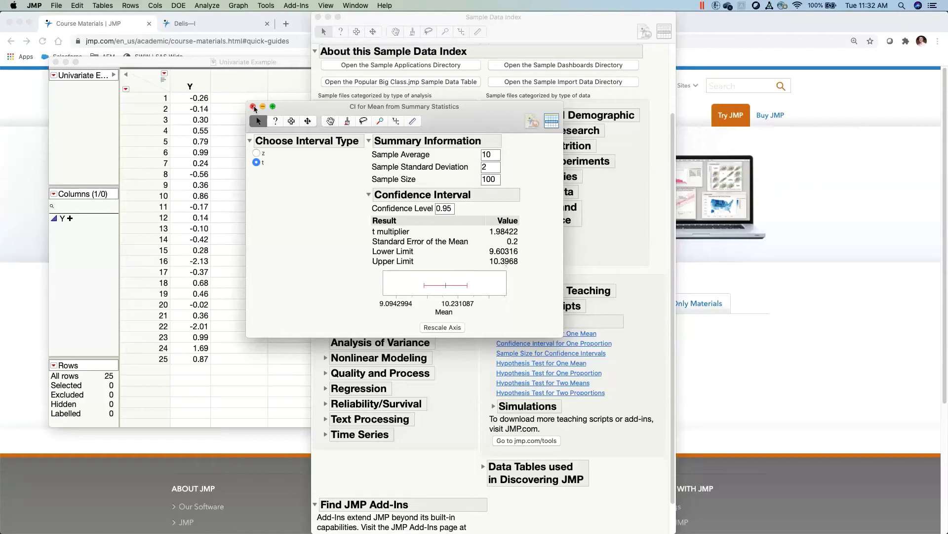
# Set the interval's confidence level to 0.8 and close the calculator window
pyautogui.moveTo(472, 115); pyautogui.dragTo(467, 112)
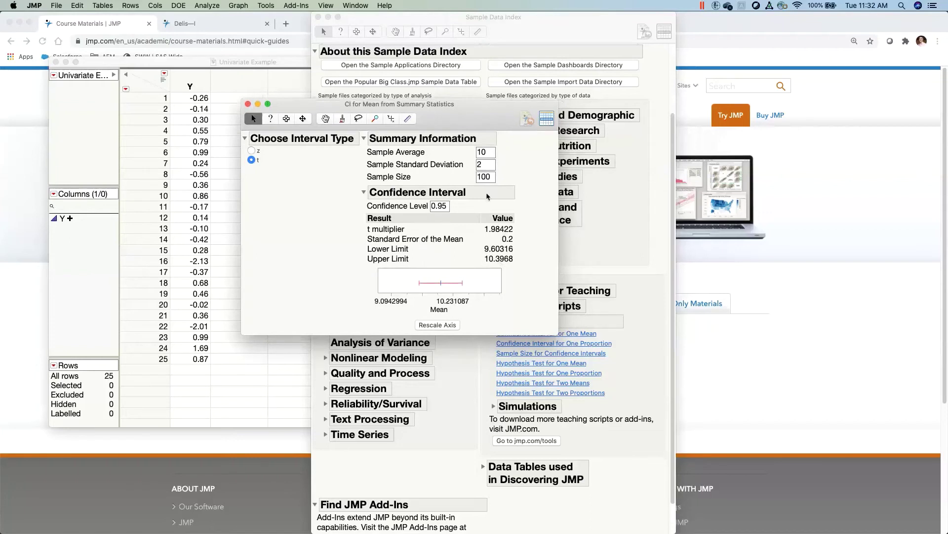
pyautogui.click(446, 205)
pyautogui.moveTo(439, 206); pyautogui.dragTo(448, 206)
pyautogui.write('80')
pyautogui.press('Return')
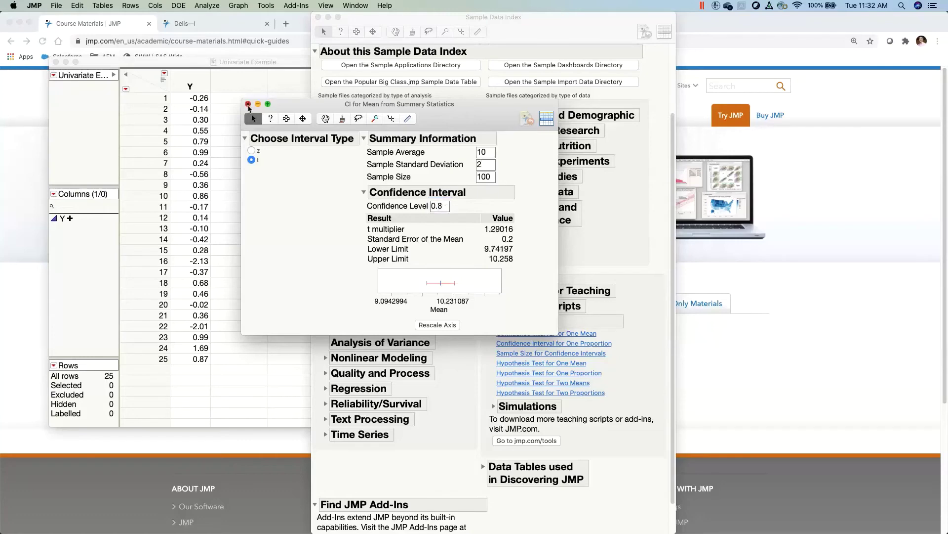
pyautogui.click(247, 104)
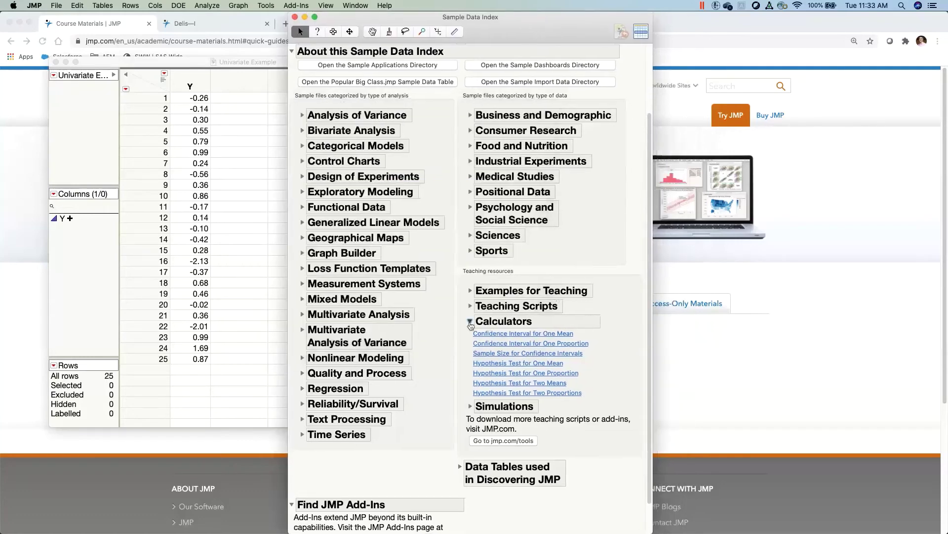
# Collapse the Calculators list and expand the Interactive Teaching Modules and Teaching Demonstrations lists under Teaching Scripts
pyautogui.click(470, 321)
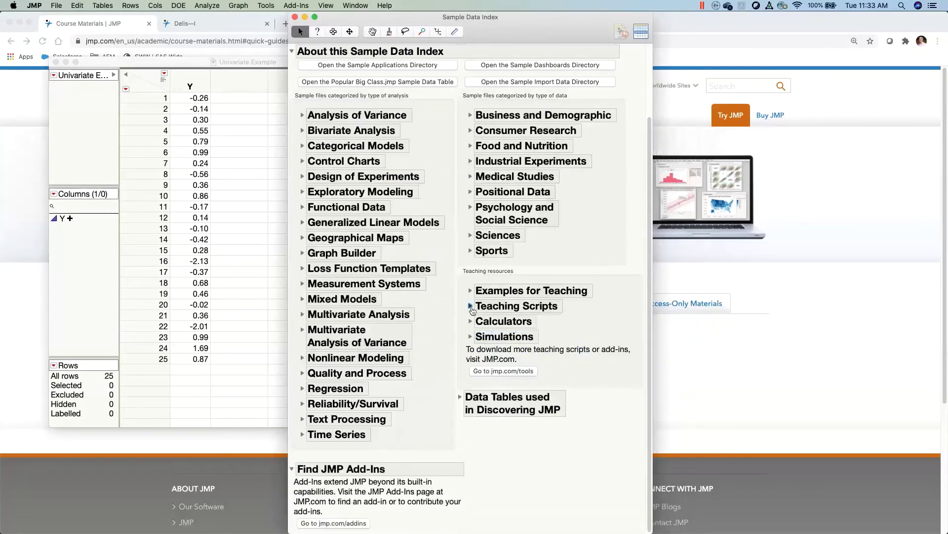
pyautogui.click(470, 306)
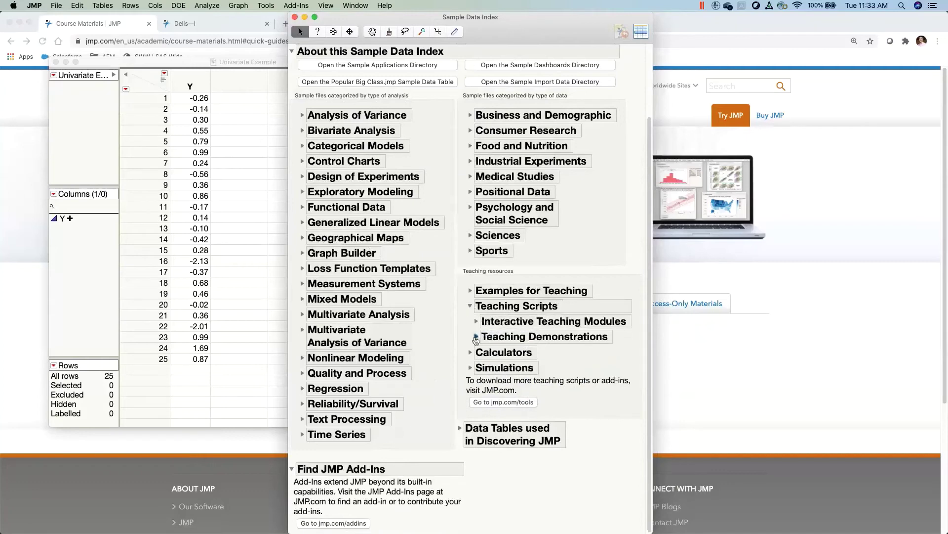
pyautogui.click(476, 337)
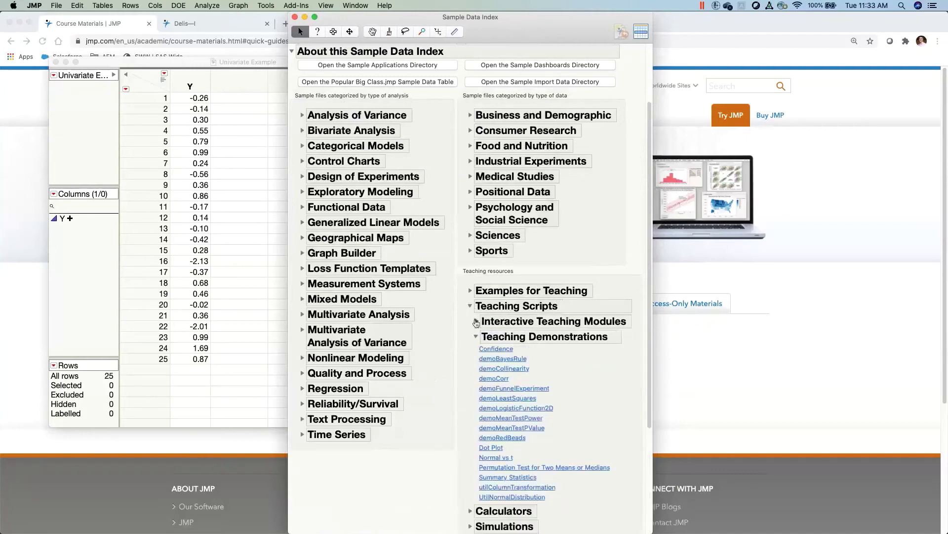
pyautogui.click(476, 322)
# Open the demoCorr teaching demonstration, look at its correlation plot, and close it
pyautogui.scroll(-2, 653, 368)
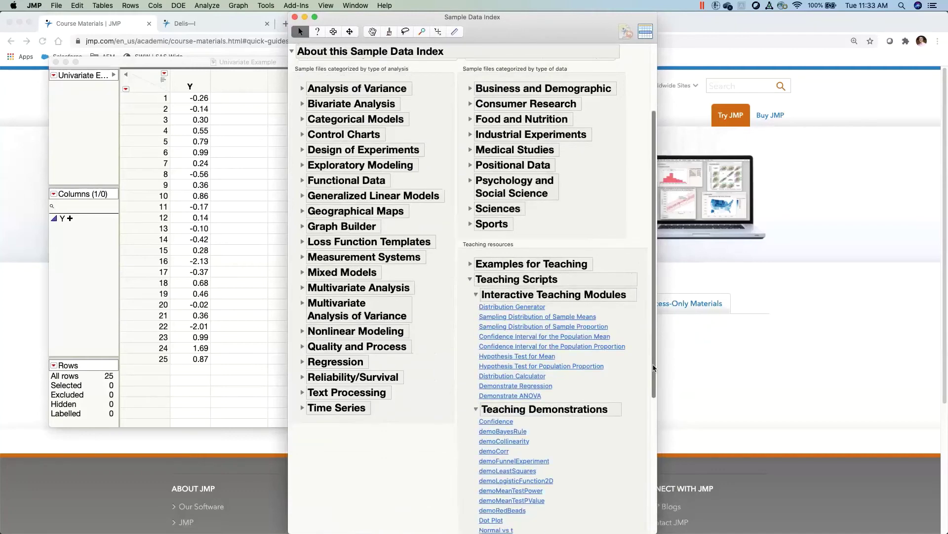
pyautogui.scroll(-4, 653, 368)
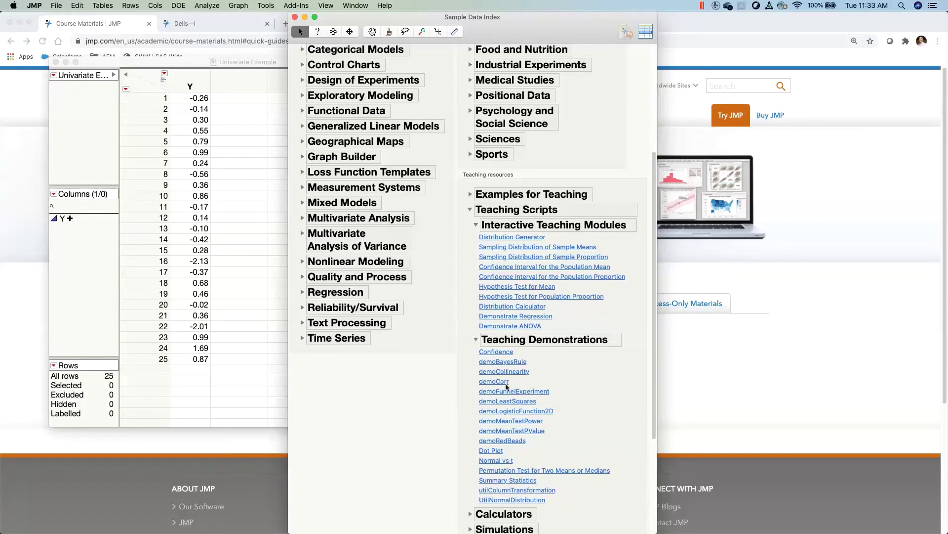
pyautogui.click(504, 383)
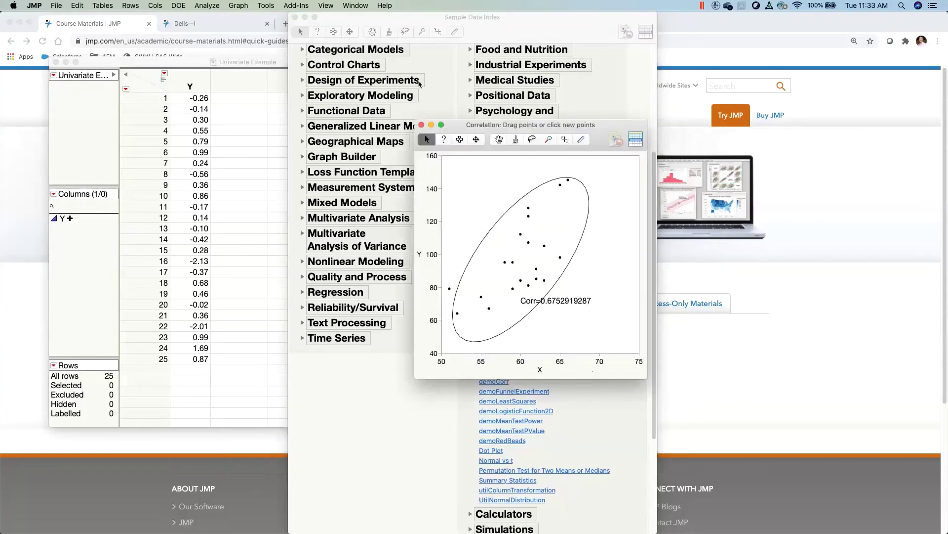
pyautogui.click(421, 125)
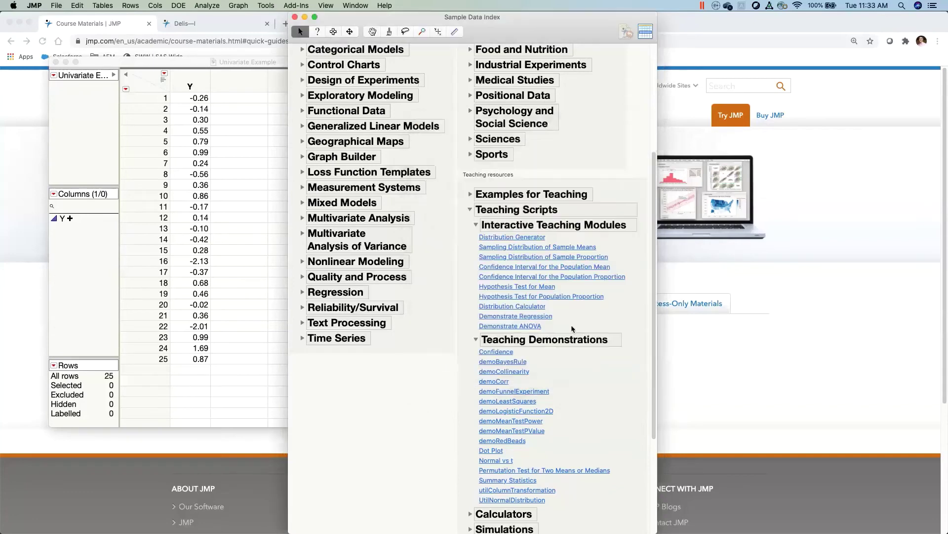
# Open the Demonstrate Regression module, enlarge its window and Sample Data plot, and expand Summary of All Samples
pyautogui.click(531, 317)
pyautogui.moveTo(631, 143); pyautogui.dragTo(268, 41)
pyautogui.moveTo(446, 401); pyautogui.dragTo(817, 503)
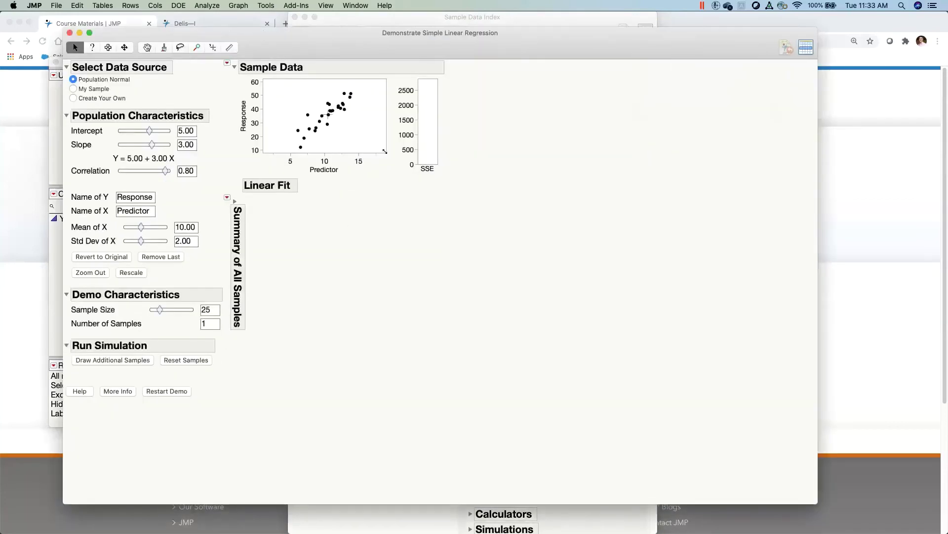
pyautogui.moveTo(385, 151); pyautogui.dragTo(410, 171)
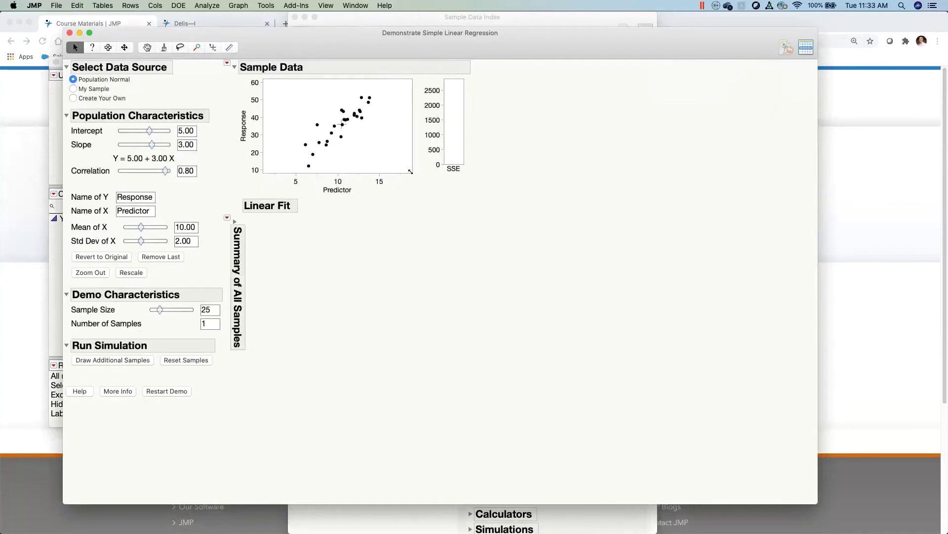
pyautogui.click(235, 222)
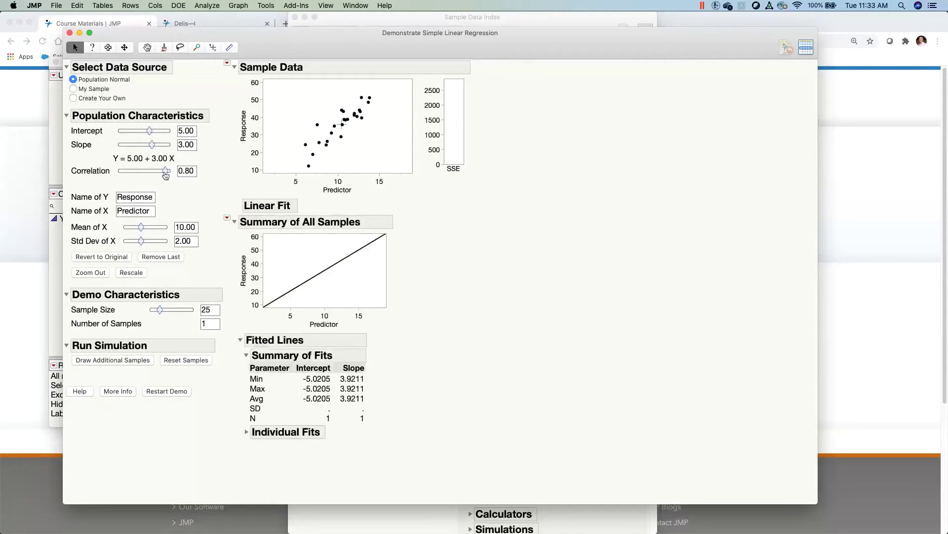
# Adjust the population to intercept 11.19, slope 2.57 and correlation 0.79, and set the sample size to 26
pyautogui.moveTo(167, 171); pyautogui.dragTo(156, 134)
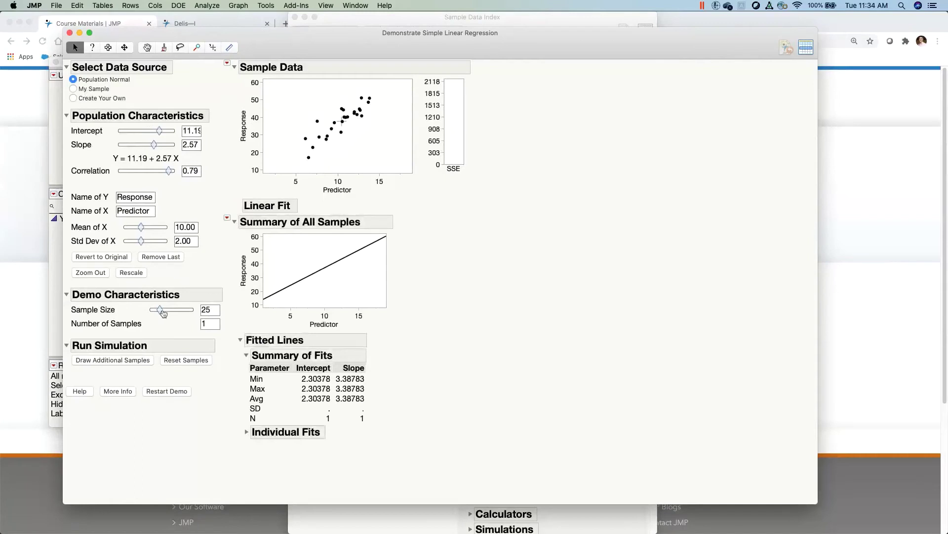
pyautogui.moveTo(163, 313); pyautogui.dragTo(163, 314)
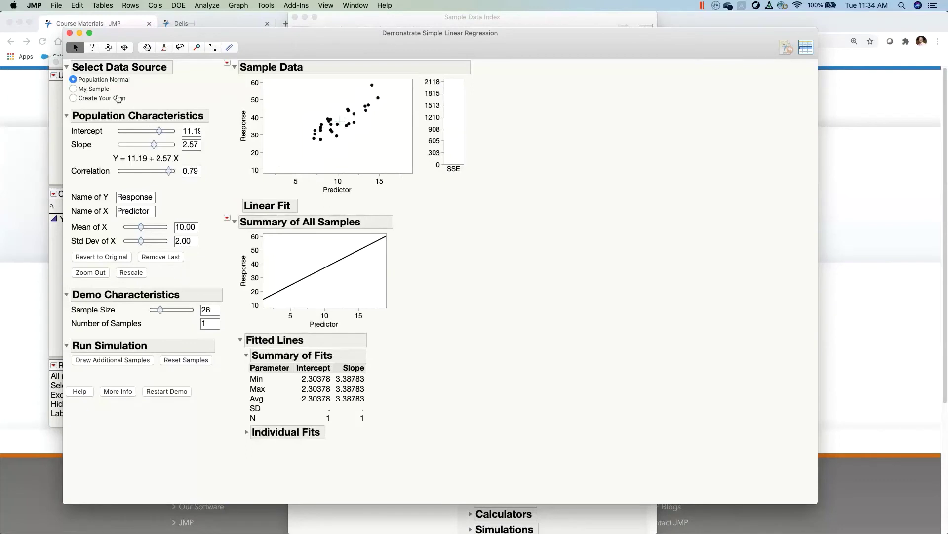
# Open and cancel the Create Your Own data settings, and add four new points to the Sample Data scatterplot
pyautogui.click(117, 101)
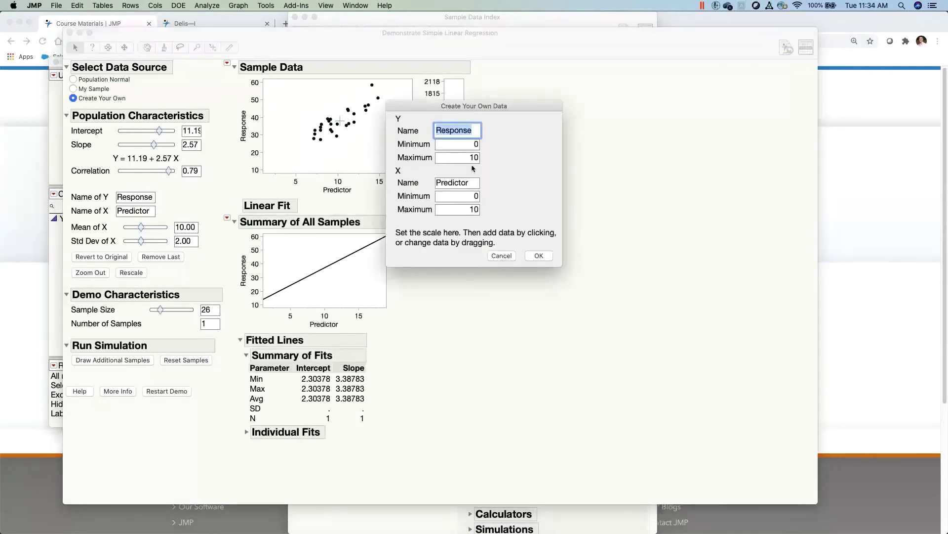
pyautogui.click(501, 256)
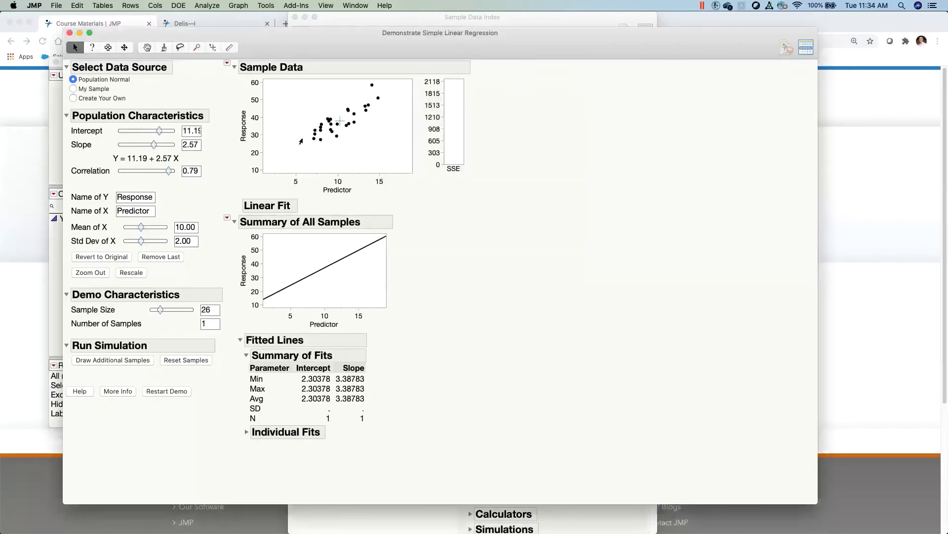
pyautogui.click(299, 148)
pyautogui.click(302, 138)
pyautogui.click(306, 127)
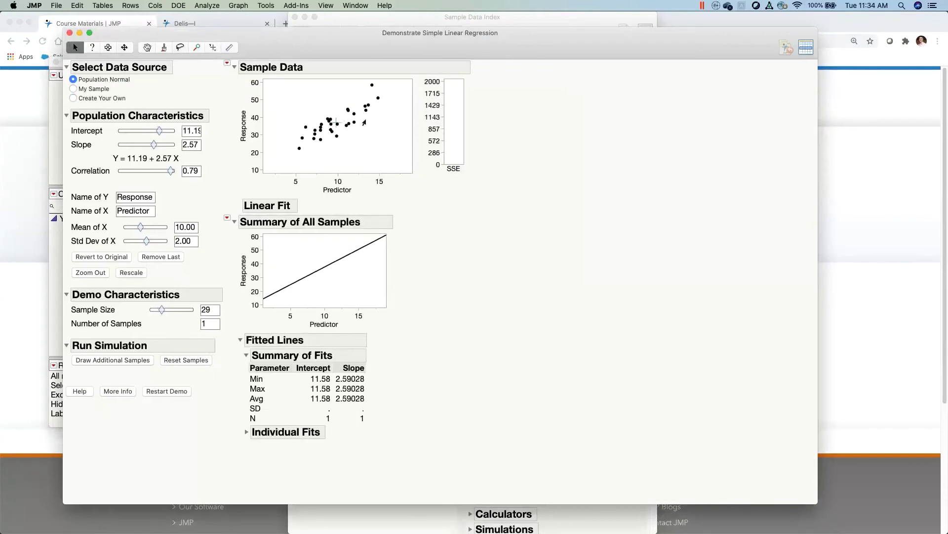
pyautogui.click(365, 119)
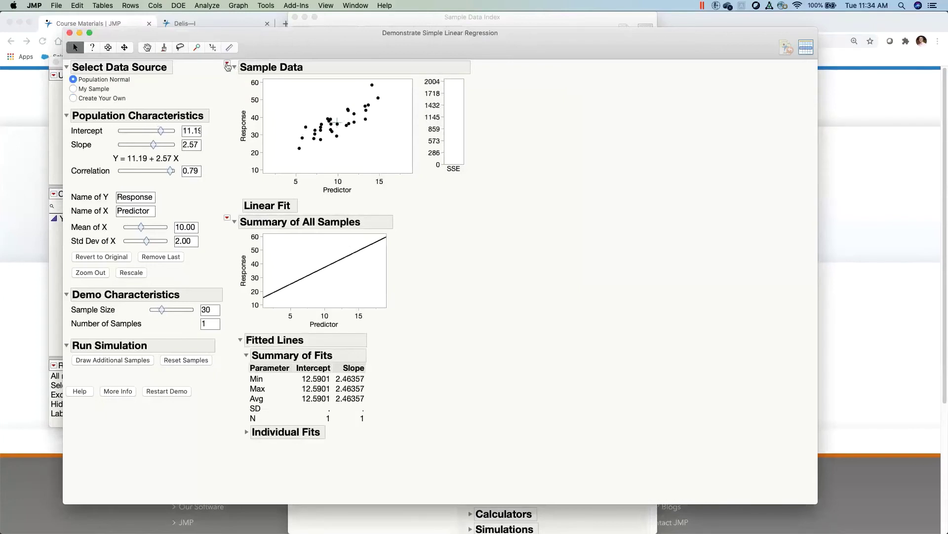
# Add a manually adjustable line to the Sample Data plot with Fit My Line
pyautogui.click(227, 65)
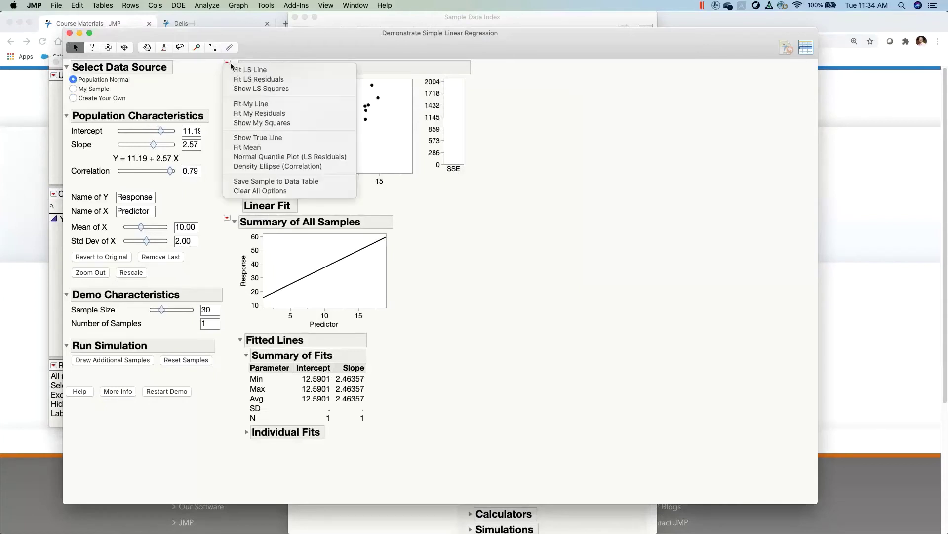
pyautogui.click(251, 104)
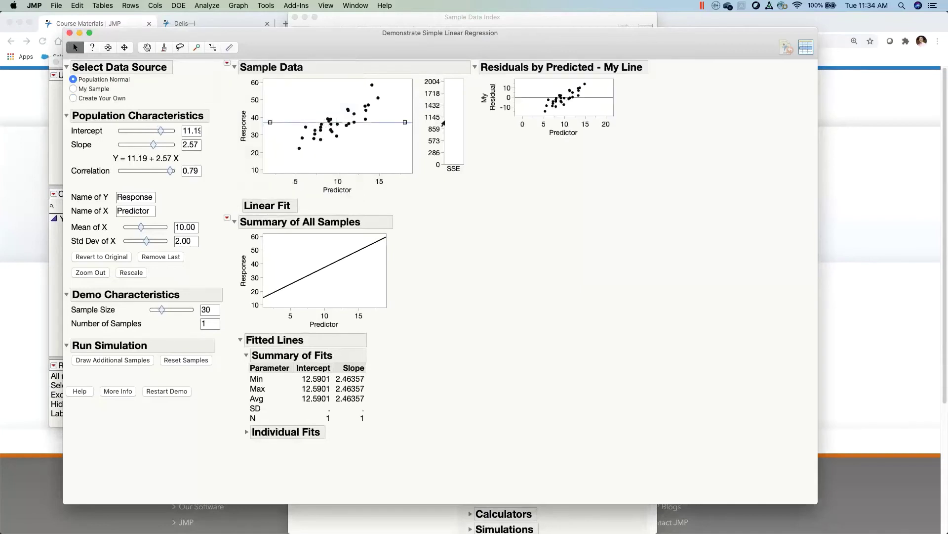
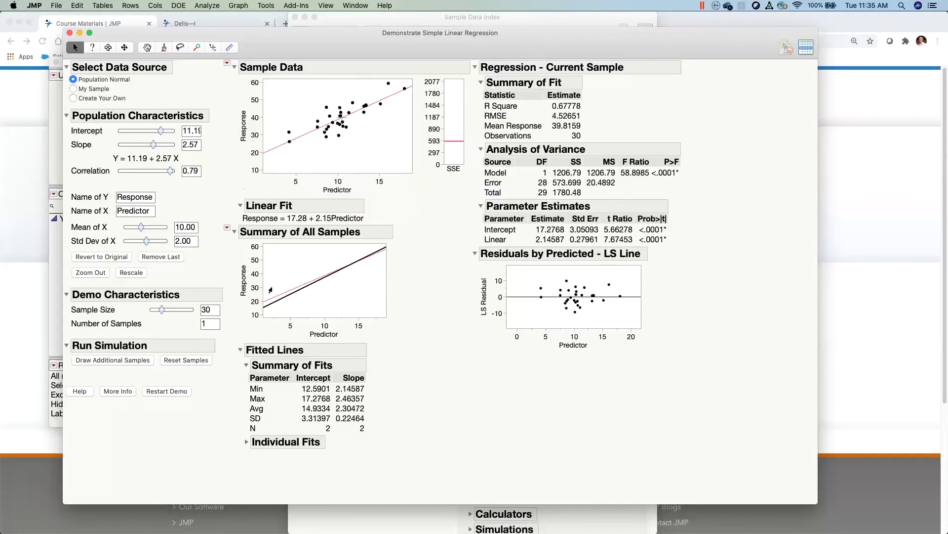
# Draw many additional samples one at a time to build up the fitted lines in Summary of All Samples
pyautogui.moveTo(720, 129)
pyautogui.mouseDown()
pyautogui.moveTo(600, 63)
pyautogui.moveTo(487, 185)
pyautogui.moveTo(737, 129)
pyautogui.mouseUp()
pyautogui.click(140, 364)
pyautogui.click(140, 364)
pyautogui.click(140, 364)
pyautogui.click(141, 364)
pyautogui.click(140, 364)
pyautogui.click(140, 364)
pyautogui.click(141, 364)
pyautogui.click(141, 364)
pyautogui.click(141, 364)
pyautogui.click(140, 364)
pyautogui.click(140, 364)
pyautogui.click(140, 365)
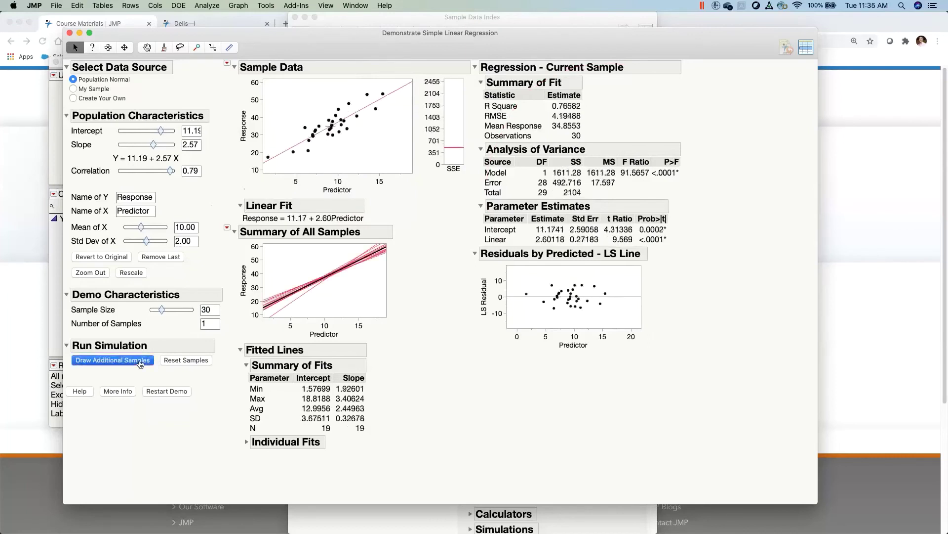
pyautogui.click(140, 364)
pyautogui.click(140, 364)
pyautogui.click(140, 364)
pyautogui.click(140, 364)
pyautogui.click(140, 365)
pyautogui.click(141, 364)
pyautogui.click(140, 364)
pyautogui.click(141, 364)
pyautogui.click(140, 364)
pyautogui.click(141, 364)
pyautogui.click(140, 364)
pyautogui.click(140, 363)
pyautogui.click(140, 363)
pyautogui.click(140, 363)
pyautogui.click(140, 364)
pyautogui.click(140, 363)
pyautogui.click(140, 363)
pyautogui.click(140, 363)
pyautogui.click(140, 363)
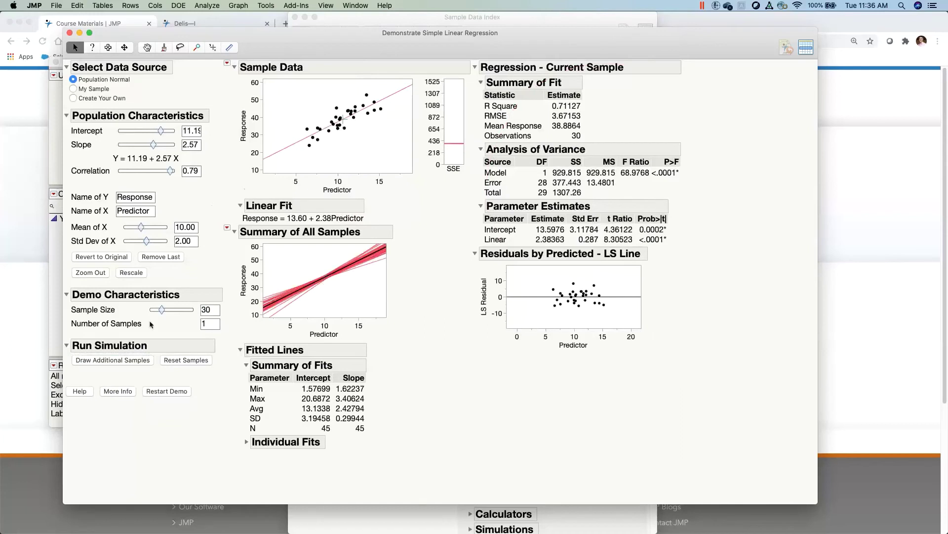
pyautogui.click(127, 363)
pyautogui.click(128, 364)
pyautogui.click(128, 363)
pyautogui.click(128, 364)
pyautogui.click(127, 364)
pyautogui.click(128, 364)
pyautogui.click(127, 363)
pyautogui.click(127, 363)
pyautogui.click(127, 364)
pyautogui.click(128, 364)
pyautogui.click(128, 363)
pyautogui.click(128, 363)
pyautogui.click(127, 363)
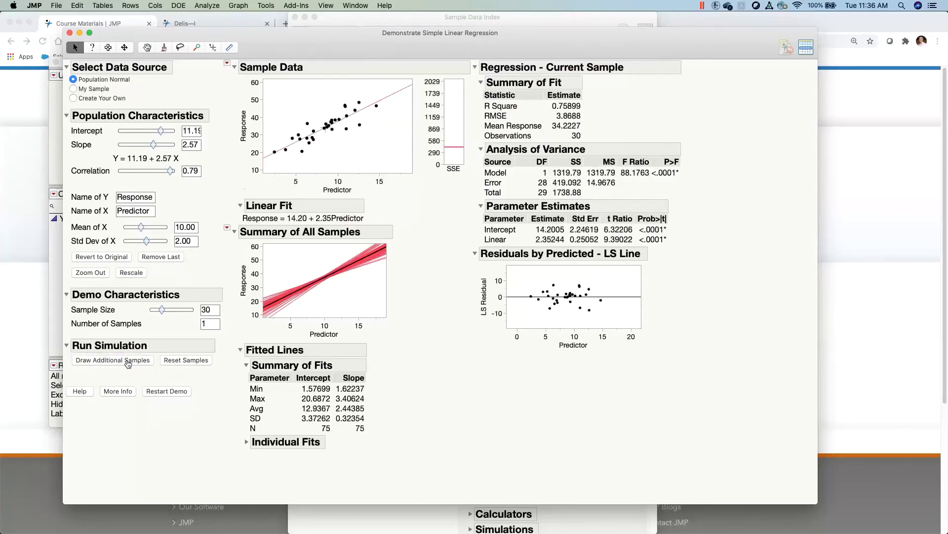
pyautogui.click(128, 363)
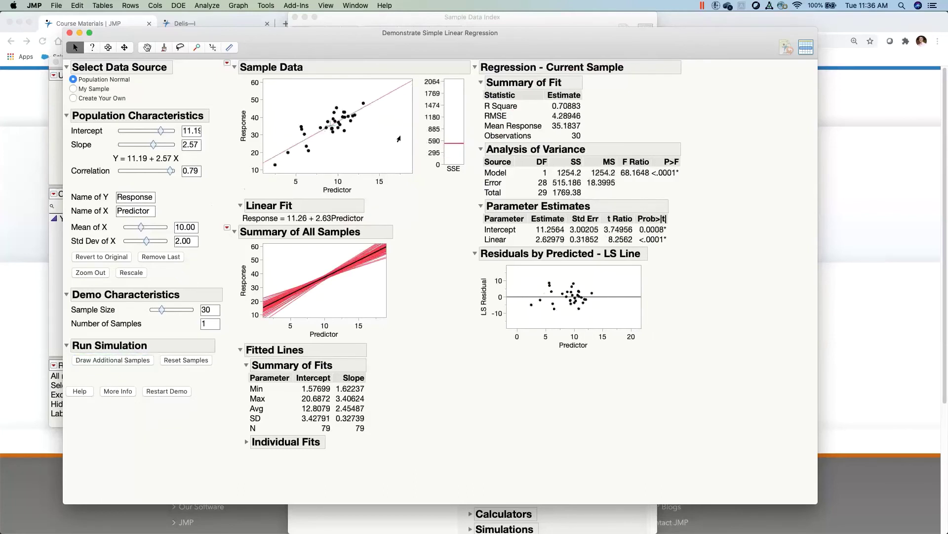
# Add a point near predictor 17, response 49 in the Sample Data plot and move it to about predictor 9, response 28
pyautogui.click(399, 104)
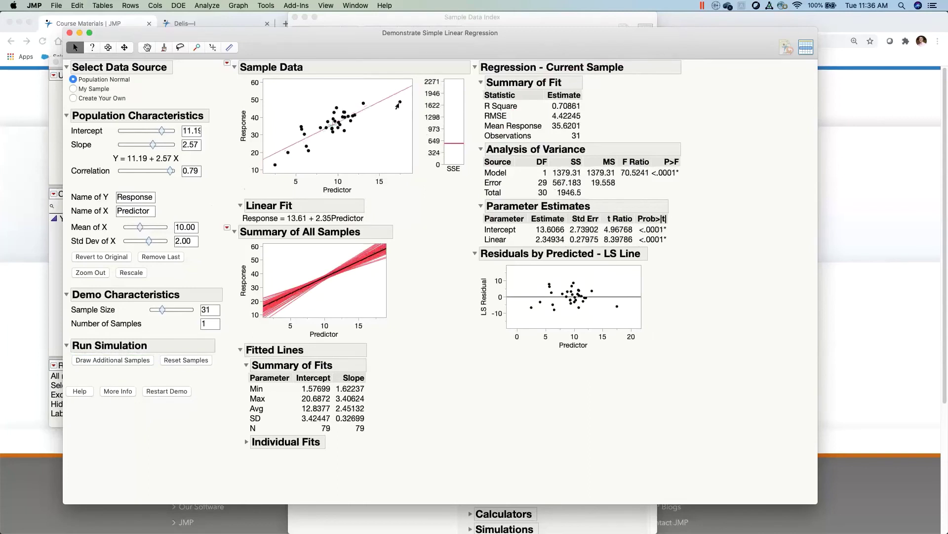
pyautogui.moveTo(398, 105); pyautogui.dragTo(329, 139)
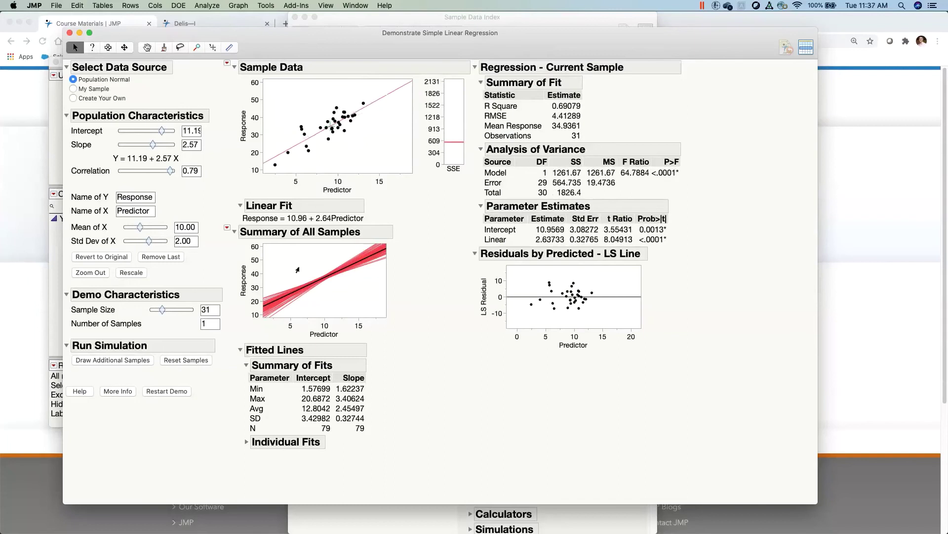
# Show the distribution of Slopes in Summary of All Samples and draw more samples to fill its histogram
pyautogui.click(227, 229)
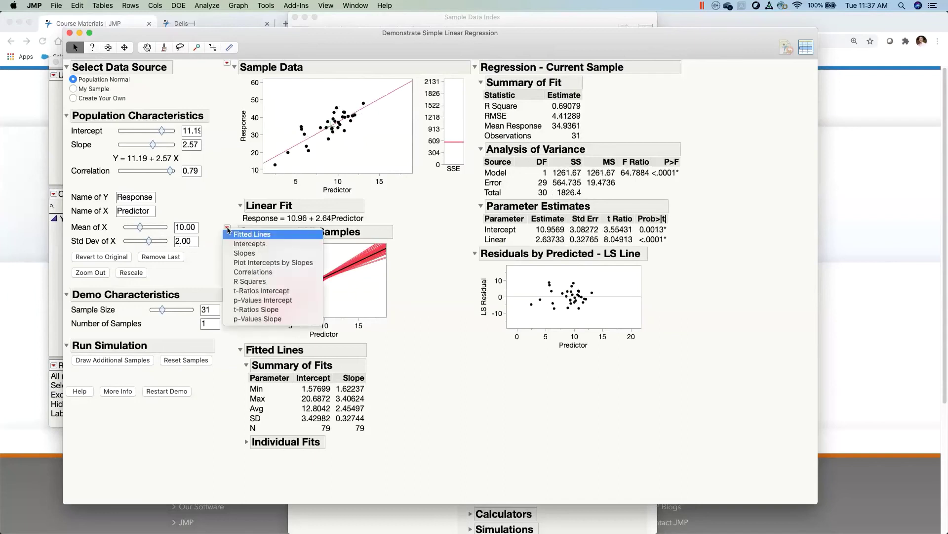
pyautogui.click(280, 256)
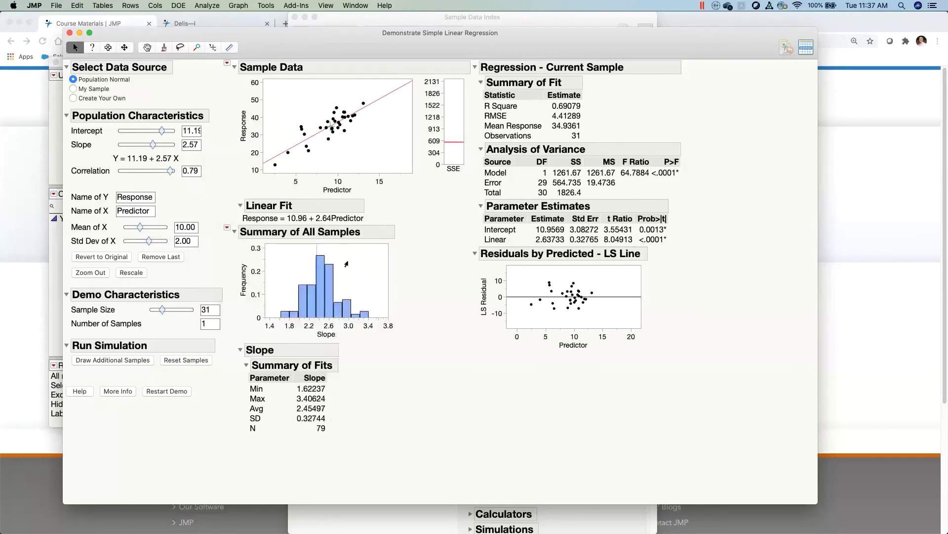
pyautogui.click(126, 360)
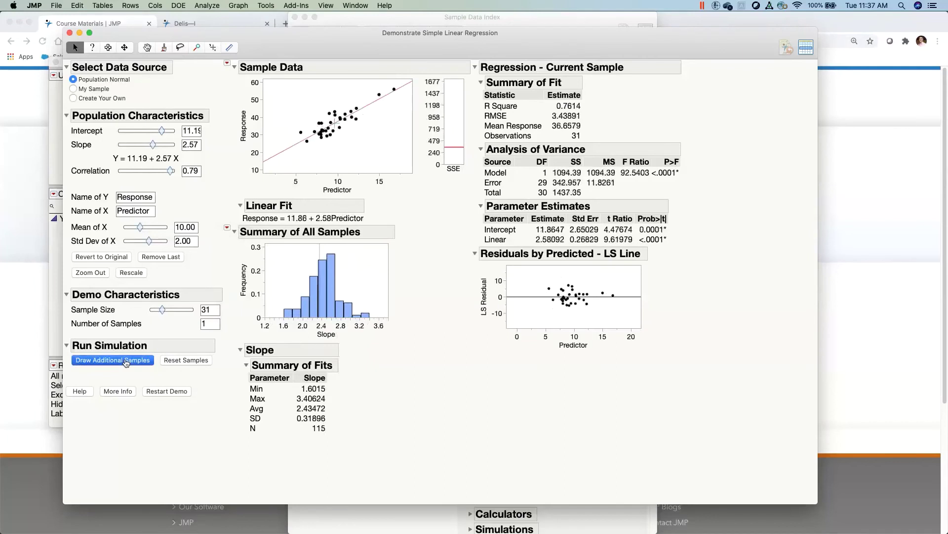
pyautogui.click(126, 363)
pyautogui.click(126, 363)
pyautogui.click(126, 363)
pyautogui.click(126, 363)
pyautogui.click(127, 363)
pyautogui.click(127, 363)
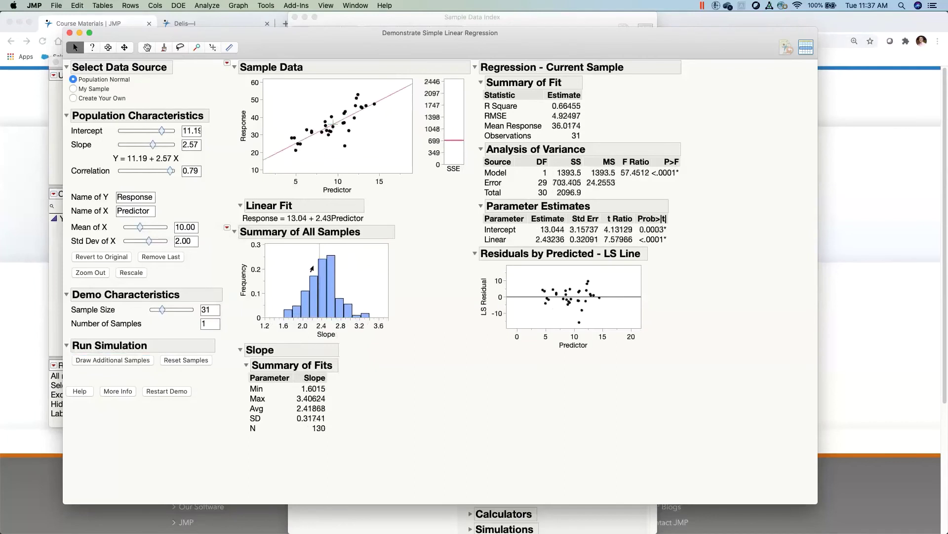
# Change Summary of All Samples to show R Squares and draw more samples
pyautogui.click(227, 229)
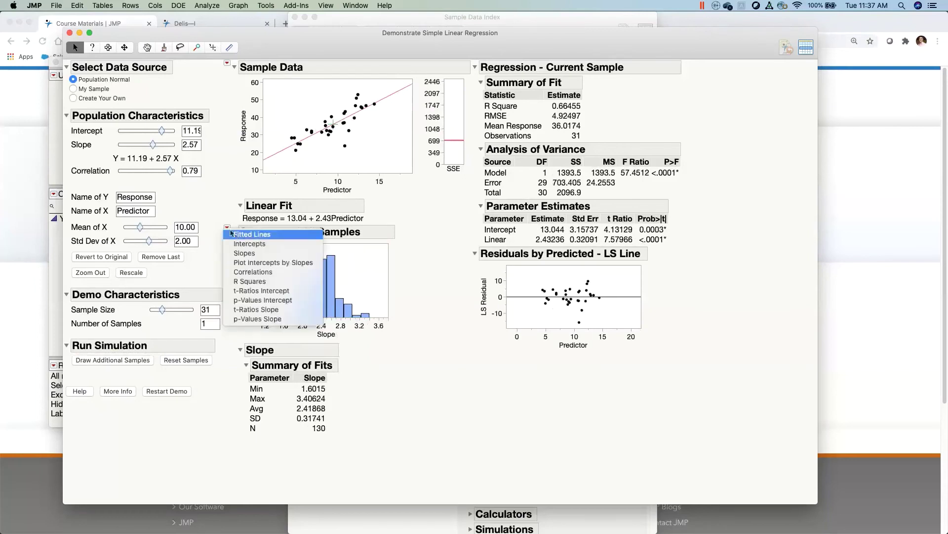
pyautogui.click(276, 281)
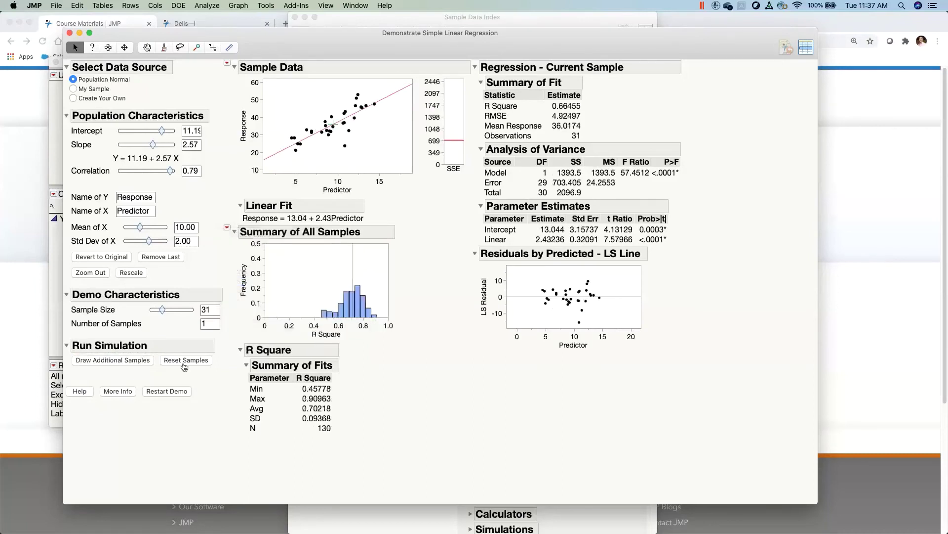
pyautogui.click(118, 360)
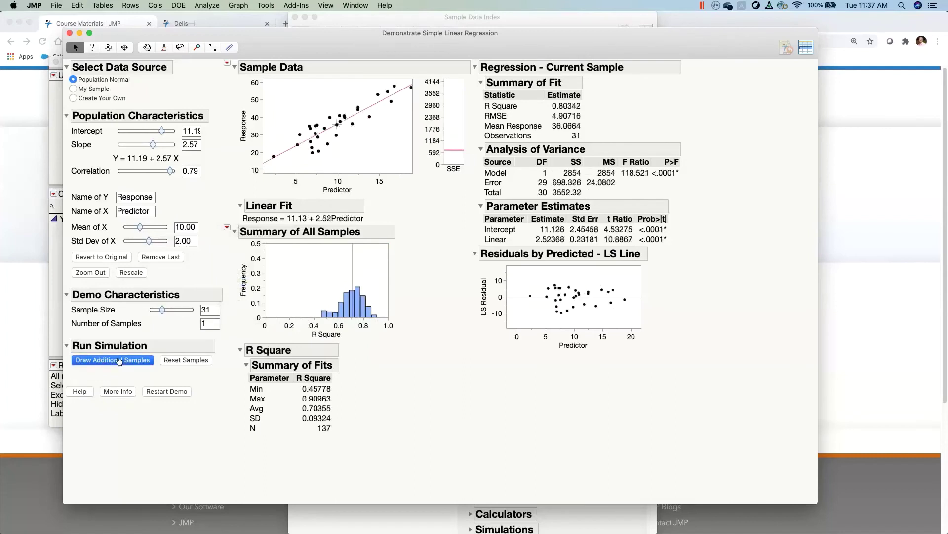
pyautogui.click(119, 360)
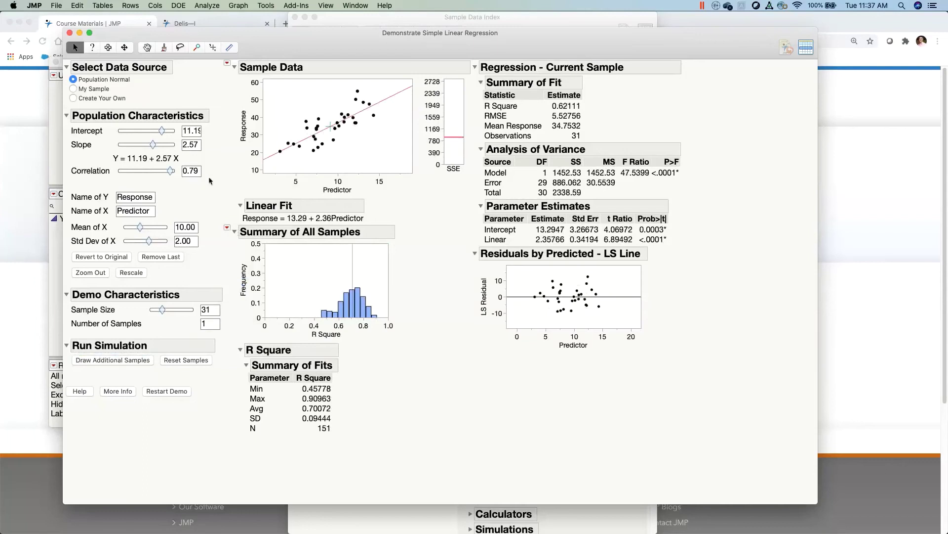
# Change Summary of All Samples to show Correlations and draw further samples
pyautogui.click(227, 230)
pyautogui.click(271, 275)
pyautogui.moveTo(234, 325)
pyautogui.mouseDown()
pyautogui.moveTo(244, 321)
pyautogui.moveTo(206, 321)
pyautogui.moveTo(197, 337)
pyautogui.mouseUp()
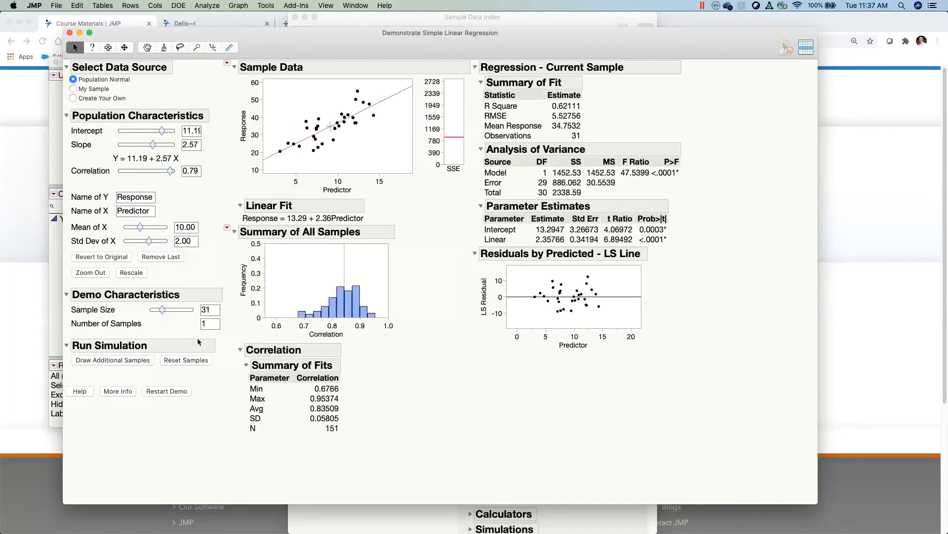
pyautogui.click(112, 360)
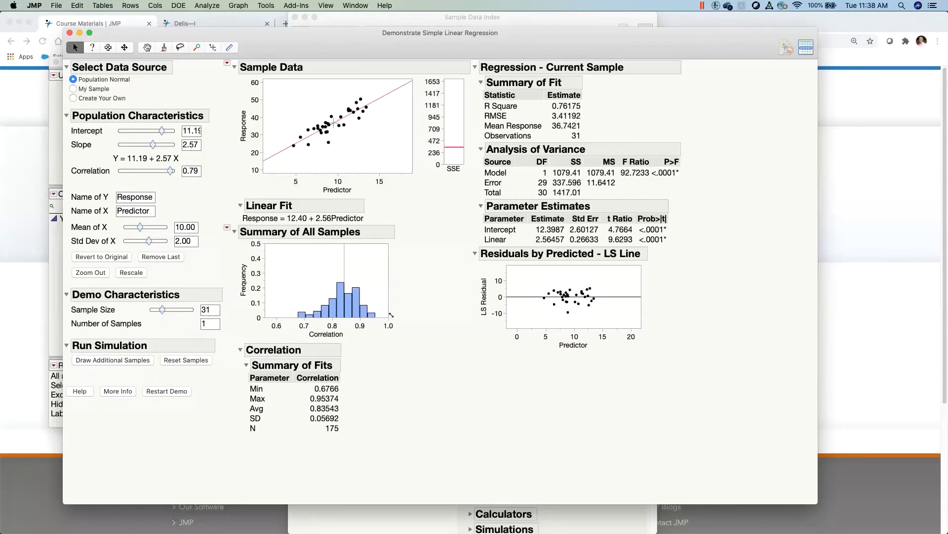
pyautogui.click(117, 360)
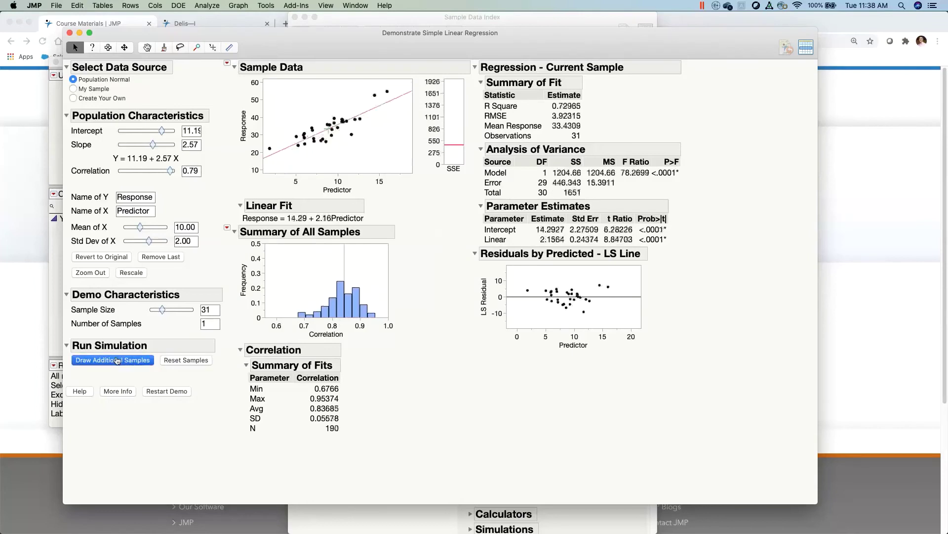
pyautogui.click(117, 360)
pyautogui.click(117, 360)
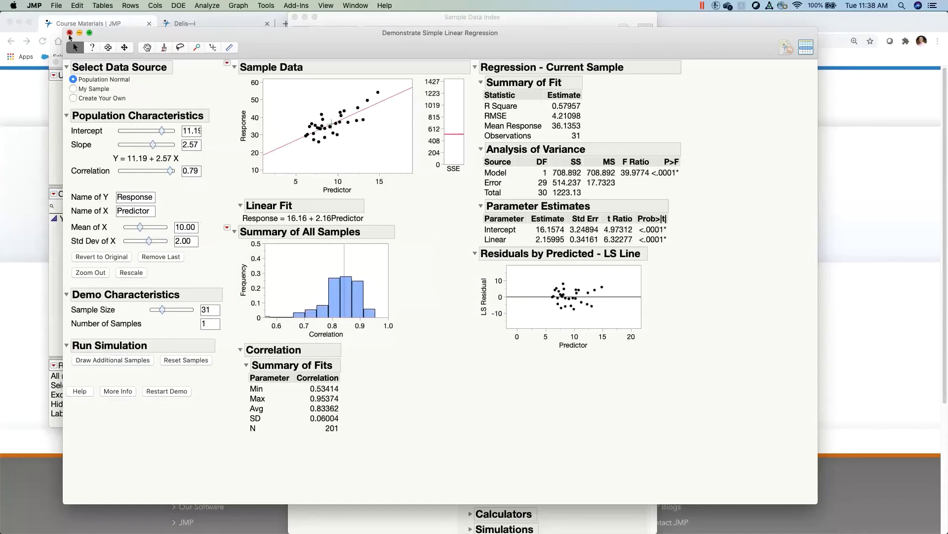
# Close the regression demonstration and open the Sampling Distribution of Sample Proportion module from the Sample Data Index
pyautogui.click(70, 33)
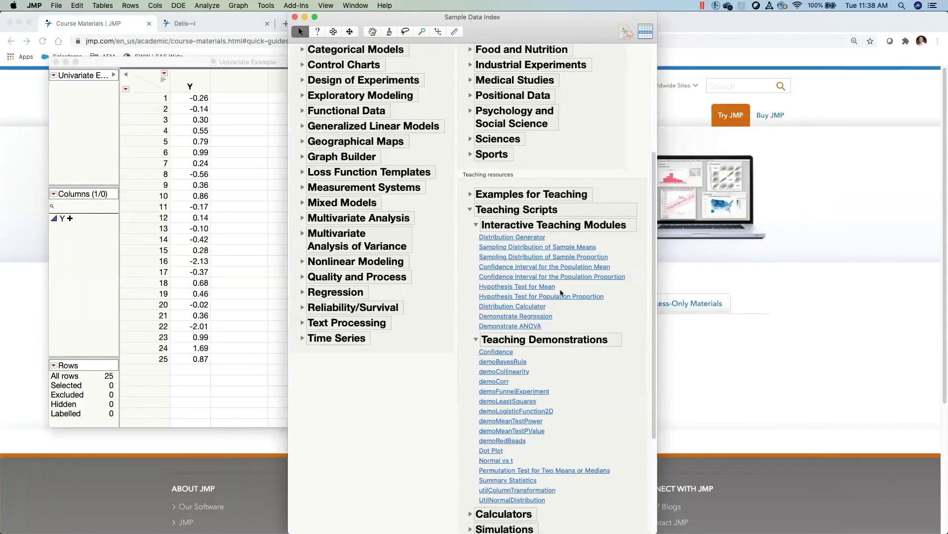
pyautogui.moveTo(559, 30); pyautogui.dragTo(512, 31)
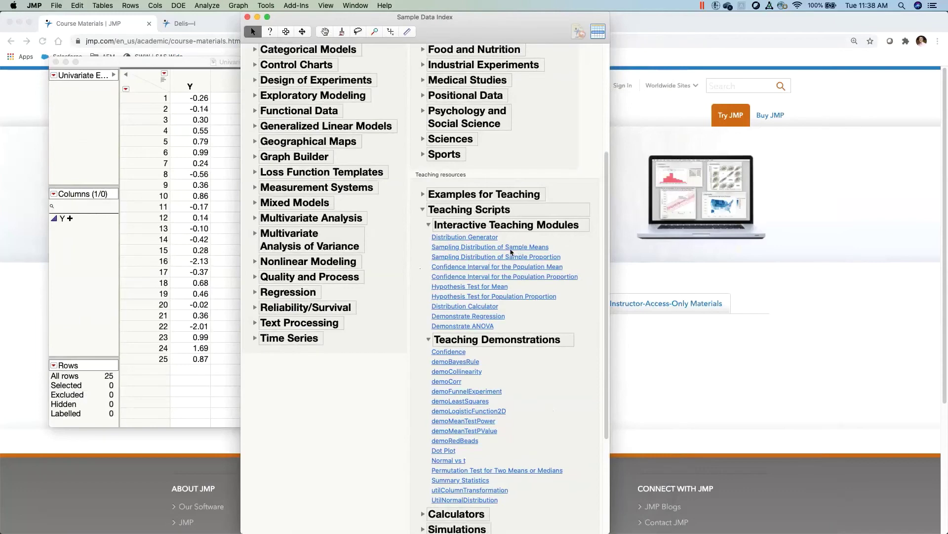
pyautogui.click(510, 261)
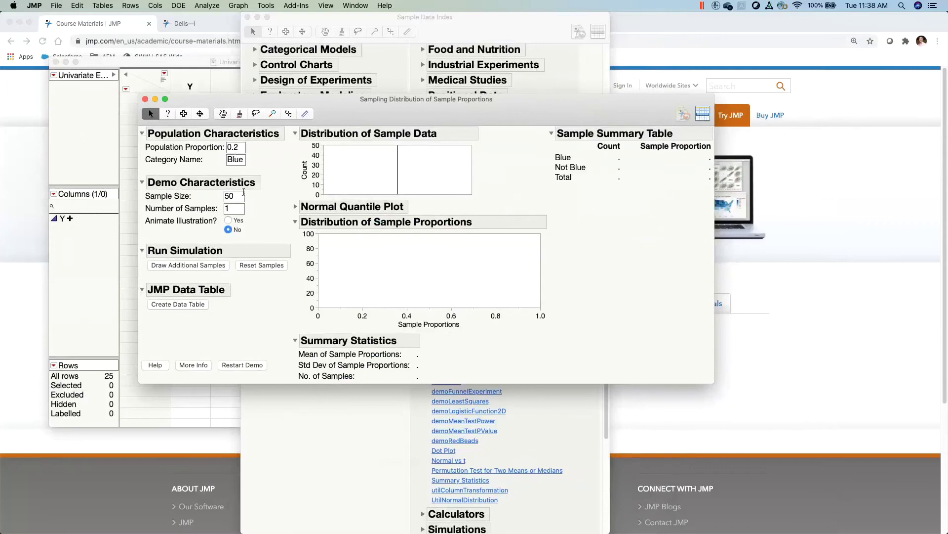
# Draw seven samples of size 50 from the population with proportion 0.2 for category Blue
pyautogui.click(207, 267)
pyautogui.click(206, 266)
pyautogui.click(206, 267)
pyautogui.click(206, 267)
pyautogui.click(207, 267)
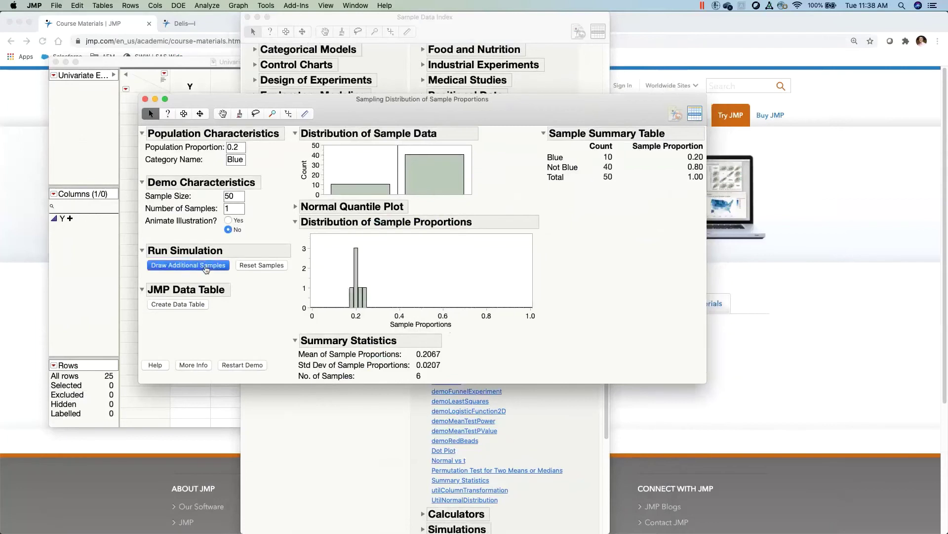
pyautogui.click(206, 267)
pyautogui.click(207, 266)
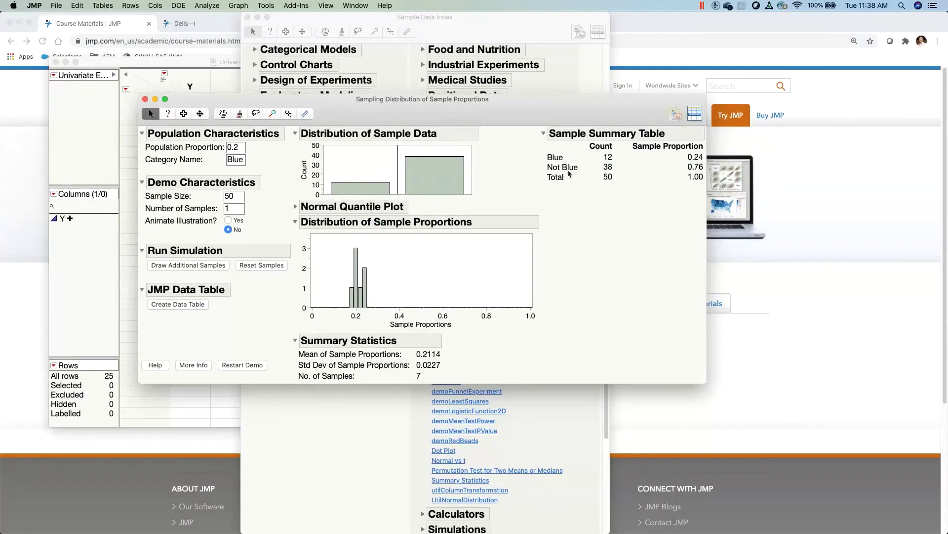
# Rename the population category to A
pyautogui.doubleClick(241, 160)
pyautogui.click(240, 160)
pyautogui.doubleClick(240, 160)
pyautogui.click(232, 159)
pyautogui.write('A')
pyautogui.press('Return')
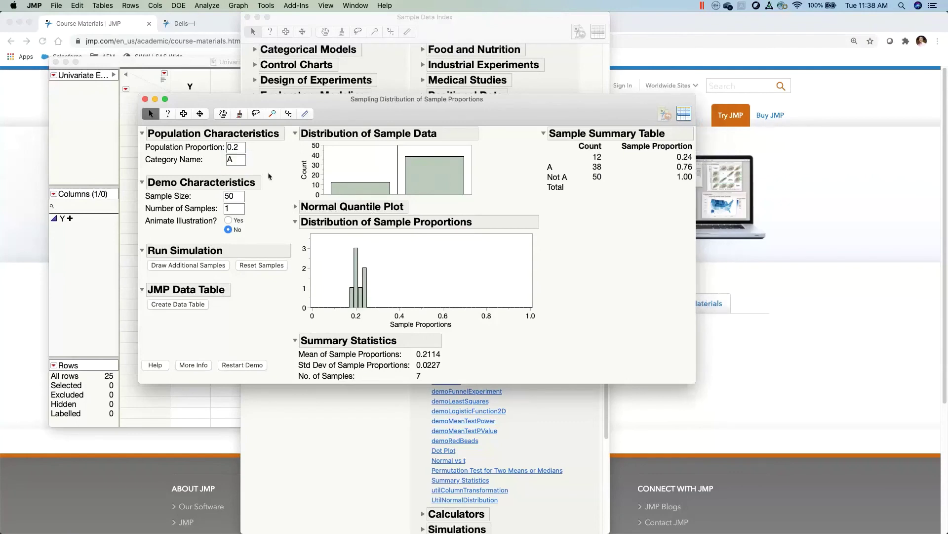
# Draw additional samples until 100 are collected and rescale the Sample Proportions axis to span about 0 to 0.4
pyautogui.click(187, 266)
pyautogui.click(186, 267)
pyautogui.click(187, 267)
pyautogui.click(186, 268)
pyautogui.click(186, 268)
pyautogui.click(186, 268)
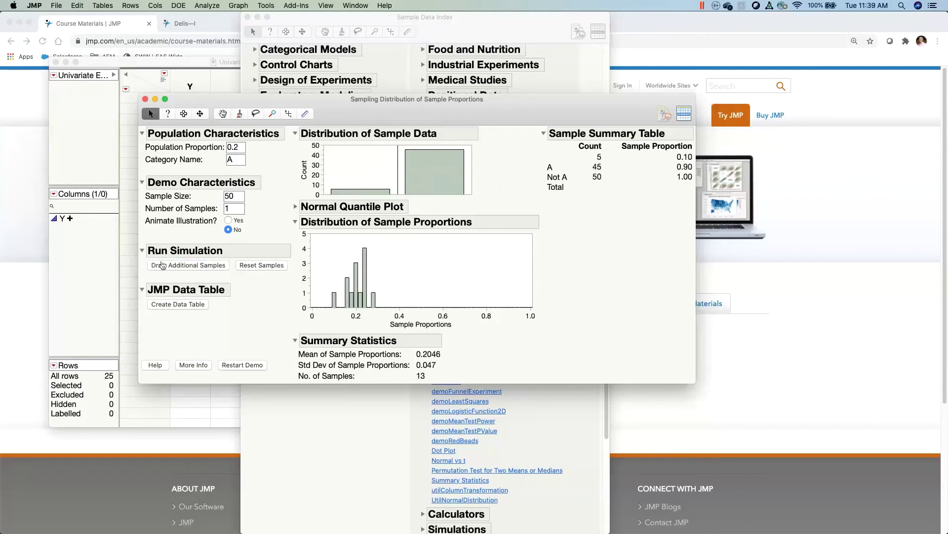
pyautogui.click(198, 265)
pyautogui.click(198, 265)
pyautogui.click(198, 265)
pyautogui.click(198, 266)
pyautogui.click(198, 265)
pyautogui.click(198, 265)
pyautogui.click(198, 265)
pyautogui.click(198, 265)
pyautogui.click(198, 265)
pyautogui.click(198, 265)
pyautogui.click(198, 265)
pyautogui.click(198, 265)
pyautogui.click(199, 265)
pyautogui.click(198, 265)
pyautogui.click(198, 266)
pyautogui.click(198, 266)
pyautogui.click(198, 265)
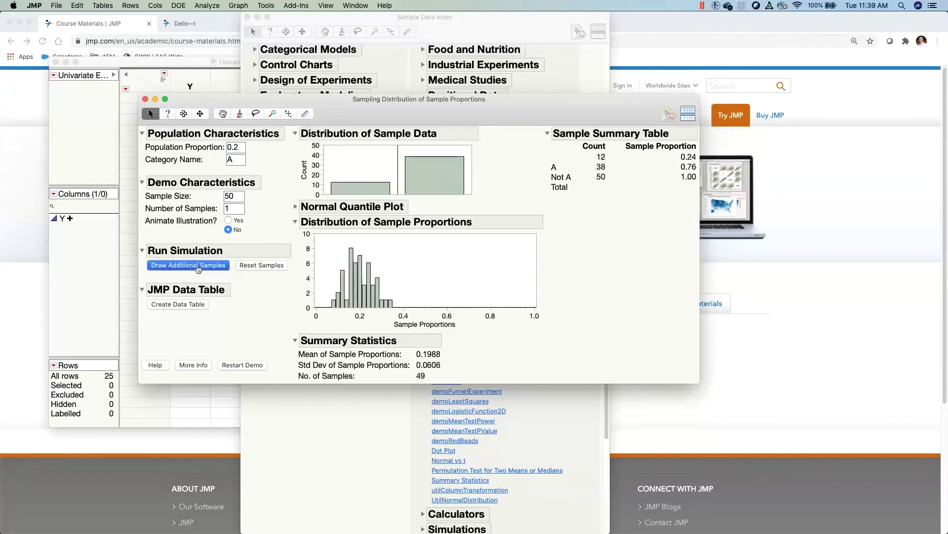
pyautogui.click(198, 266)
pyautogui.click(198, 266)
pyautogui.click(198, 265)
pyautogui.click(198, 265)
pyautogui.click(198, 265)
pyautogui.click(198, 265)
pyautogui.click(198, 265)
pyautogui.click(198, 265)
pyautogui.click(198, 267)
pyautogui.click(198, 267)
pyautogui.click(198, 266)
pyautogui.click(198, 267)
pyautogui.click(198, 266)
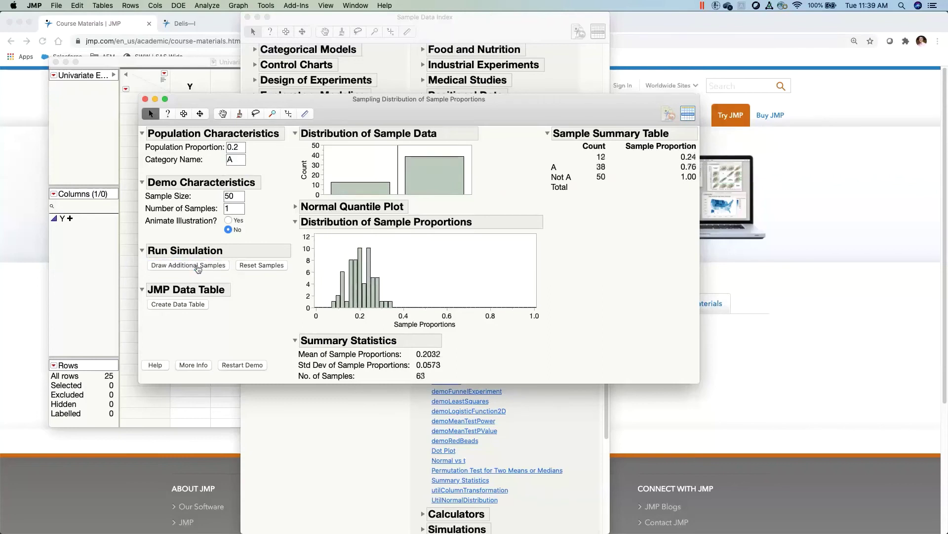
pyautogui.click(198, 266)
pyautogui.click(198, 266)
pyautogui.click(198, 267)
pyautogui.click(198, 267)
pyautogui.click(198, 266)
pyautogui.click(198, 267)
pyautogui.click(198, 266)
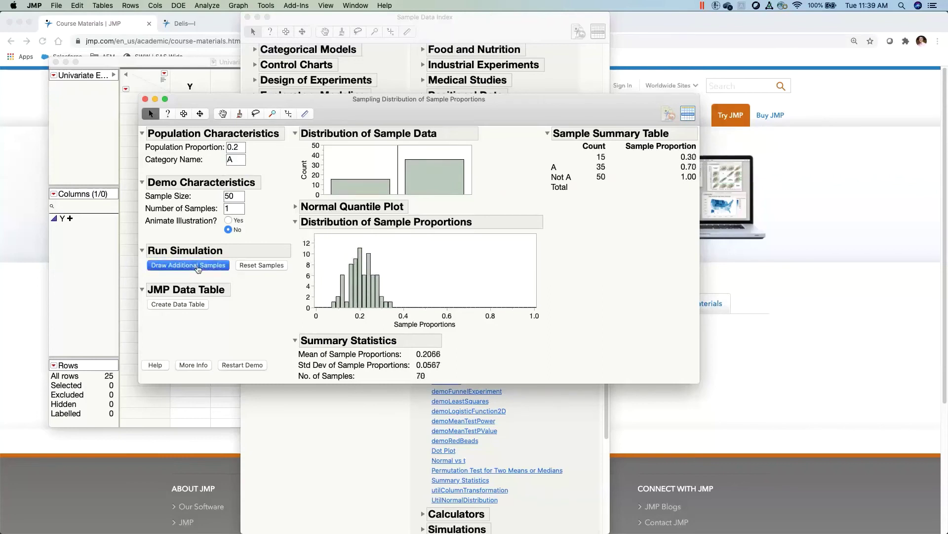
pyautogui.click(198, 267)
pyautogui.click(199, 267)
pyautogui.click(199, 267)
pyautogui.click(199, 267)
pyautogui.click(198, 266)
pyautogui.click(198, 267)
pyautogui.click(198, 267)
pyautogui.click(199, 267)
pyautogui.click(198, 267)
pyautogui.click(198, 267)
pyautogui.click(198, 267)
pyautogui.click(198, 267)
pyautogui.click(198, 267)
pyautogui.click(198, 267)
pyautogui.click(198, 267)
pyautogui.click(198, 267)
pyautogui.click(198, 267)
pyautogui.click(198, 266)
pyautogui.click(198, 266)
pyautogui.click(198, 267)
pyautogui.click(198, 267)
pyautogui.click(198, 267)
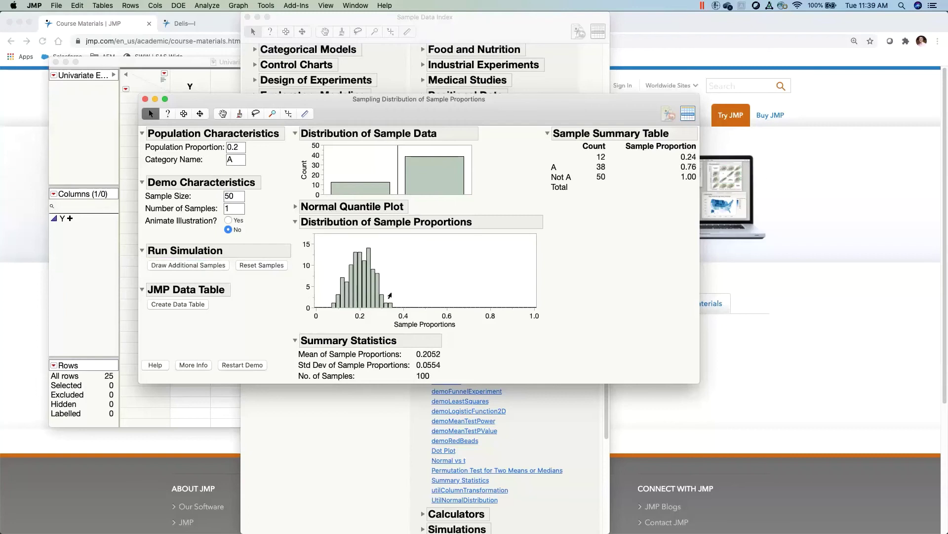
pyautogui.moveTo(519, 314); pyautogui.dragTo(647, 305)
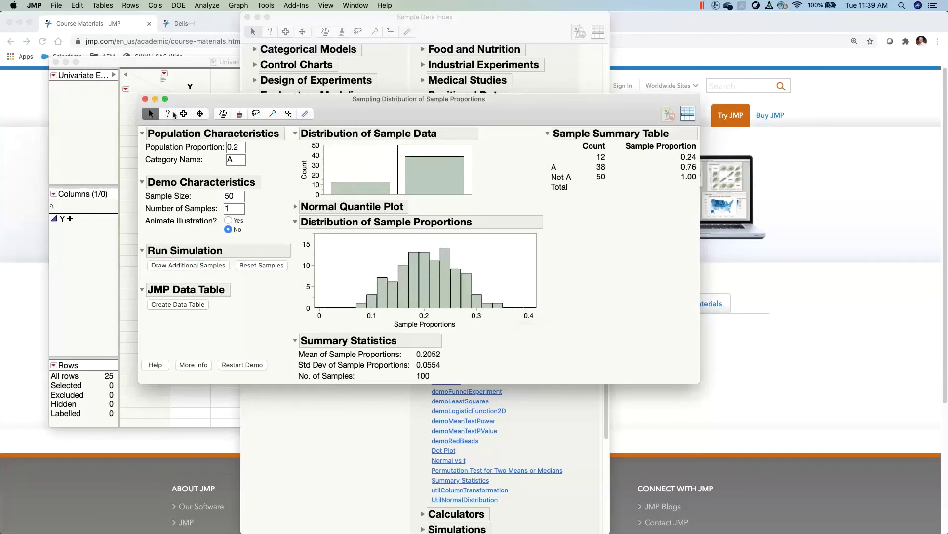
# Close the proportions demo, open the Confidence Interval for the Population Mean module, and reposition and enlarge its window
pyautogui.click(145, 98)
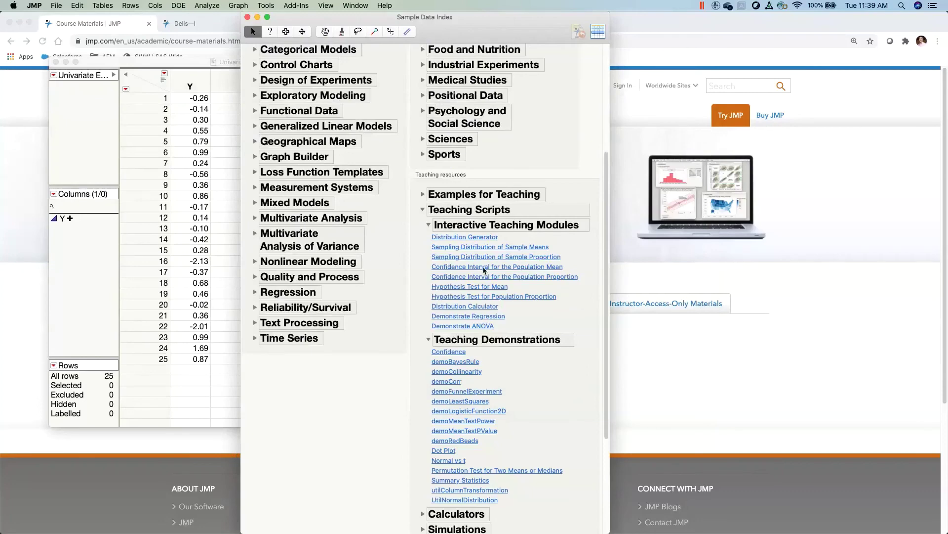
pyautogui.click(484, 267)
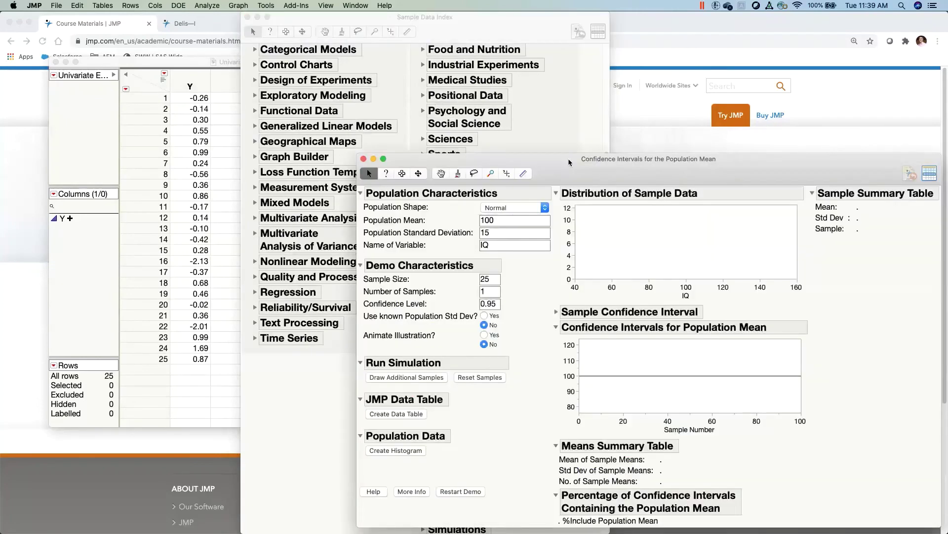
pyautogui.moveTo(568, 162); pyautogui.dragTo(218, 38)
pyautogui.moveTo(592, 403); pyautogui.dragTo(947, 501)
pyautogui.moveTo(355, 51); pyautogui.dragTo(375, 63)
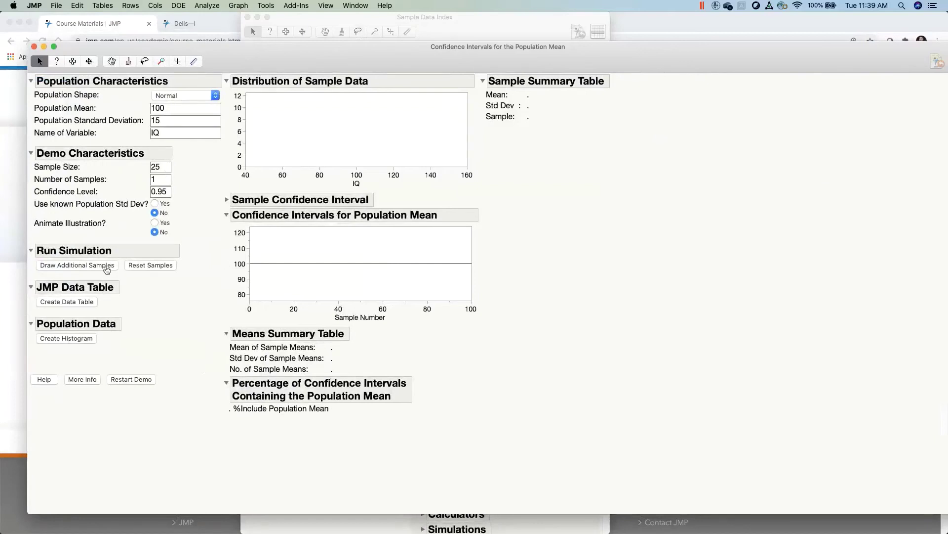
# Draw one sample of size 25 from the Normal IQ population with mean 100 and standard deviation 15
pyautogui.click(107, 268)
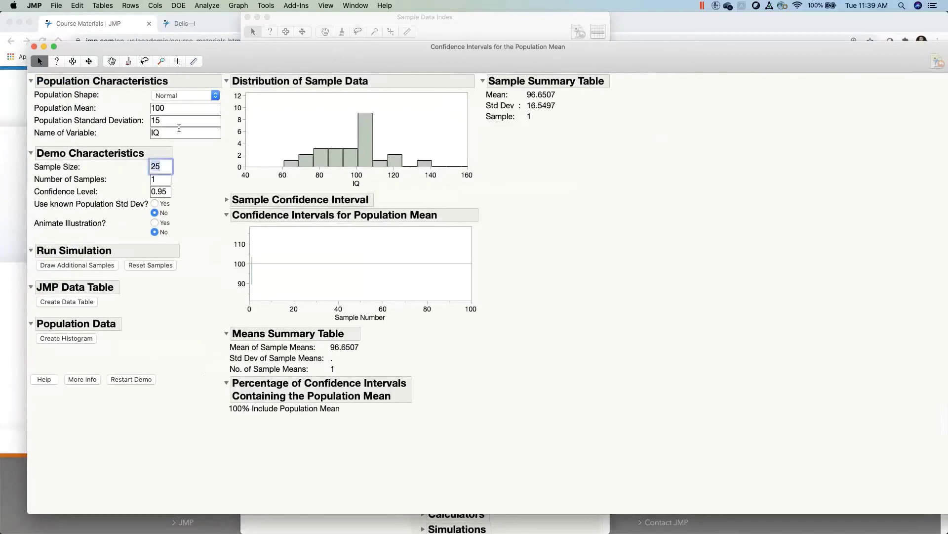
pyautogui.click(177, 110)
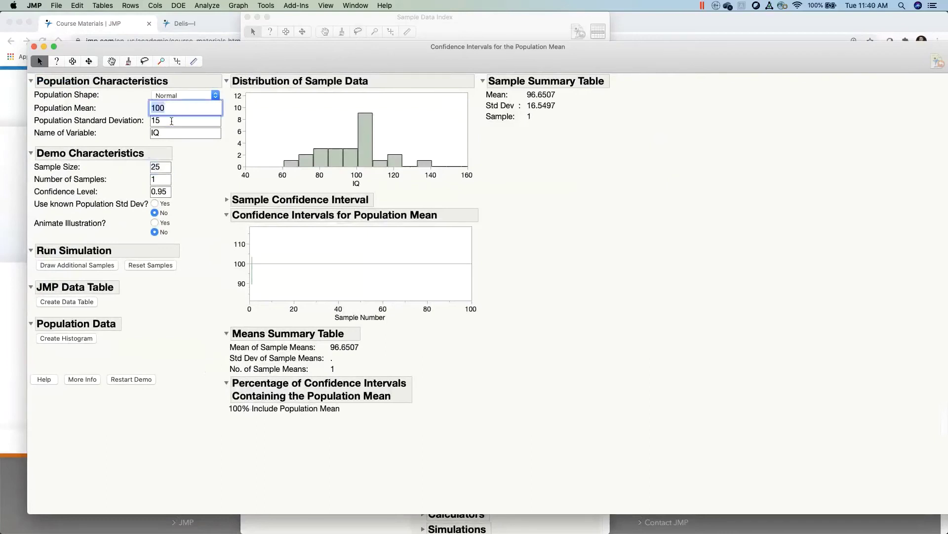
pyautogui.press('Tab')
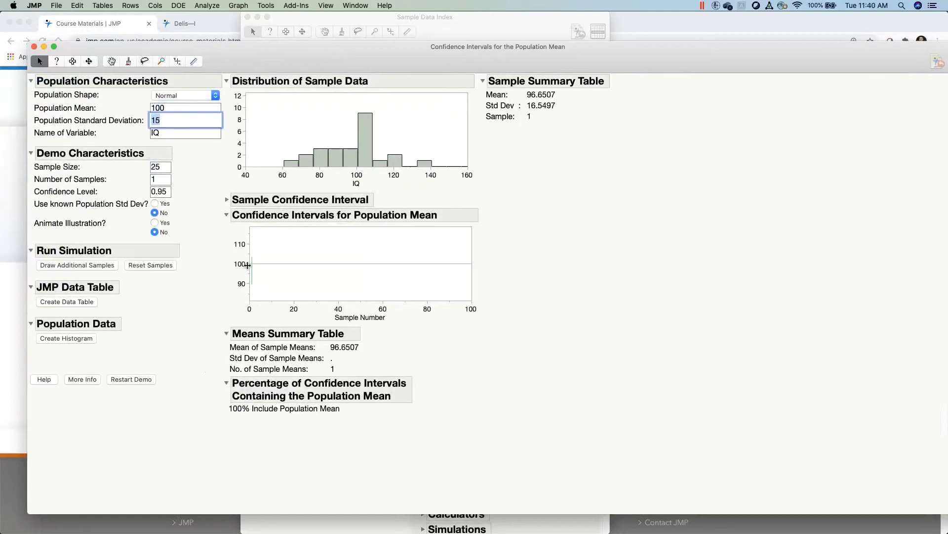
pyautogui.moveTo(250, 239); pyautogui.dragTo(223, 250)
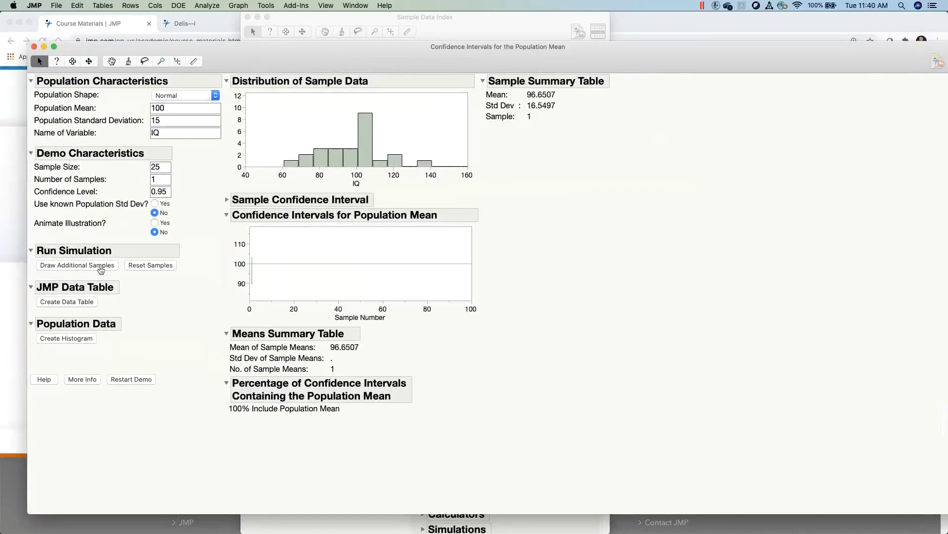
# Draw additional samples one at a time at the 0.95 confidence level until 91 are collected
pyautogui.click(101, 267)
pyautogui.click(100, 267)
pyautogui.click(101, 267)
pyautogui.click(100, 267)
pyautogui.click(100, 267)
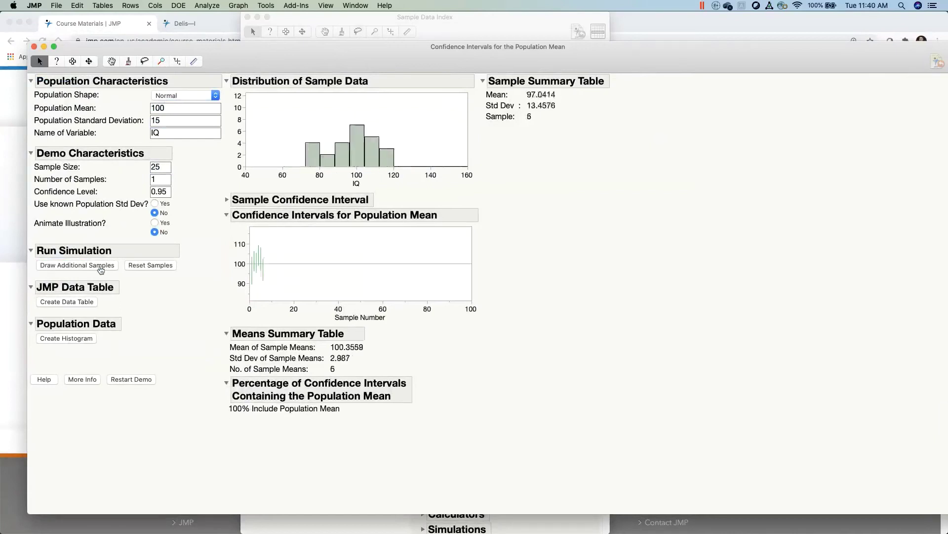
pyautogui.click(100, 267)
pyautogui.click(101, 267)
pyautogui.click(101, 267)
pyautogui.click(100, 267)
pyautogui.click(101, 267)
pyautogui.click(100, 268)
pyautogui.click(100, 267)
pyautogui.click(100, 267)
pyautogui.click(100, 268)
pyautogui.click(100, 267)
pyautogui.click(100, 268)
pyautogui.click(100, 267)
pyautogui.click(100, 268)
pyautogui.click(100, 267)
pyautogui.click(101, 267)
pyautogui.click(100, 267)
pyautogui.click(100, 267)
pyautogui.click(100, 267)
pyautogui.click(100, 268)
pyautogui.click(100, 267)
pyautogui.click(100, 268)
pyautogui.click(100, 268)
pyautogui.click(101, 267)
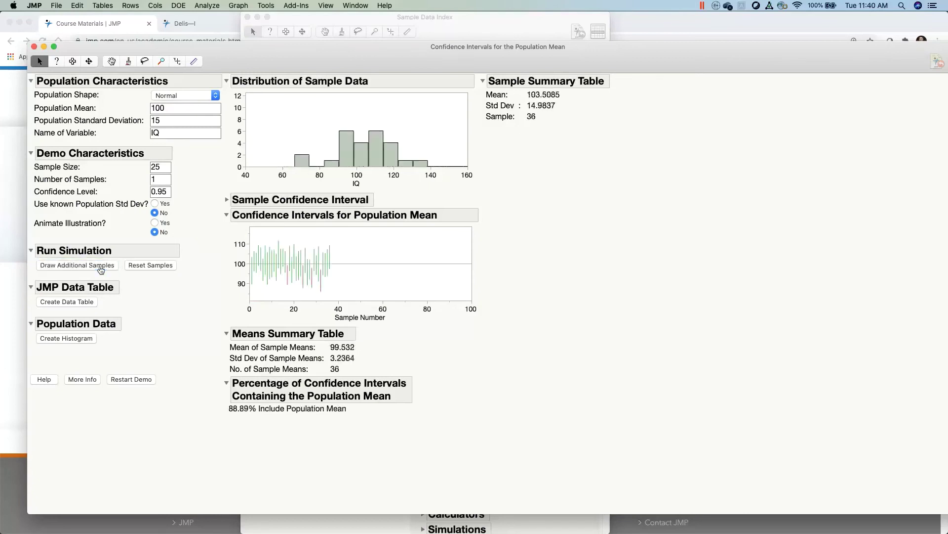
pyautogui.click(101, 267)
pyautogui.click(101, 268)
pyautogui.click(101, 267)
pyautogui.click(101, 267)
pyautogui.click(101, 267)
pyautogui.click(101, 267)
pyautogui.click(101, 267)
pyautogui.click(101, 268)
pyautogui.click(100, 267)
pyautogui.click(101, 267)
pyautogui.click(101, 268)
pyautogui.click(101, 268)
pyautogui.click(101, 267)
pyautogui.click(101, 267)
pyautogui.click(100, 267)
pyautogui.click(100, 267)
pyautogui.click(100, 267)
pyautogui.click(101, 267)
pyautogui.click(101, 267)
pyautogui.click(100, 267)
pyautogui.click(100, 268)
pyautogui.click(101, 267)
pyautogui.click(101, 267)
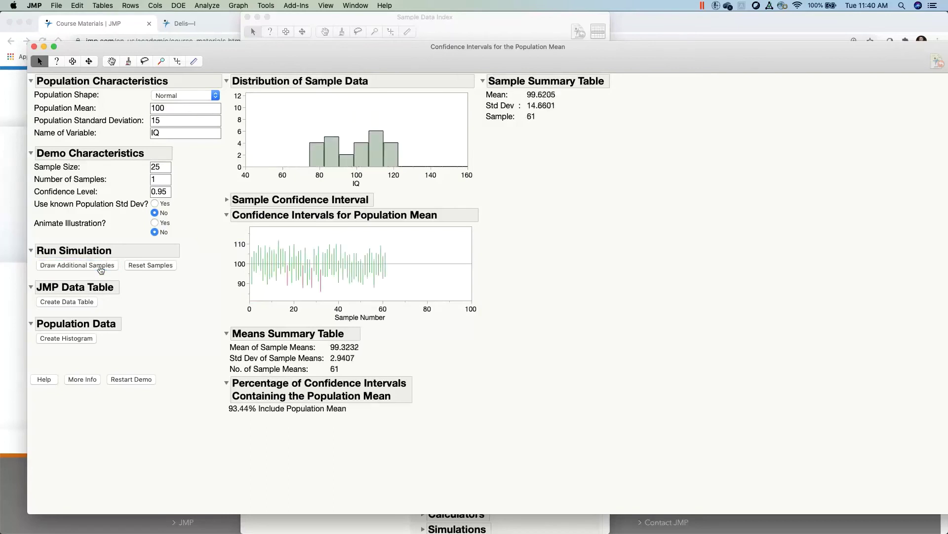
pyautogui.click(100, 267)
pyautogui.click(101, 267)
pyautogui.click(101, 268)
pyautogui.click(101, 267)
pyautogui.click(100, 267)
pyautogui.click(100, 267)
pyautogui.click(101, 267)
pyautogui.click(101, 268)
pyautogui.click(101, 267)
pyautogui.click(100, 268)
pyautogui.click(101, 267)
pyautogui.click(101, 267)
pyautogui.click(101, 267)
pyautogui.click(101, 268)
pyautogui.click(101, 267)
pyautogui.click(101, 267)
pyautogui.click(101, 267)
pyautogui.click(101, 267)
pyautogui.click(101, 267)
pyautogui.click(101, 268)
pyautogui.click(101, 268)
pyautogui.click(101, 267)
pyautogui.click(101, 267)
pyautogui.click(101, 267)
pyautogui.click(101, 267)
pyautogui.click(101, 267)
pyautogui.click(101, 268)
pyautogui.click(101, 267)
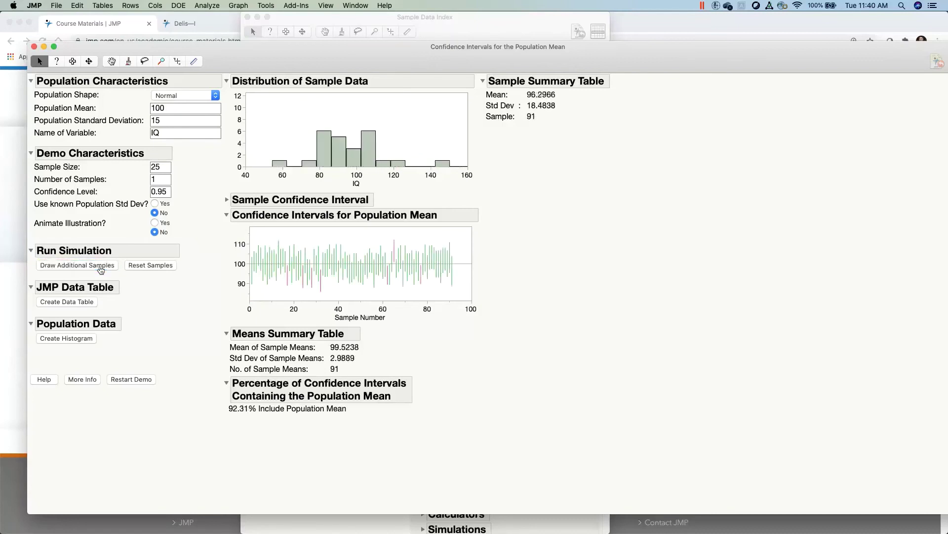
# Set the number of samples per draw to 20 and draw repeatedly until 431 samples are collected
pyautogui.click(161, 180)
pyautogui.write('20')
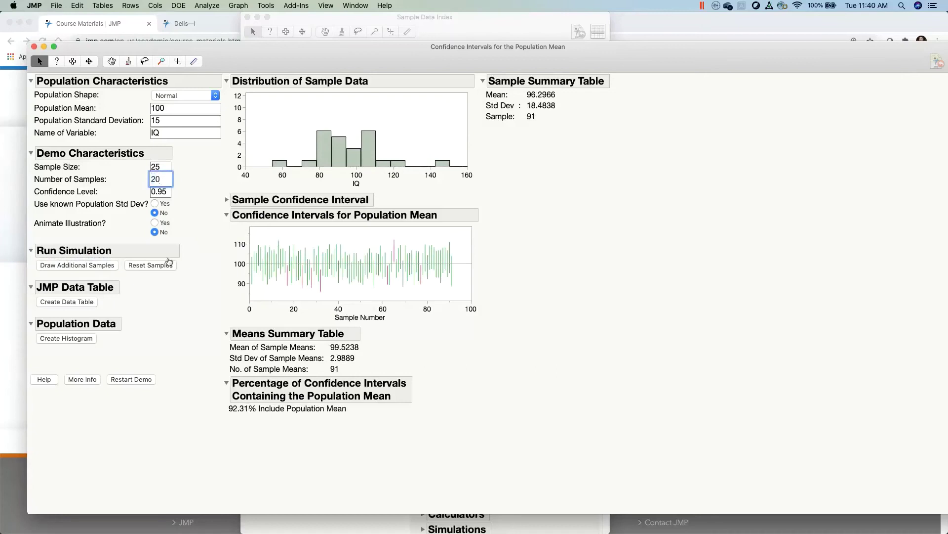
pyautogui.click(96, 266)
pyautogui.click(96, 266)
pyautogui.click(96, 265)
pyautogui.click(95, 266)
pyautogui.click(96, 266)
pyautogui.click(96, 265)
pyautogui.click(96, 266)
pyautogui.click(96, 266)
pyautogui.click(95, 265)
pyautogui.click(96, 266)
pyautogui.click(96, 266)
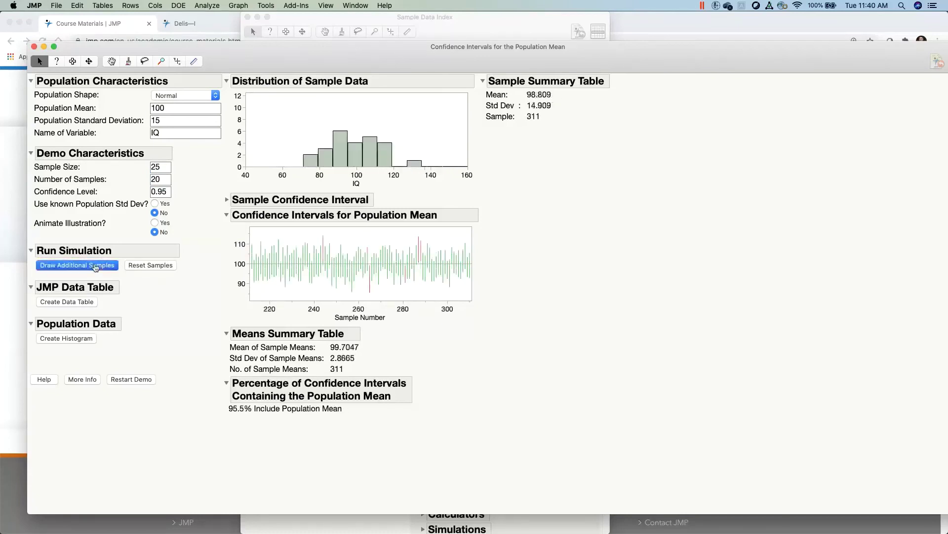
pyautogui.click(95, 266)
pyautogui.click(96, 266)
pyautogui.click(96, 266)
pyautogui.click(96, 266)
pyautogui.click(96, 266)
pyautogui.click(96, 266)
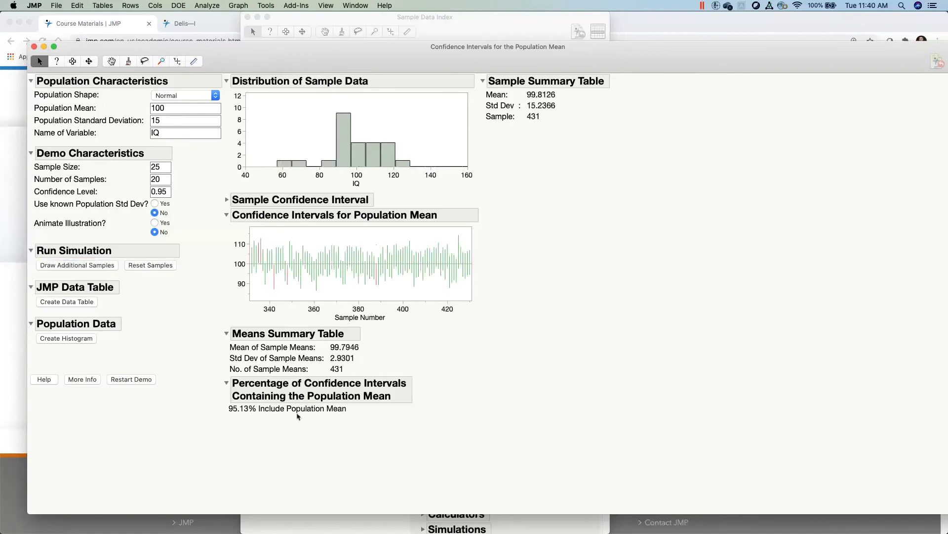
# Restart the confidence interval demo, then reposition and enlarge its window
pyautogui.moveTo(212, 382)
pyautogui.mouseDown()
pyautogui.moveTo(221, 421)
pyautogui.moveTo(377, 435)
pyautogui.moveTo(281, 359)
pyautogui.moveTo(211, 388)
pyautogui.mouseUp()
pyautogui.click(170, 191)
pyautogui.click(156, 296)
pyautogui.click(135, 380)
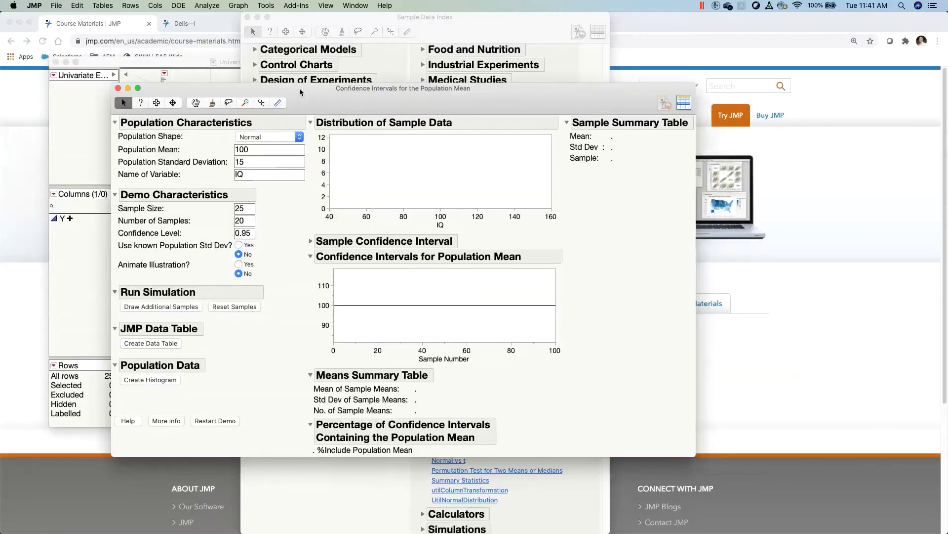
pyautogui.moveTo(635, 409); pyautogui.dragTo(831, 480)
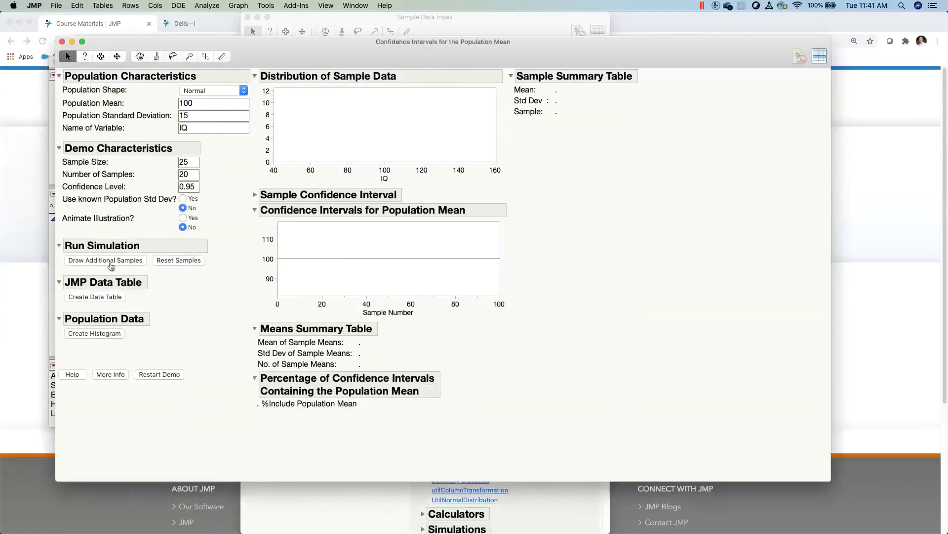
# Set the confidence level to 0.80, reset the samples, and draw batches of 20 until 320 samples are collected
pyautogui.moveTo(189, 187); pyautogui.dragTo(198, 183)
pyautogui.write('80')
pyautogui.click(196, 260)
pyautogui.click(113, 261)
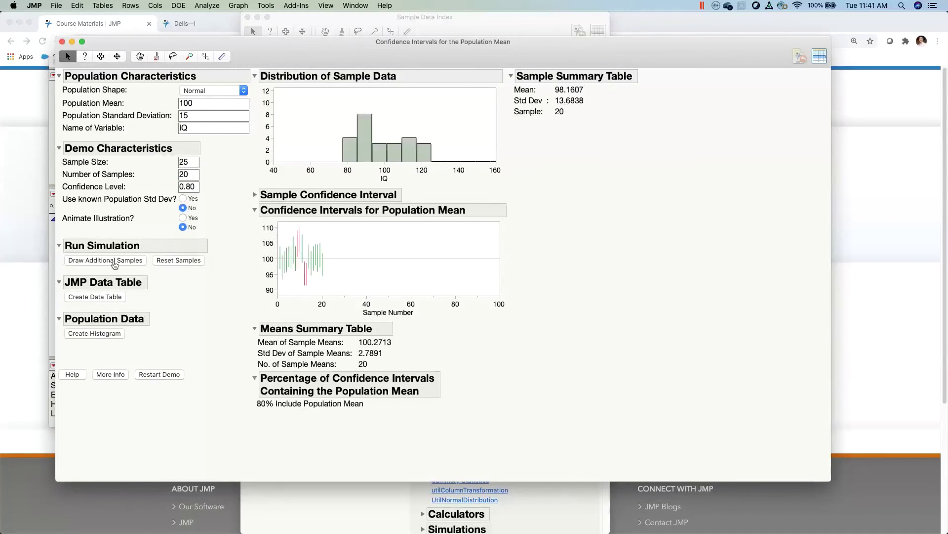
pyautogui.click(114, 263)
pyautogui.click(114, 262)
pyautogui.click(114, 262)
pyautogui.click(114, 262)
pyautogui.click(114, 262)
pyautogui.click(114, 262)
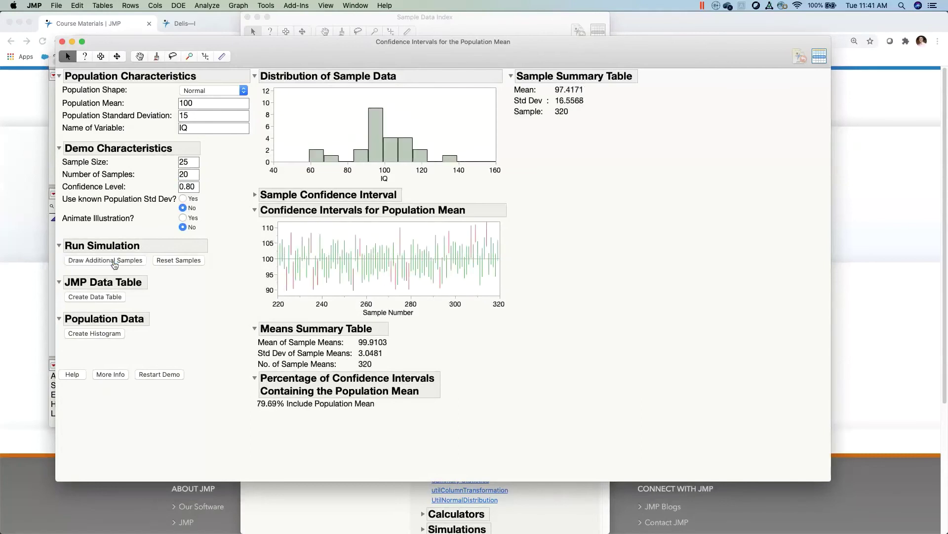
pyautogui.moveTo(233, 385)
pyautogui.mouseDown()
pyautogui.moveTo(257, 430)
pyautogui.moveTo(462, 425)
pyautogui.moveTo(289, 346)
pyautogui.moveTo(232, 393)
pyautogui.mouseUp()
# Reset the samples and set the sample size to 100, with 20 samples per draw
pyautogui.click(178, 260)
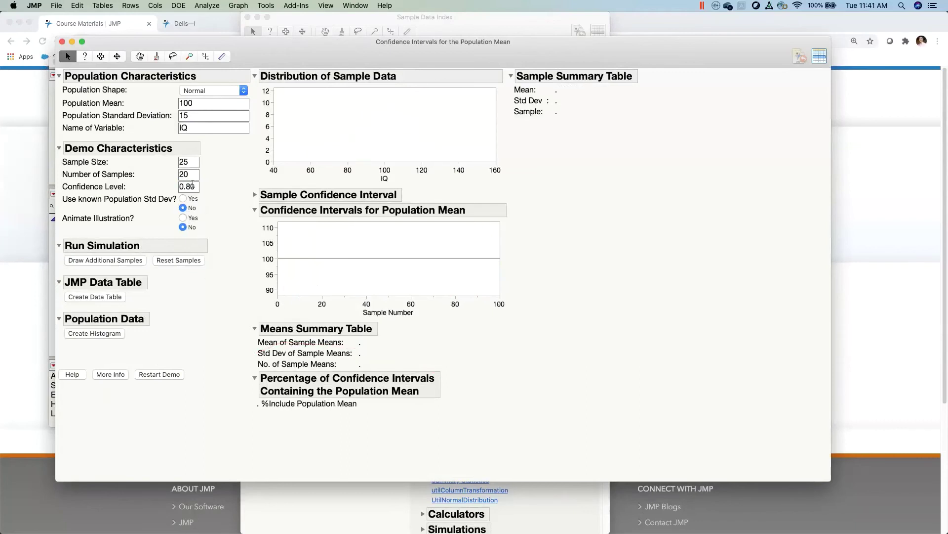
pyautogui.doubleClick(199, 173)
pyautogui.write('100')
pyautogui.click(188, 209)
pyautogui.doubleClick(194, 162)
pyautogui.write('100')
pyautogui.doubleClick(196, 175)
pyautogui.write('20')
pyautogui.click(190, 305)
pyautogui.click(197, 186)
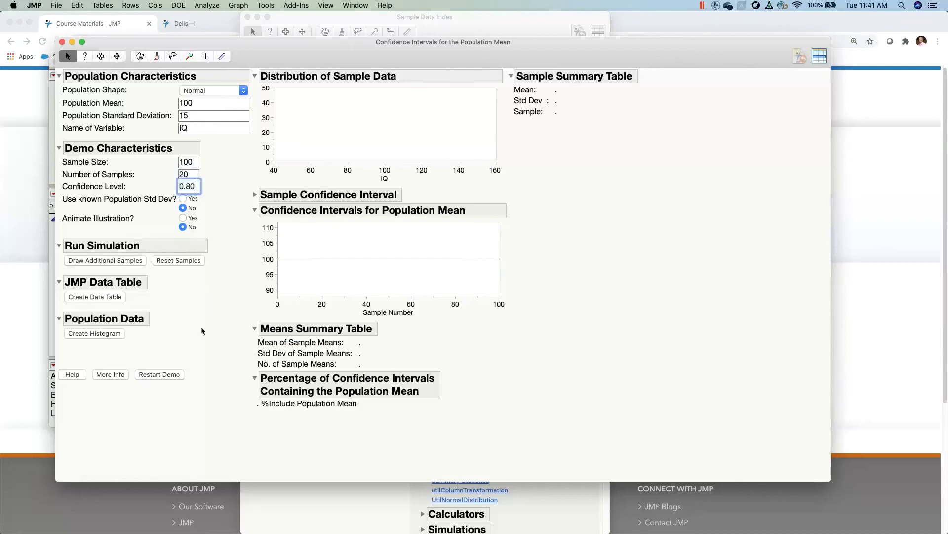
# Draw additional samples of size 100 at the 0.80 confidence level until 780 are collected
pyautogui.click(126, 262)
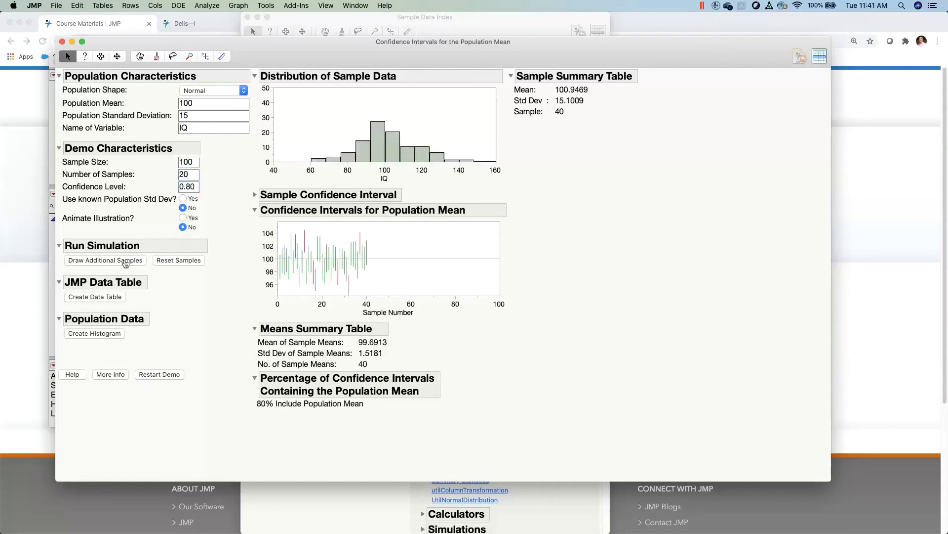
pyautogui.click(126, 260)
pyautogui.click(125, 260)
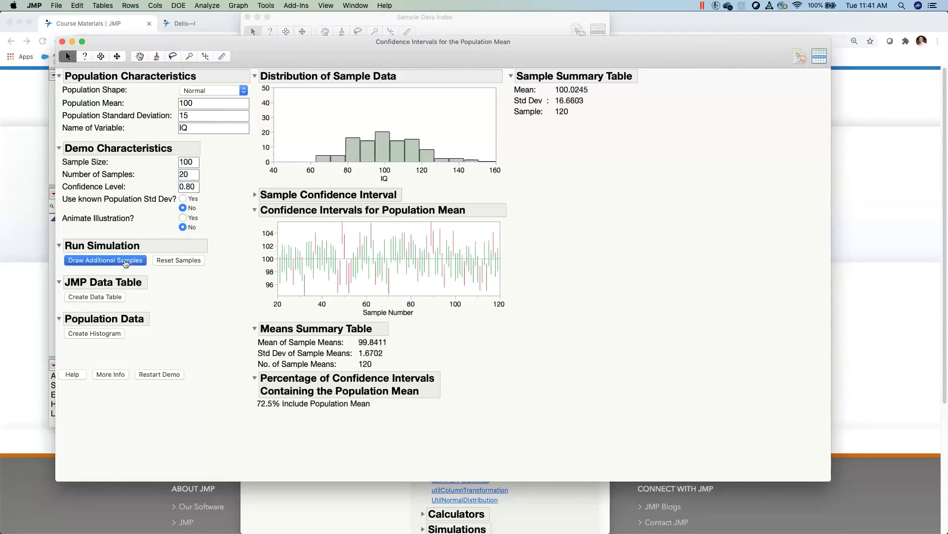
pyautogui.click(125, 262)
pyautogui.click(126, 263)
pyautogui.click(127, 263)
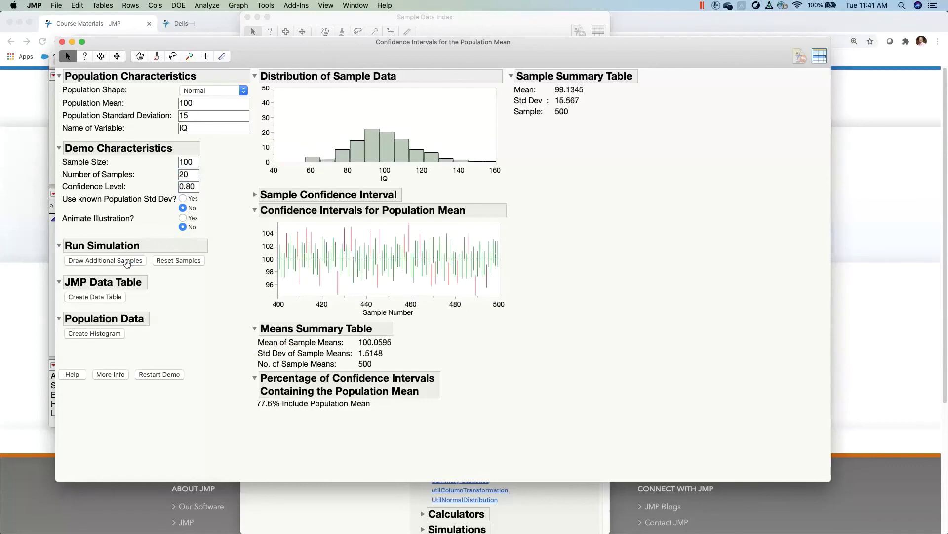
pyautogui.click(127, 264)
pyautogui.click(127, 264)
pyautogui.click(127, 264)
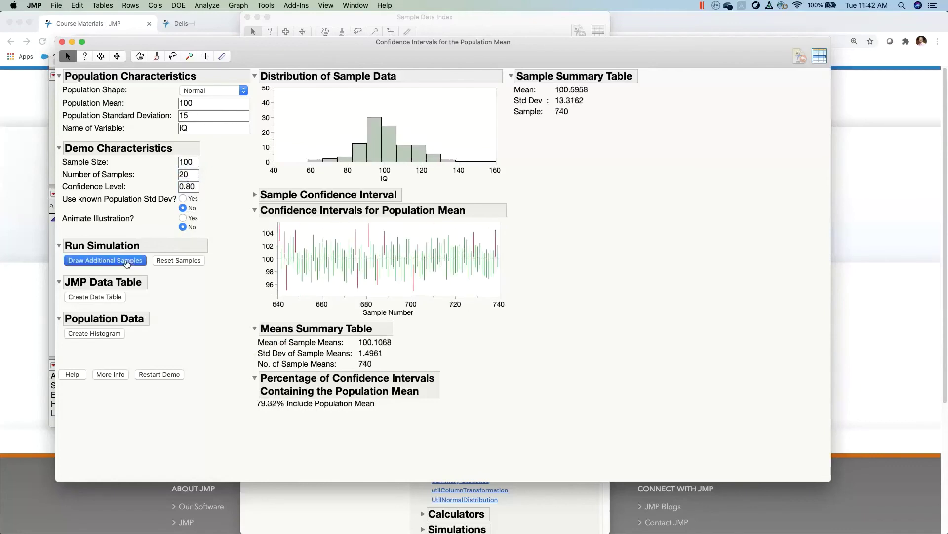
pyautogui.click(127, 264)
pyautogui.moveTo(233, 372)
pyautogui.mouseDown()
pyautogui.moveTo(346, 452)
pyautogui.moveTo(466, 373)
pyautogui.moveTo(274, 352)
pyautogui.moveTo(232, 378)
pyautogui.mouseUp()
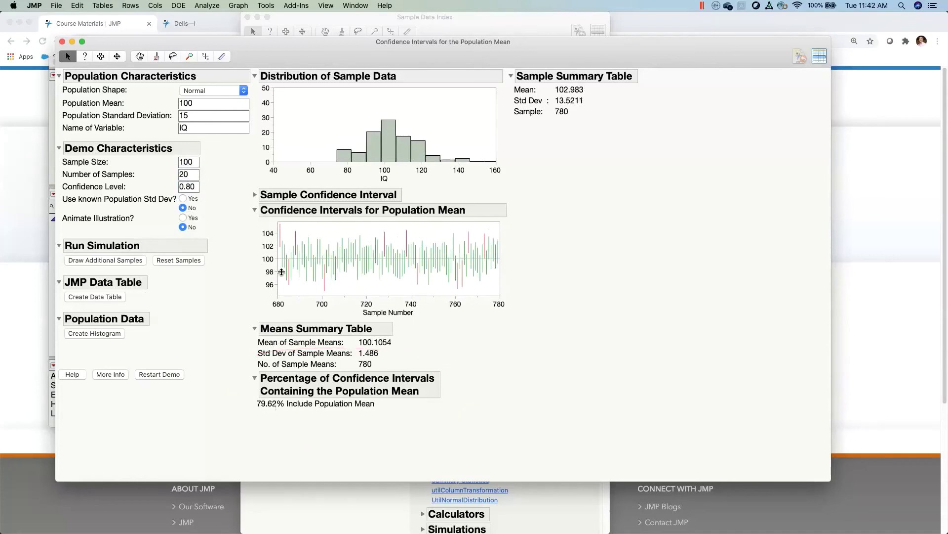
pyautogui.doubleClick(188, 186)
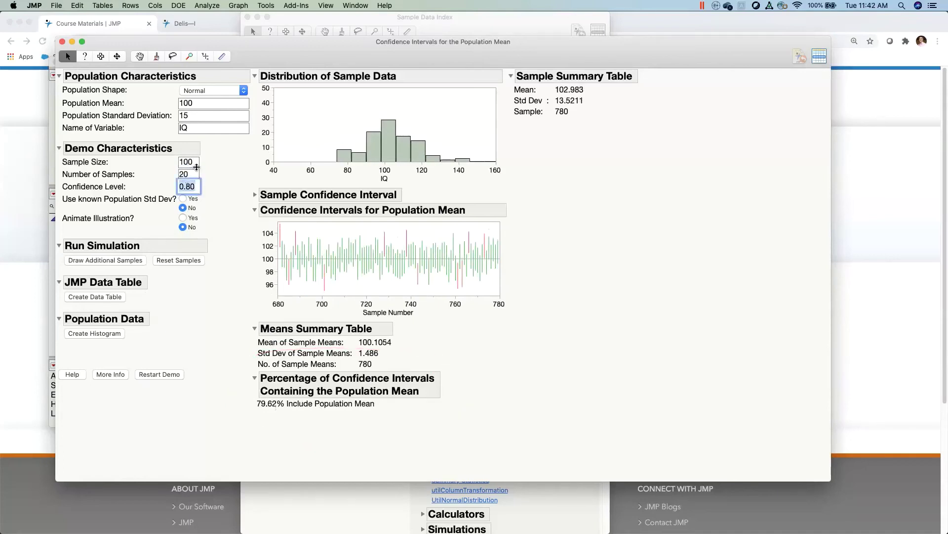
pyautogui.doubleClick(195, 162)
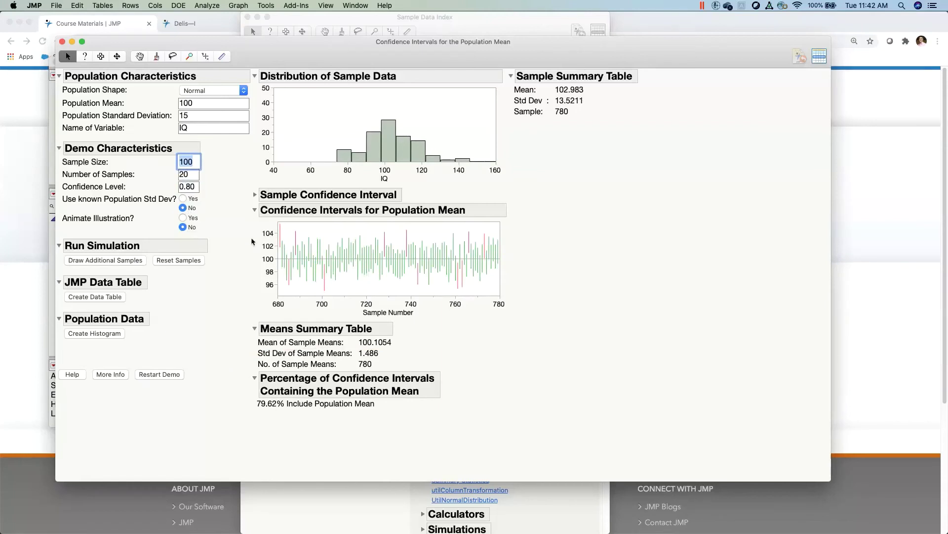
pyautogui.click(192, 188)
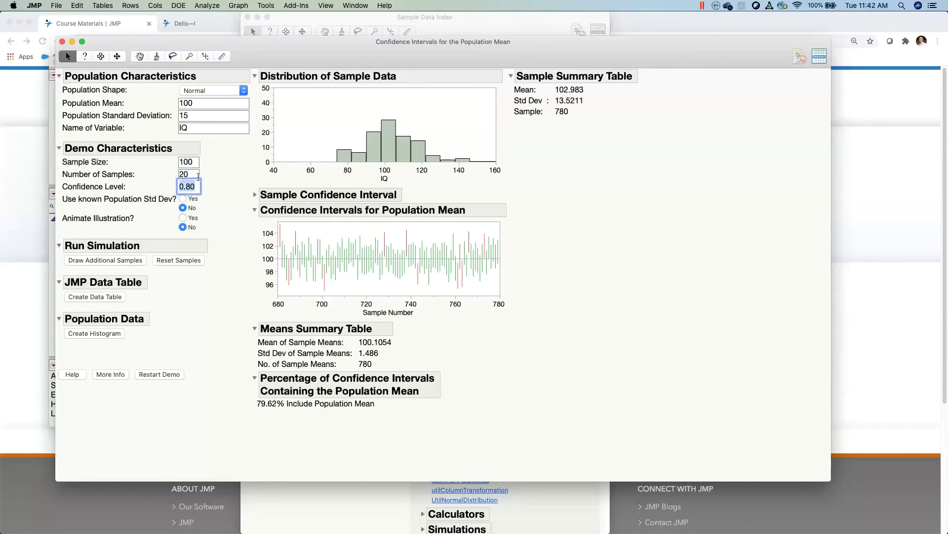
pyautogui.click(195, 163)
pyautogui.click(195, 175)
pyautogui.click(196, 182)
pyautogui.click(197, 103)
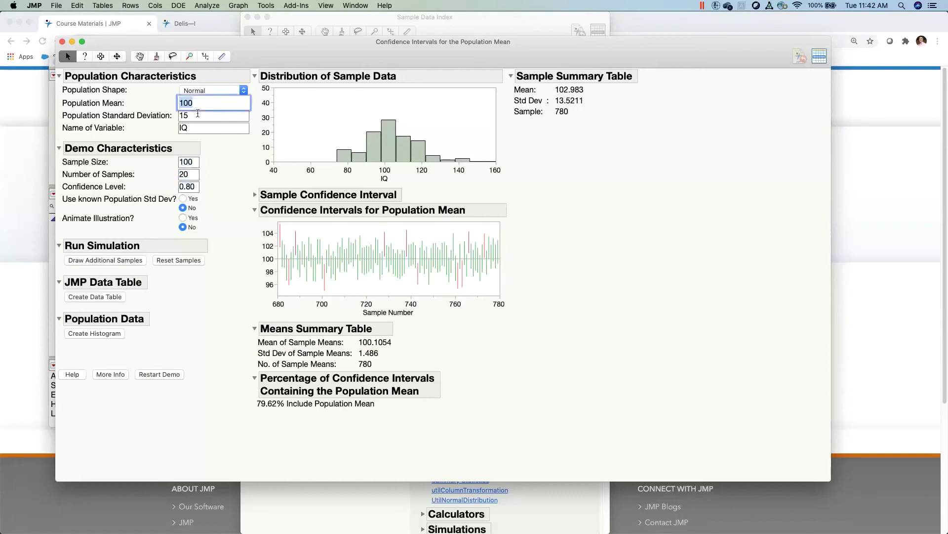
pyautogui.click(198, 114)
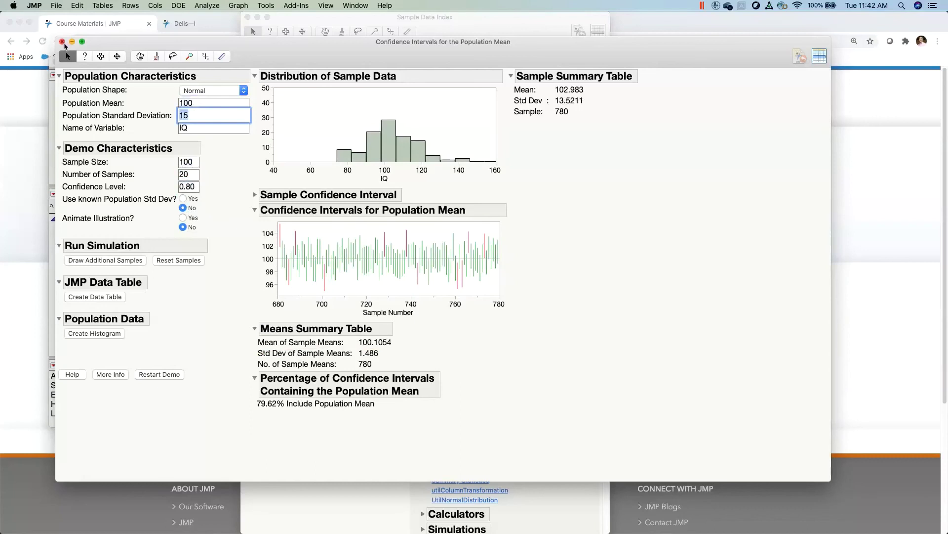
# Close the population mean confidence interval demo and browse the teaching resources in the Sample Data Index
pyautogui.click(63, 42)
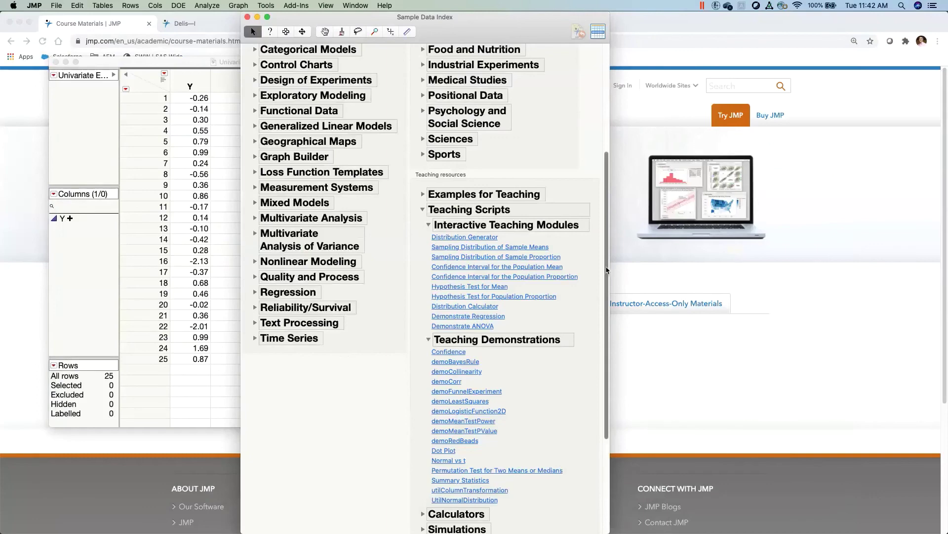
pyautogui.scroll(-3, 588, 267)
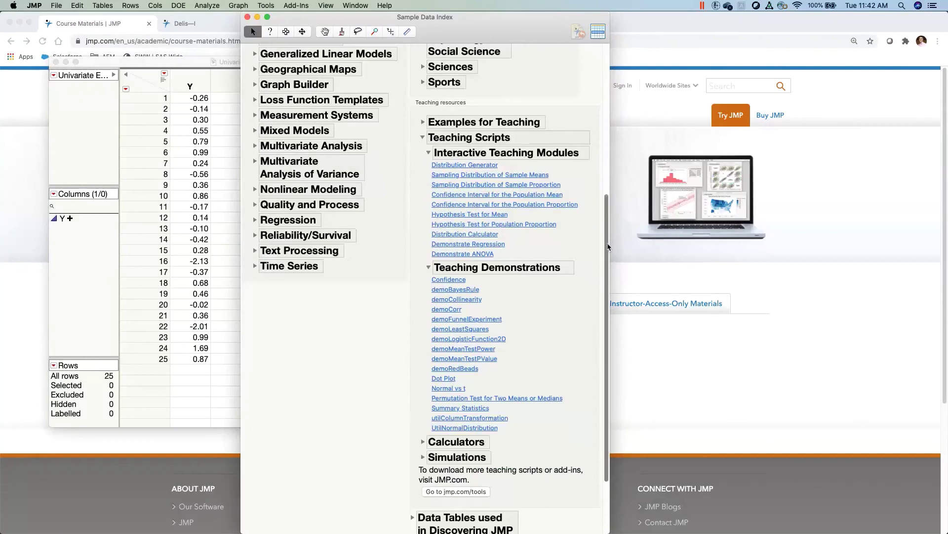
pyautogui.moveTo(609, 247); pyautogui.dragTo(608, 254)
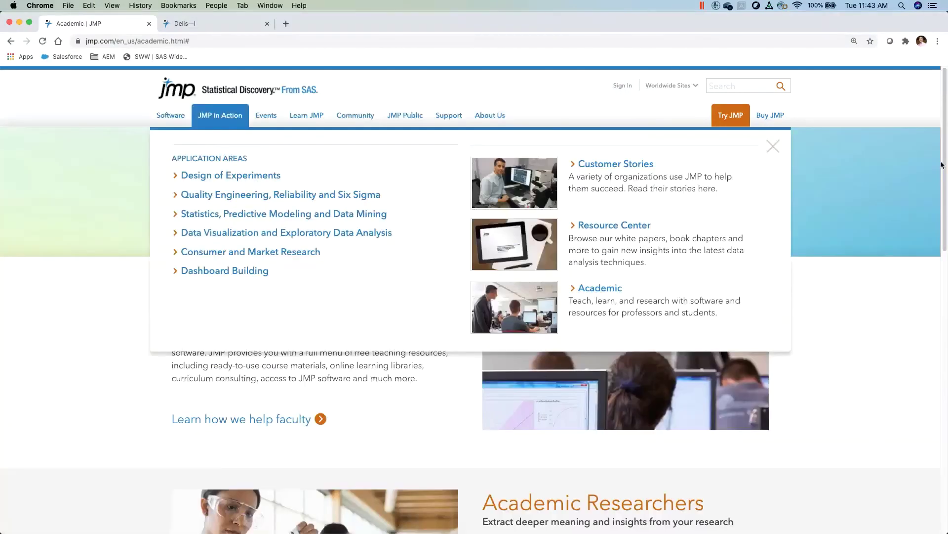
# Switch to Chrome, open the student resources from the JMP Academic page, and go to JMP Basics
pyautogui.scroll(-10, 272, 377)
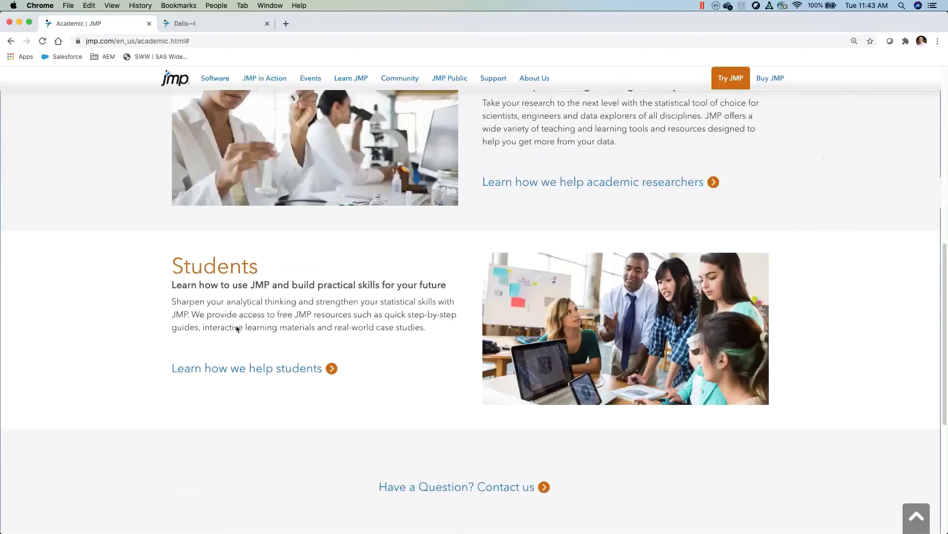
pyautogui.click(254, 369)
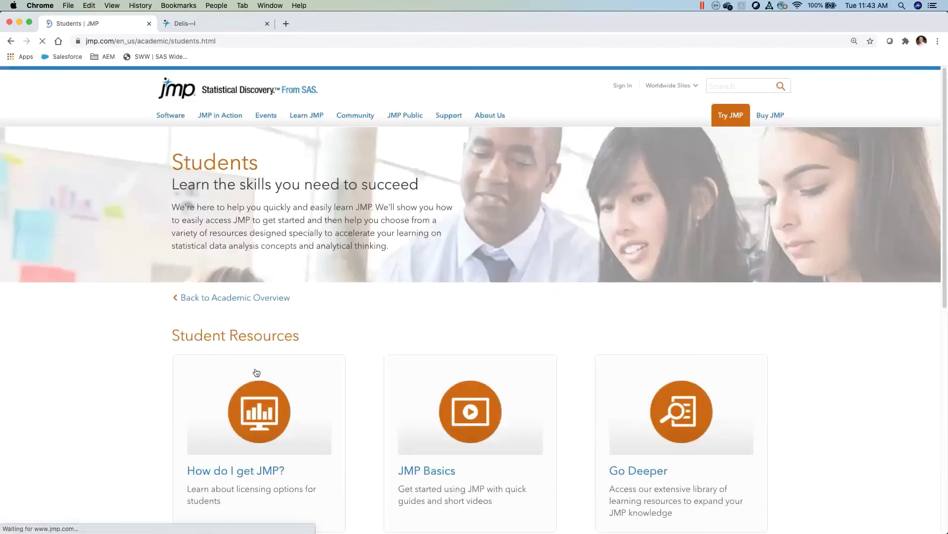
pyautogui.scroll(-5, 945, 111)
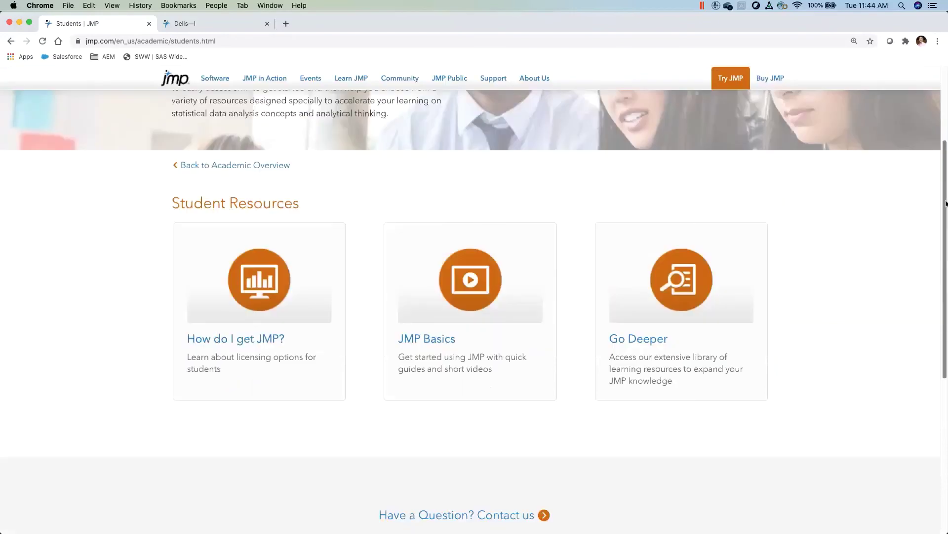
pyautogui.scroll(1, 797, 143)
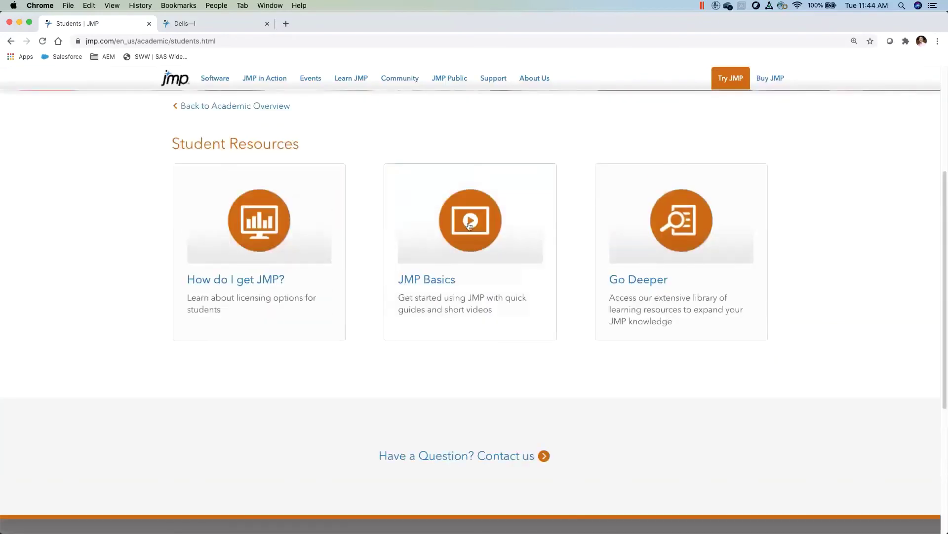
pyautogui.click(465, 281)
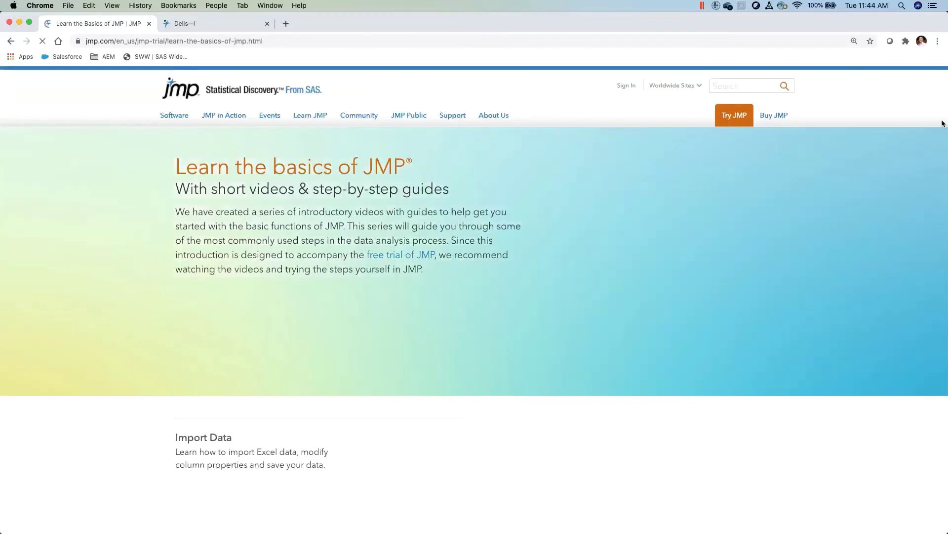
# Look through the video lessons and step-by-step guides on the JMP basics page and return to the student resources page
pyautogui.moveTo(944, 103); pyautogui.dragTo(942, 209)
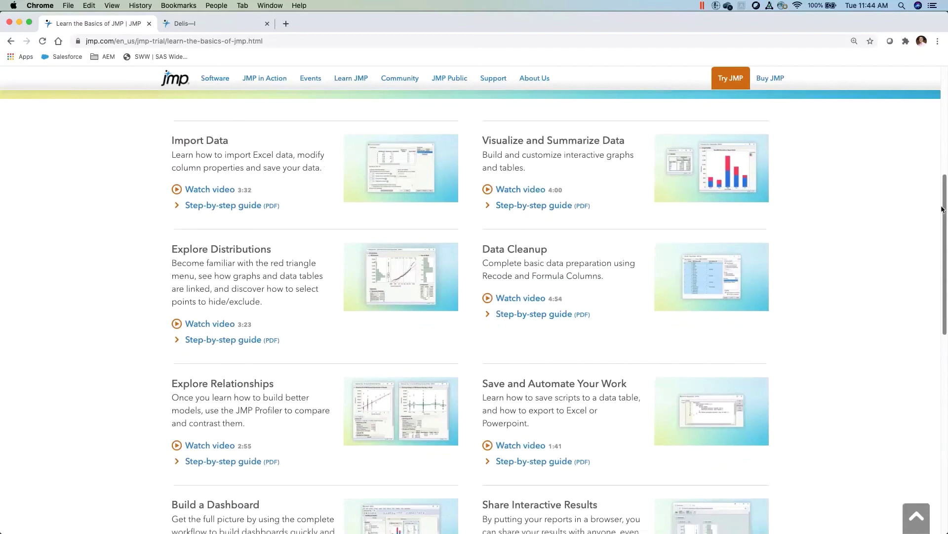
pyautogui.moveTo(942, 209); pyautogui.dragTo(942, 214)
pyautogui.click(641, 286)
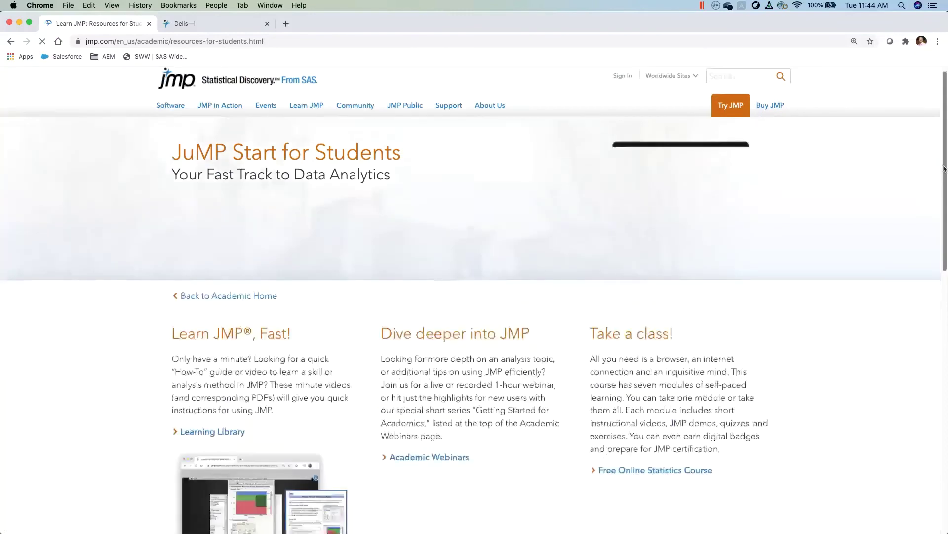
# Open Academic Webinars from the student resources and browse the webinar library's topic lists
pyautogui.scroll(-5, 549, 237)
pyautogui.click(439, 238)
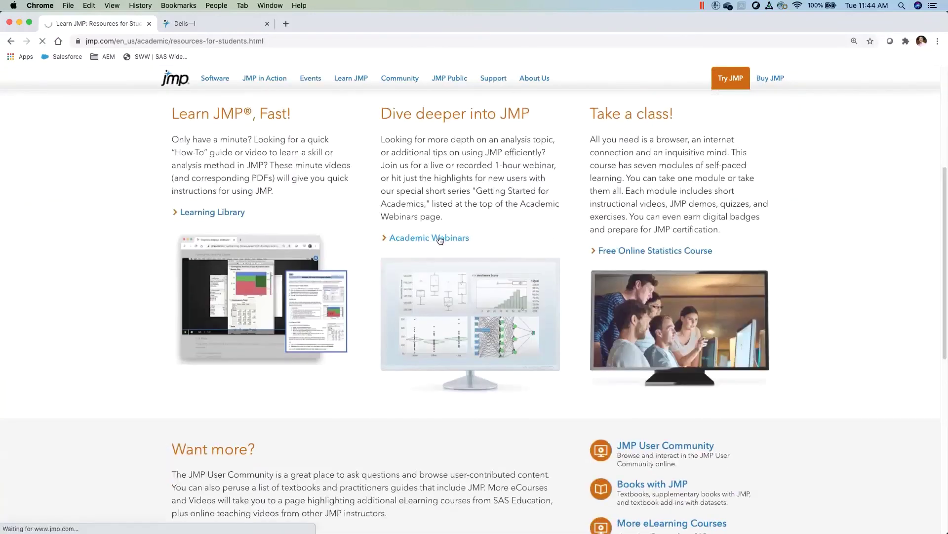
pyautogui.scroll(-3, 939, 132)
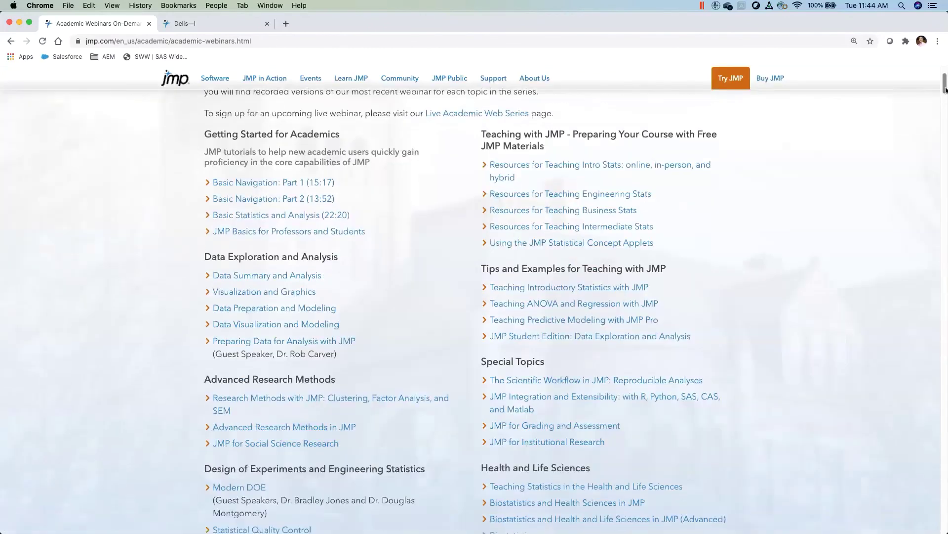
pyautogui.moveTo(945, 89); pyautogui.dragTo(946, 92)
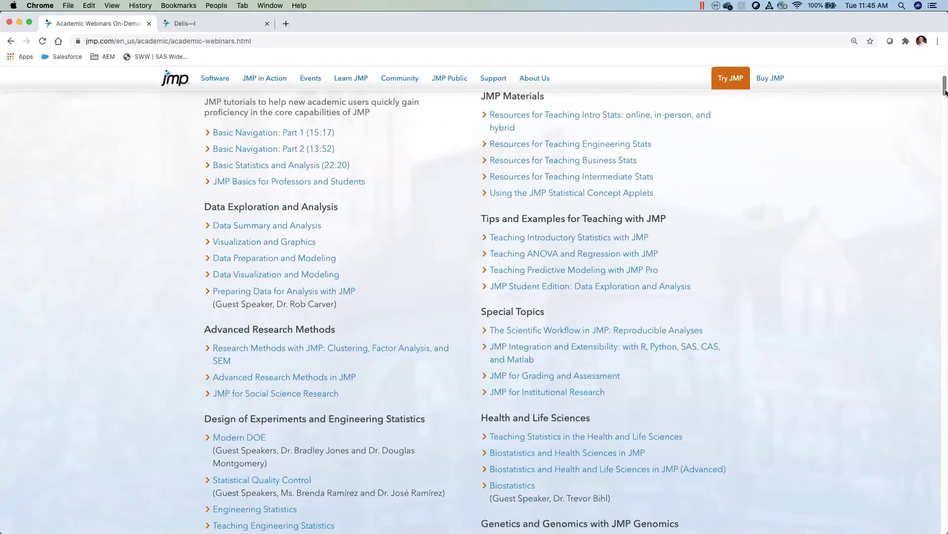
pyautogui.moveTo(945, 91); pyautogui.dragTo(945, 96)
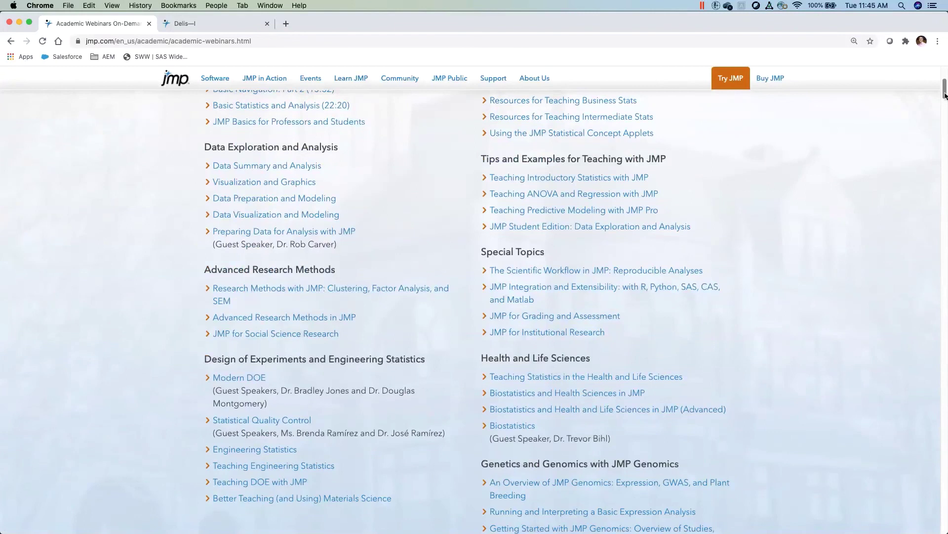
pyautogui.moveTo(945, 96); pyautogui.dragTo(945, 94)
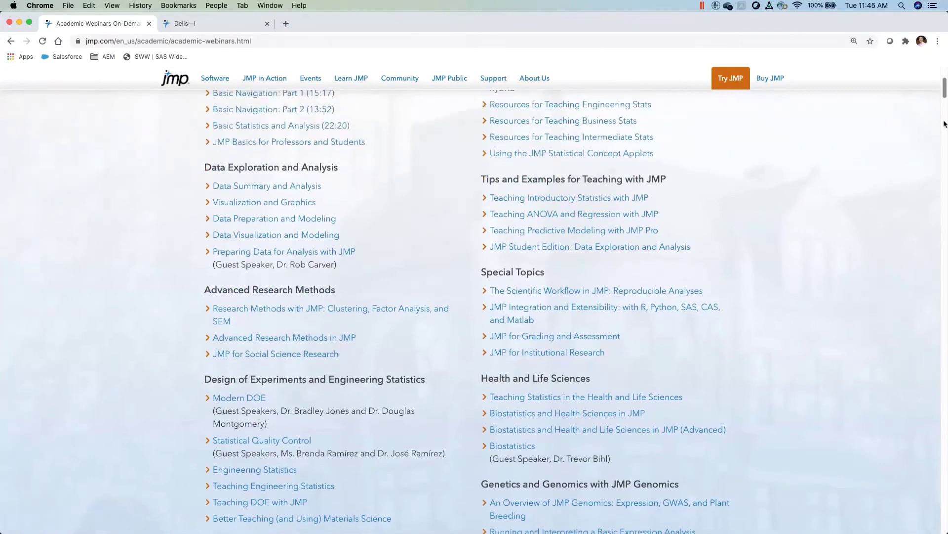
pyautogui.moveTo(945, 98); pyautogui.dragTo(944, 93)
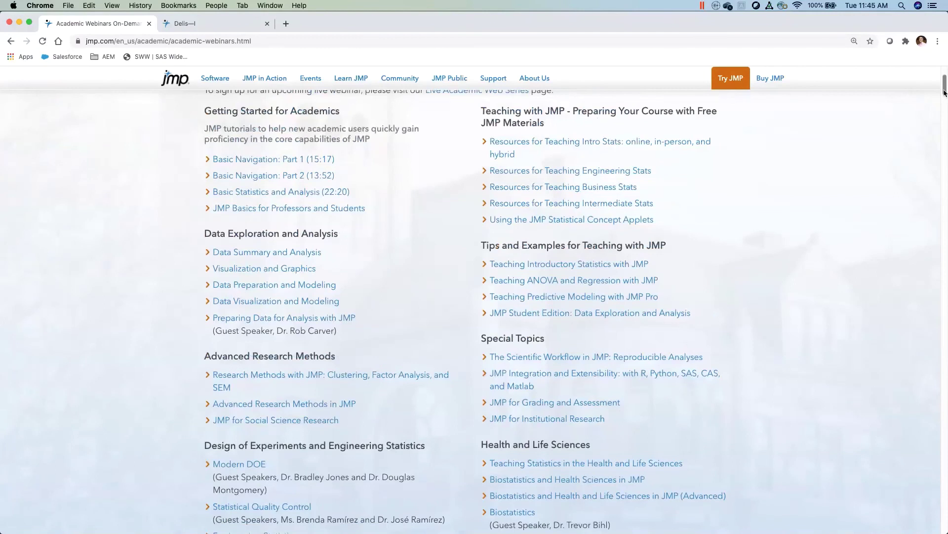
pyautogui.moveTo(945, 92); pyautogui.dragTo(945, 92)
# View the Teaching ANOVA and Regression with JMP webinar entry and go back to the student resources page
pyautogui.click(559, 283)
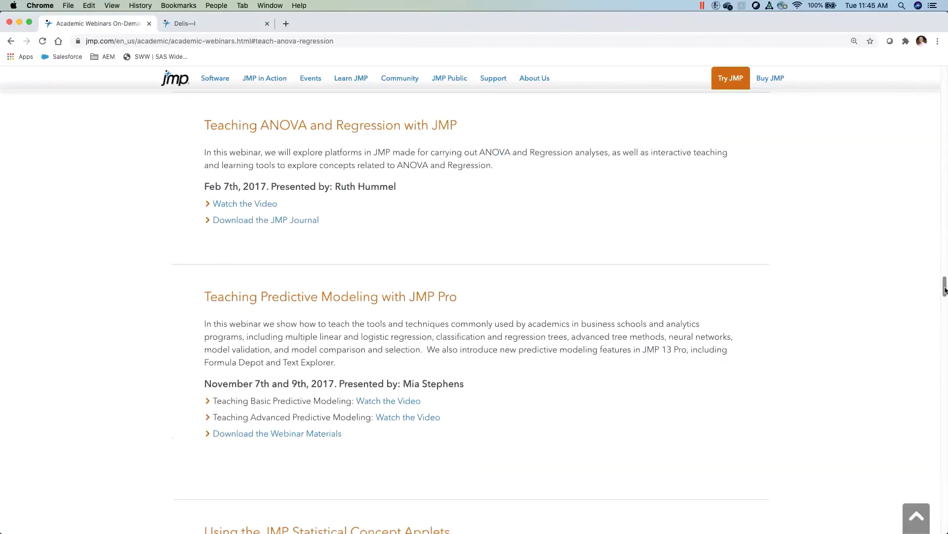
pyautogui.moveTo(944, 290); pyautogui.dragTo(934, 77)
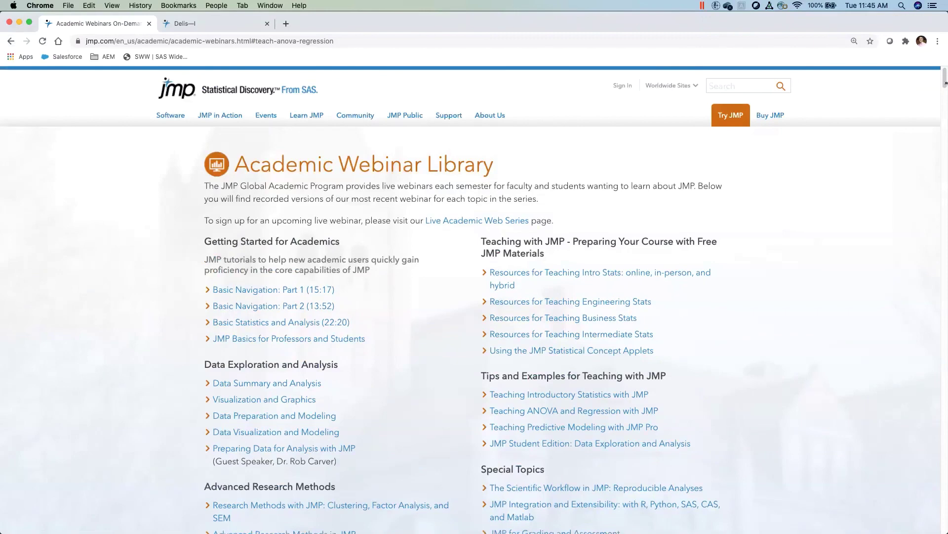
pyautogui.click(11, 42)
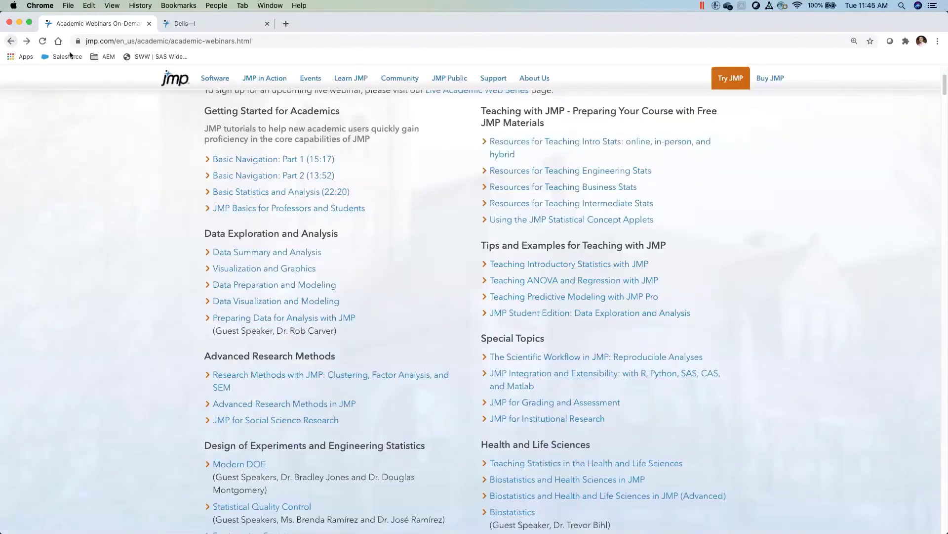
pyautogui.click(10, 41)
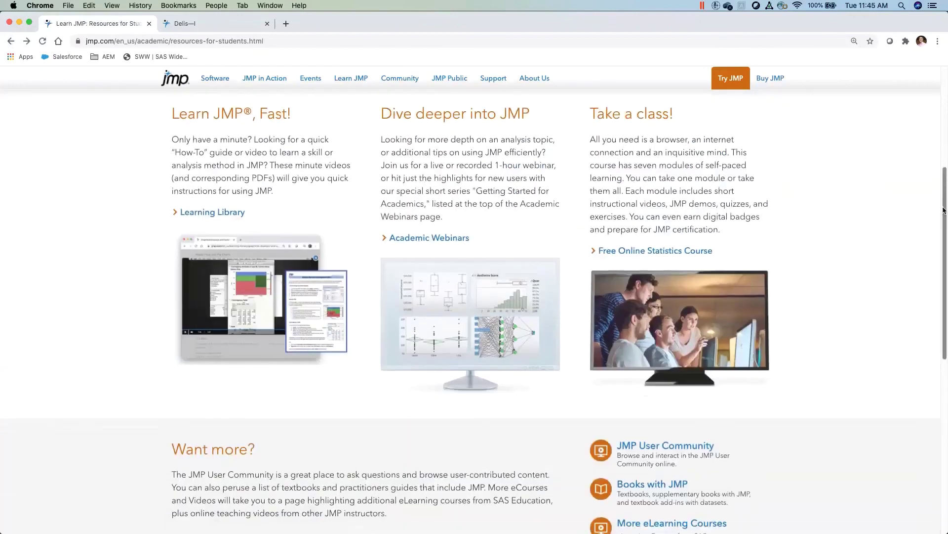
# Open the JMP User Community from the student resources' Want more? section and look over its home page
pyautogui.scroll(-3, 946, 234)
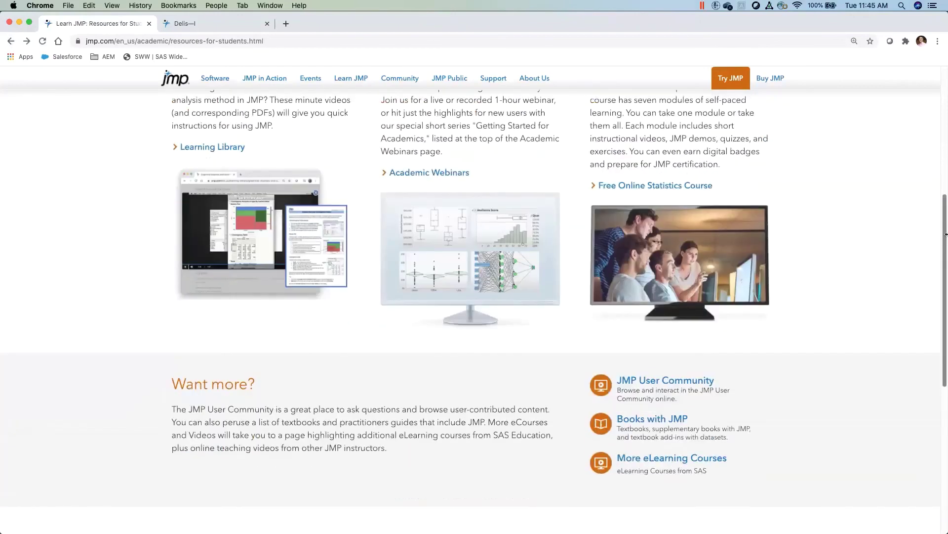
pyautogui.scroll(-1, 946, 242)
pyautogui.moveTo(946, 250); pyautogui.dragTo(942, 280)
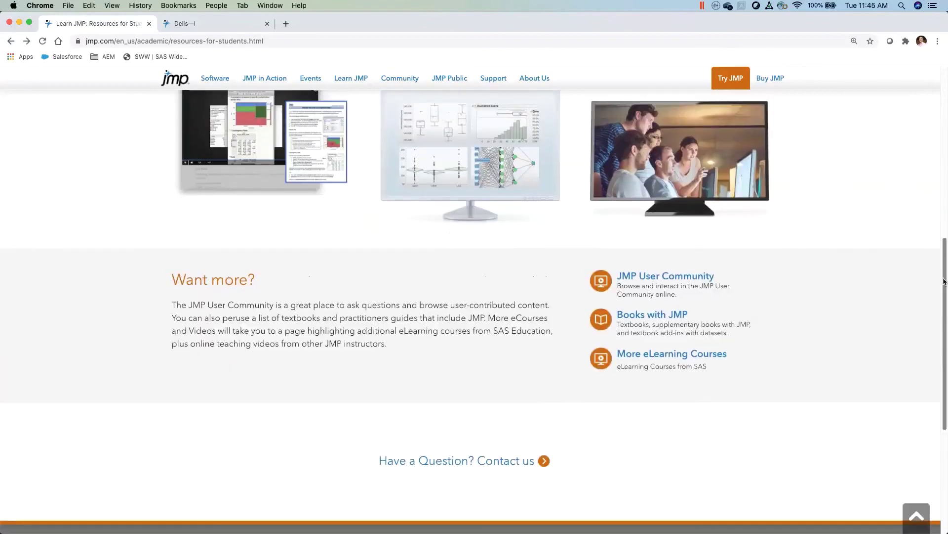
pyautogui.click(666, 281)
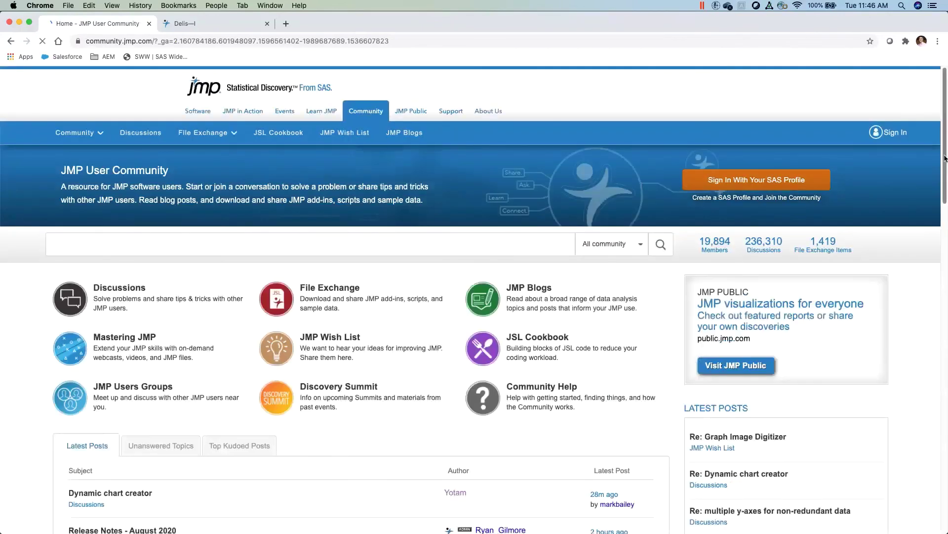
pyautogui.scroll(-3, 945, 161)
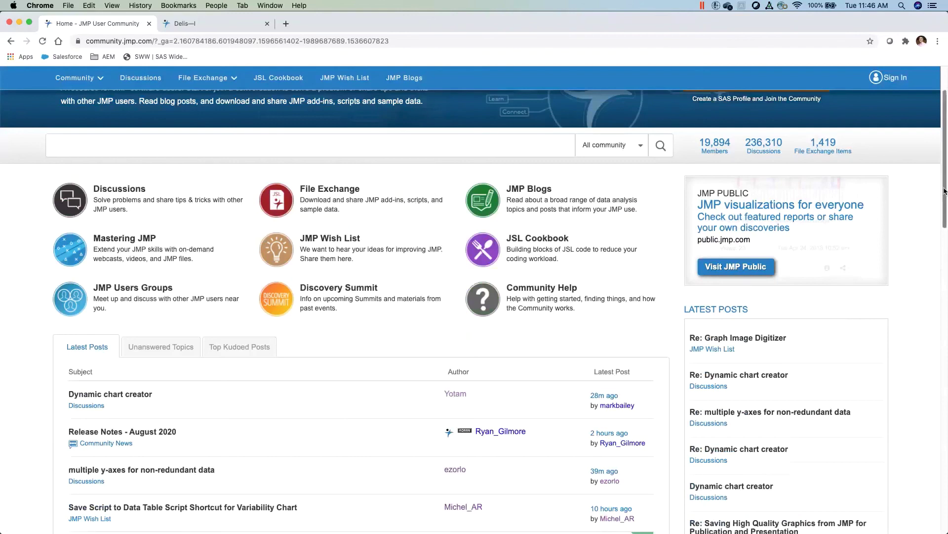
pyautogui.scroll(-1, 945, 192)
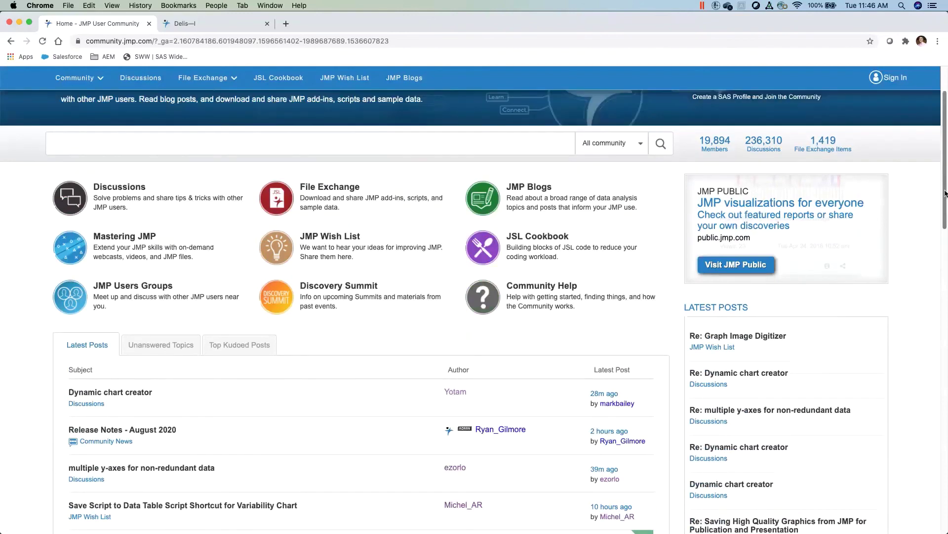
# Search the whole community for "changing color of data points on a graph" and look over the matching posts
pyautogui.click(133, 142)
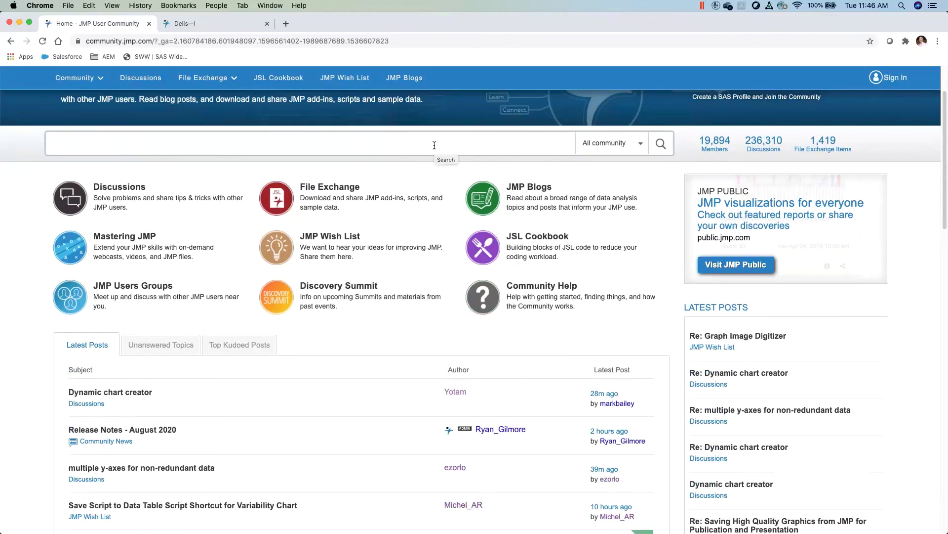
pyautogui.write('changing color of dat')
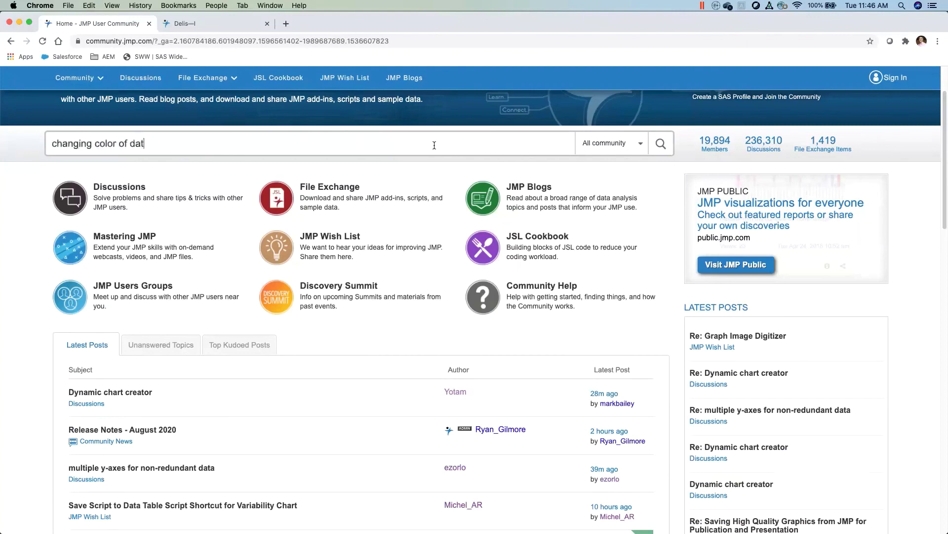
pyautogui.write('a points on a grraph')
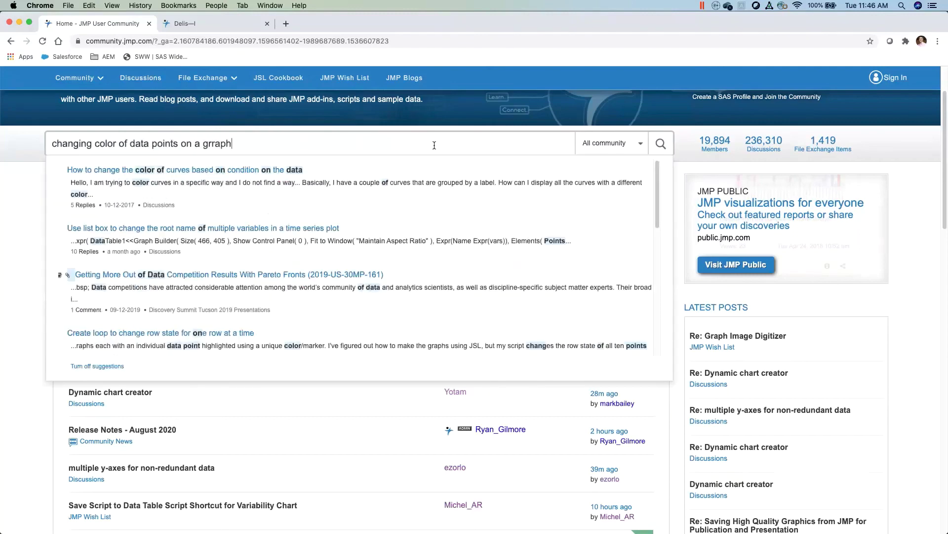
pyautogui.press('BackSpace')
pyautogui.press('BackSpace')
pyautogui.press('BackSpace')
pyautogui.press('BackSpace')
pyautogui.write('aph')
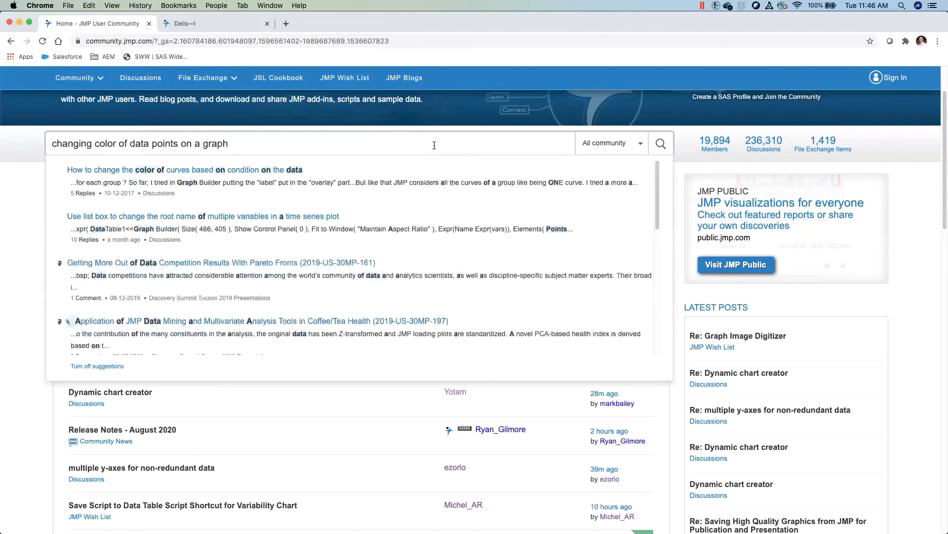
pyautogui.press('Return')
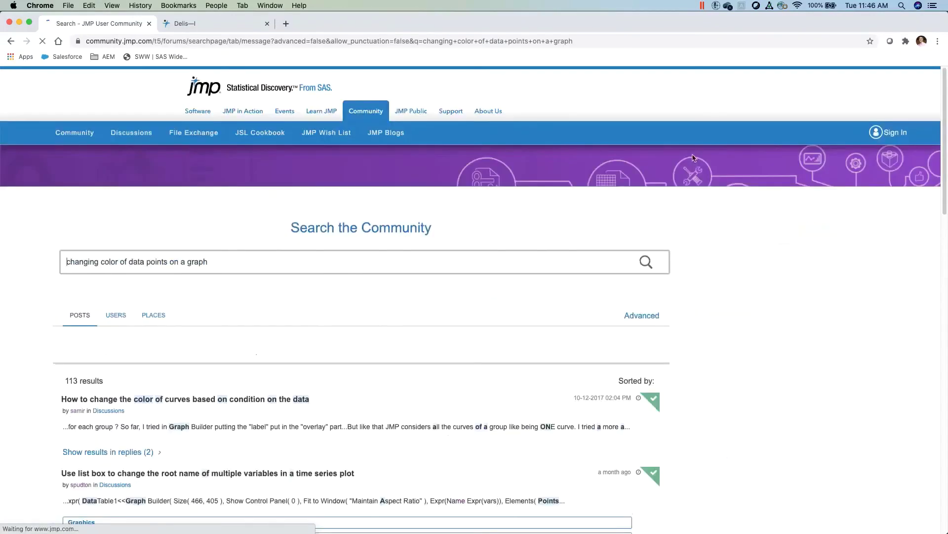
pyautogui.moveTo(945, 145); pyautogui.dragTo(926, 277)
pyautogui.scroll(15, 925, 277)
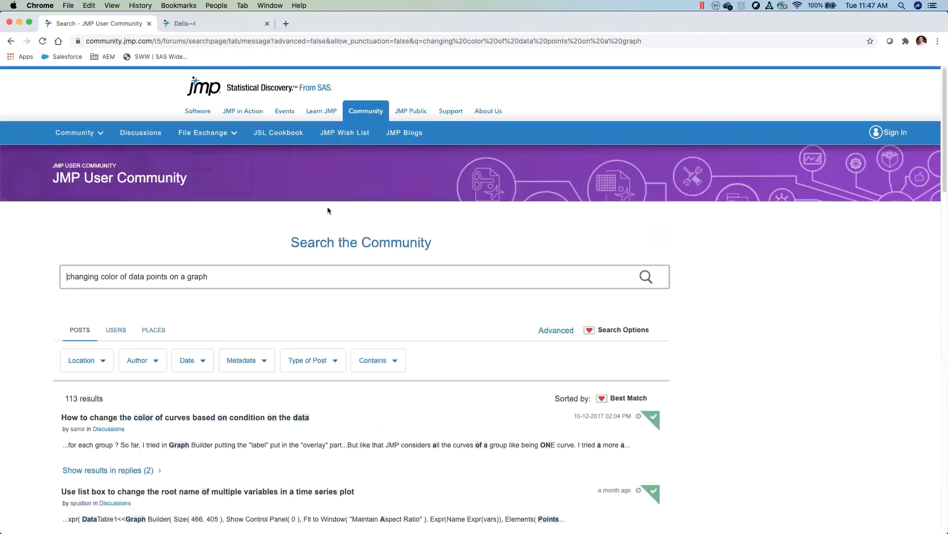
# Return to the community home page, then open the File Exchange and browse its listed add-ins
pyautogui.click(11, 42)
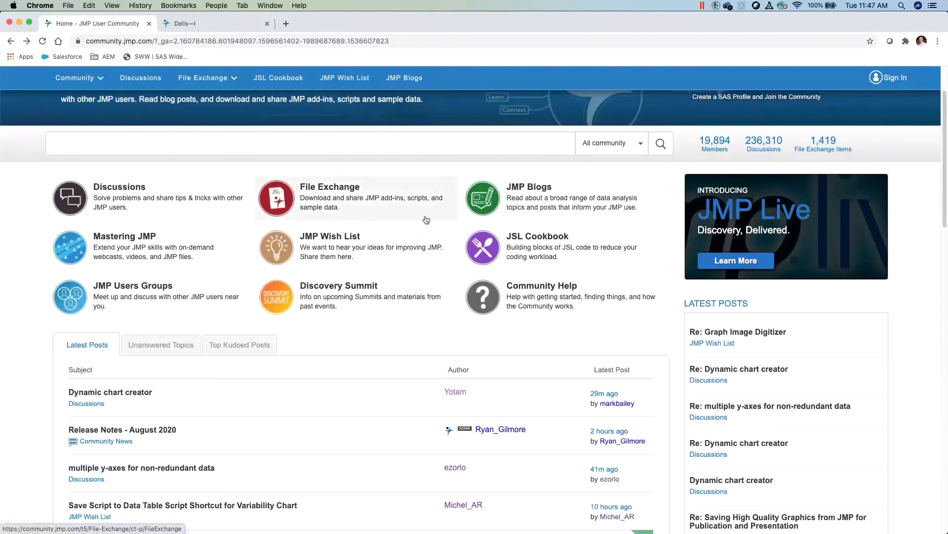
pyautogui.click(346, 192)
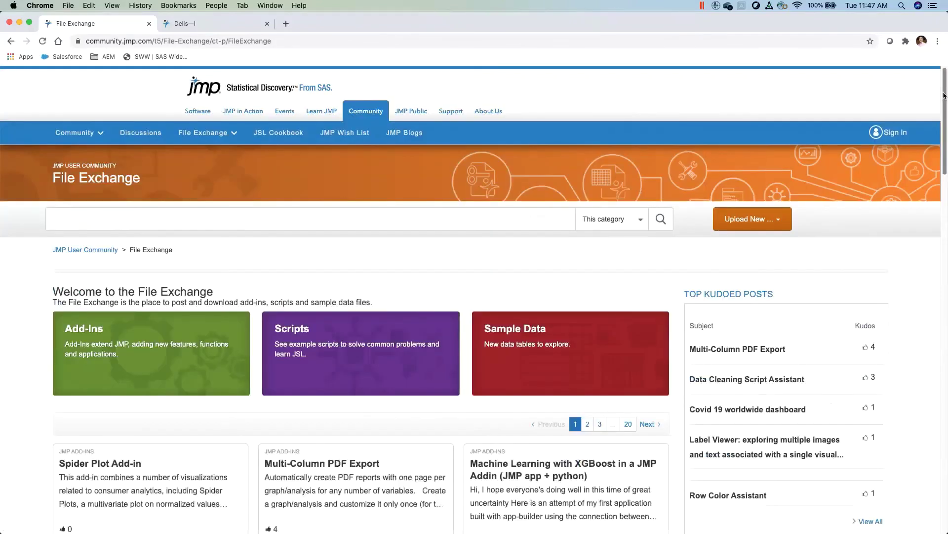
pyautogui.moveTo(943, 89); pyautogui.dragTo(946, 134)
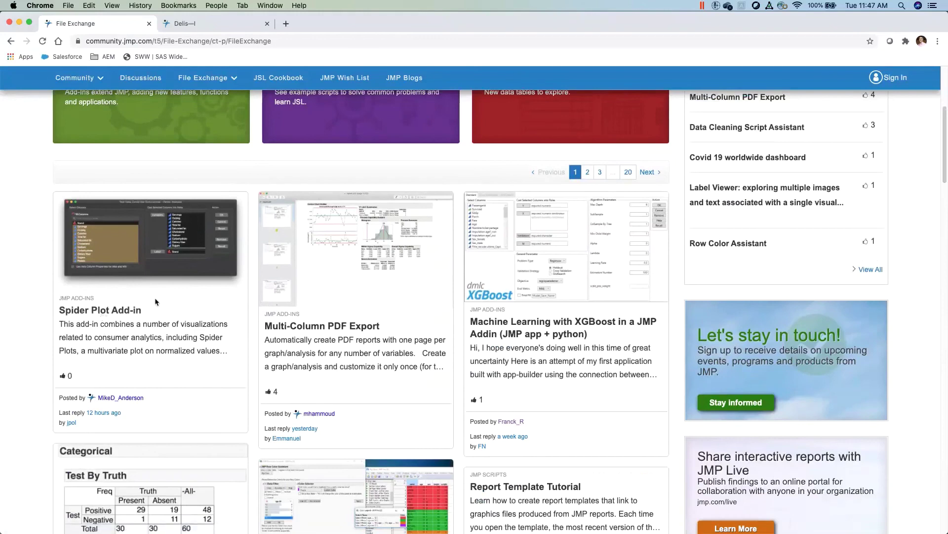
# Open the Spider Plot Add-in page, review its description and comments, and go back to the File Exchange
pyautogui.click(127, 311)
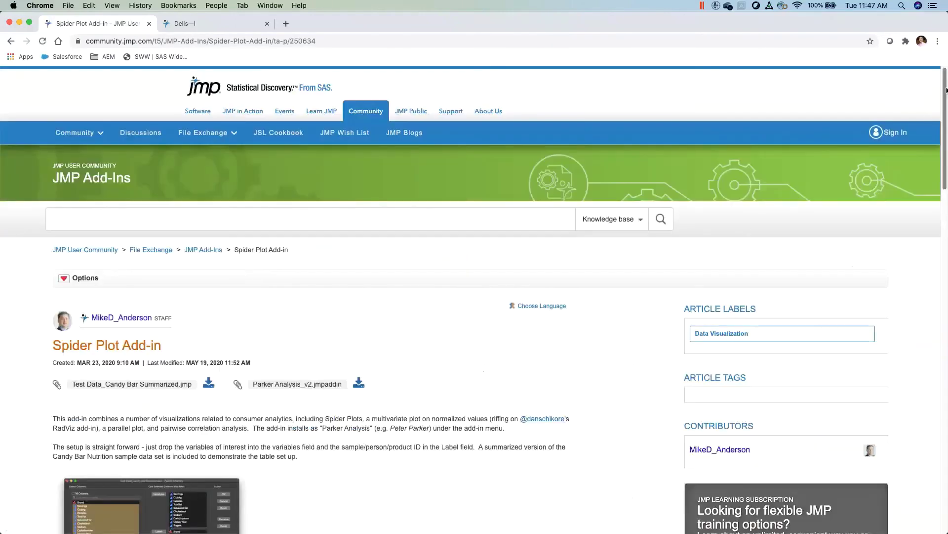
pyautogui.moveTo(946, 89); pyautogui.dragTo(747, 119)
pyautogui.moveTo(944, 133); pyautogui.dragTo(947, 206)
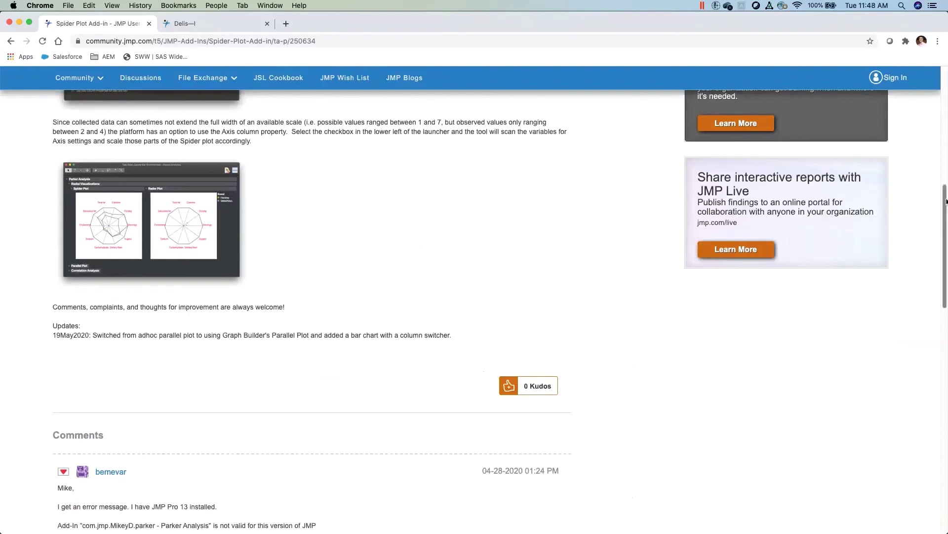
pyautogui.moveTo(946, 202); pyautogui.dragTo(942, 88)
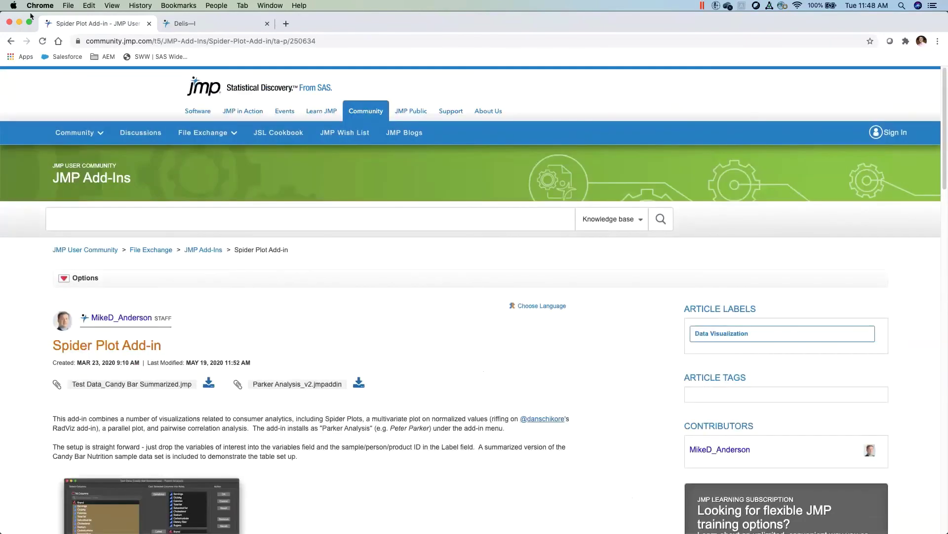
pyautogui.click(12, 42)
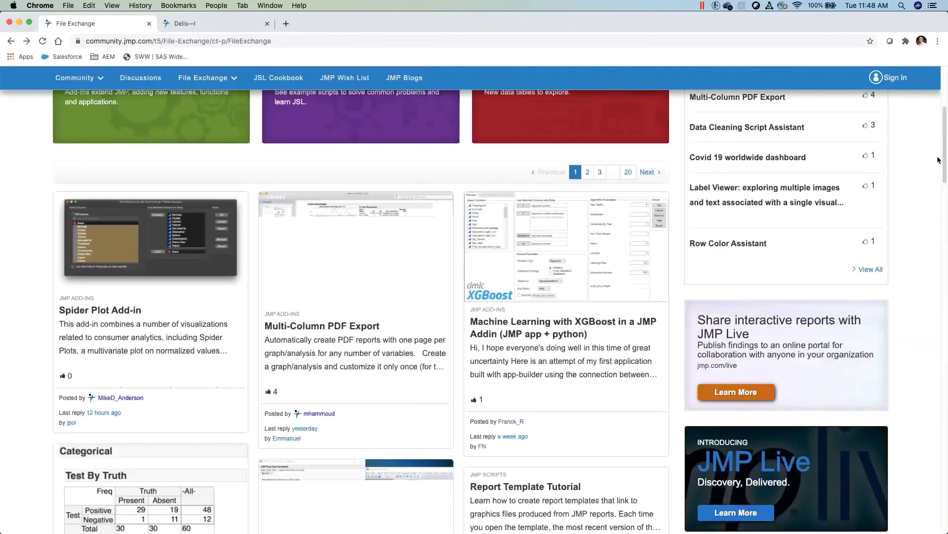
# Open the JMP Sample Data section of the File Exchange and browse its featured items and posted files
pyautogui.moveTo(945, 152); pyautogui.dragTo(943, 119)
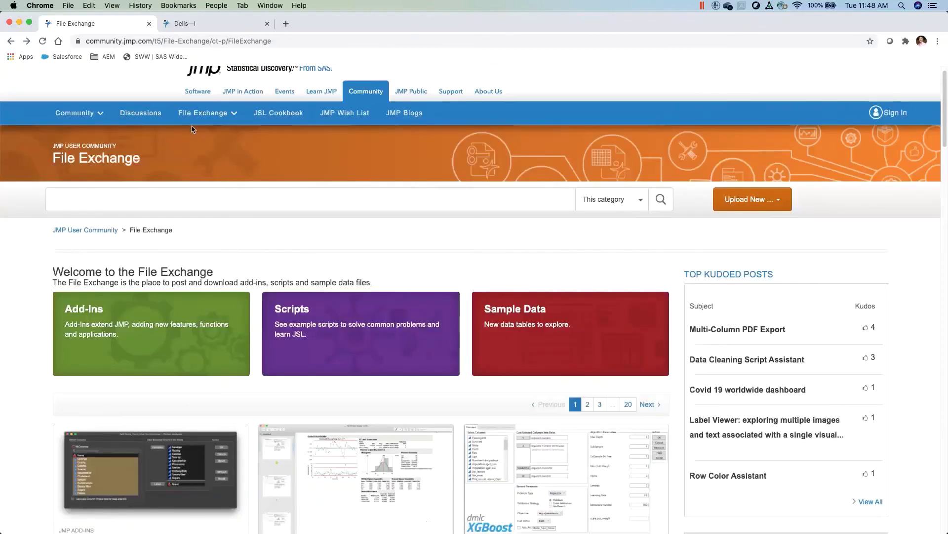
pyautogui.moveTo(200, 115)
pyautogui.click(208, 170)
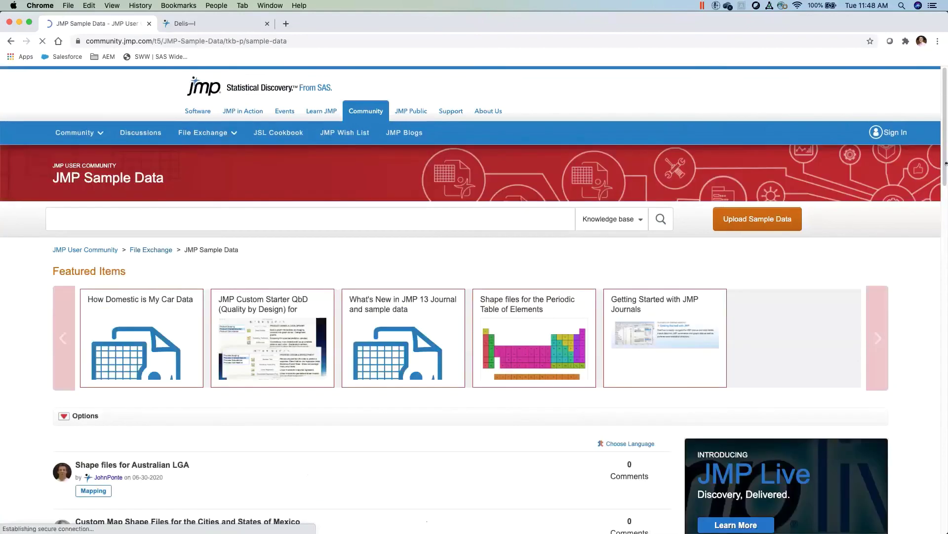
pyautogui.scroll(-1, 945, 115)
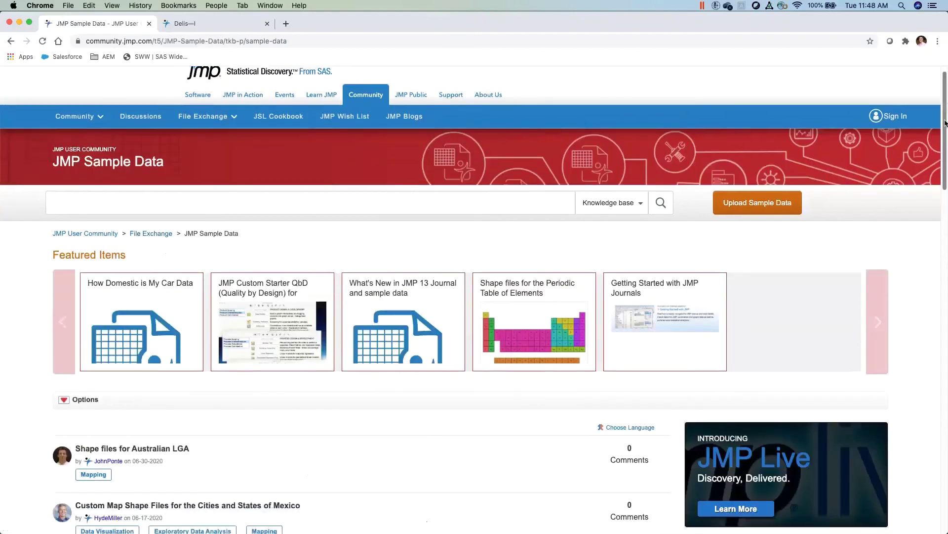
pyautogui.scroll(-4, 946, 123)
pyautogui.scroll(1, 945, 132)
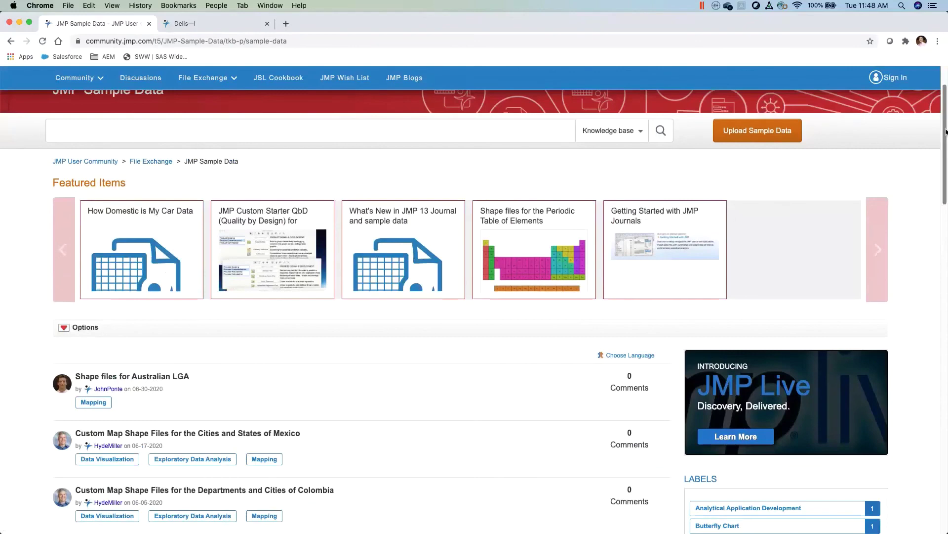
pyautogui.scroll(-7, 945, 131)
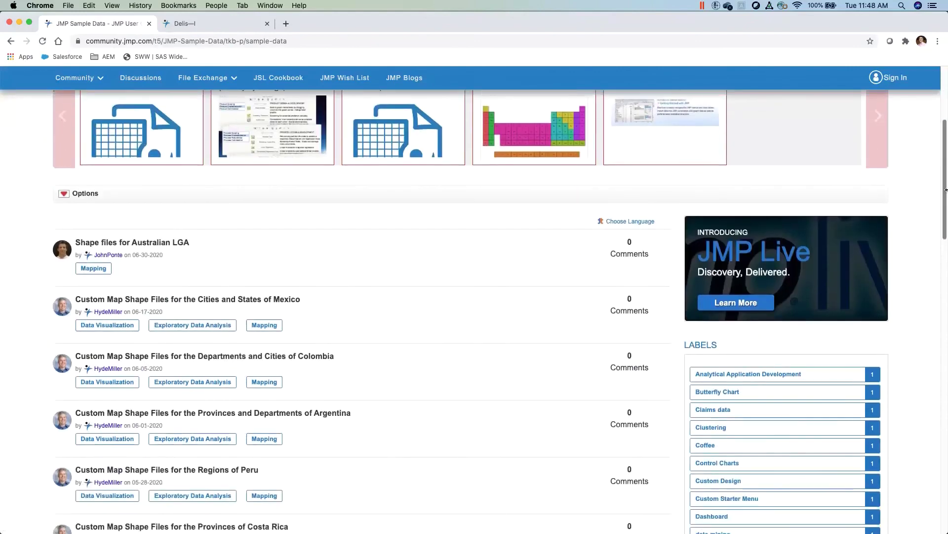
pyautogui.scroll(-9, 937, 132)
pyautogui.scroll(20, 937, 131)
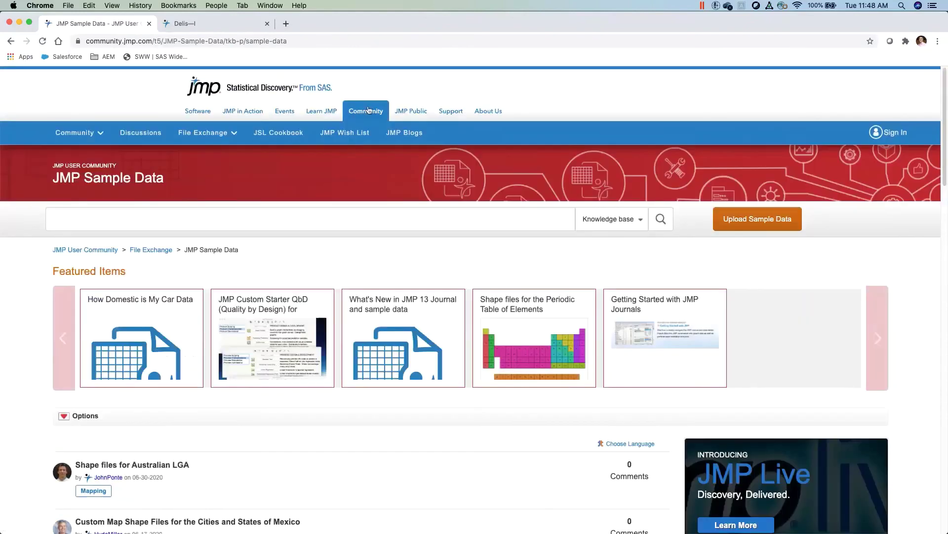
# Return through the File Exchange to the JMP User Community home page and look over its resource sections
pyautogui.click(199, 137)
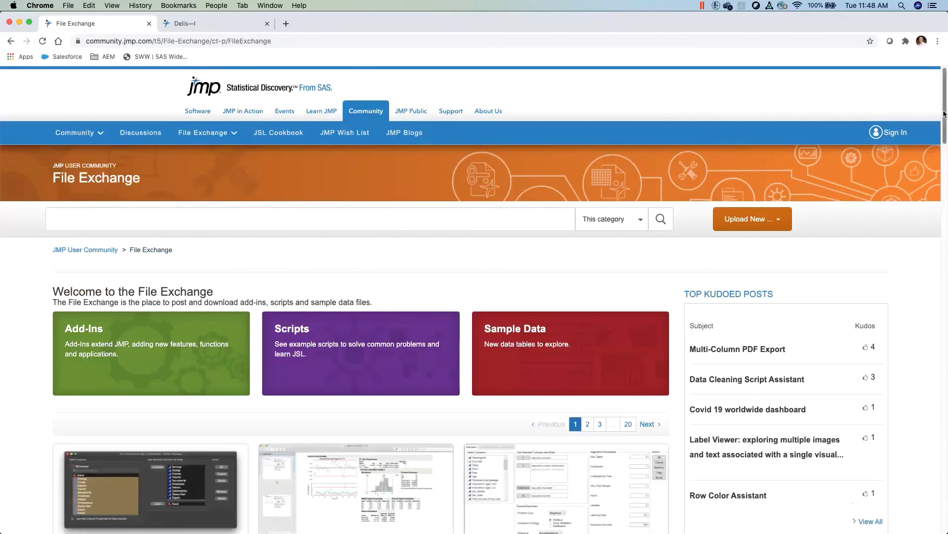
pyautogui.click(64, 155)
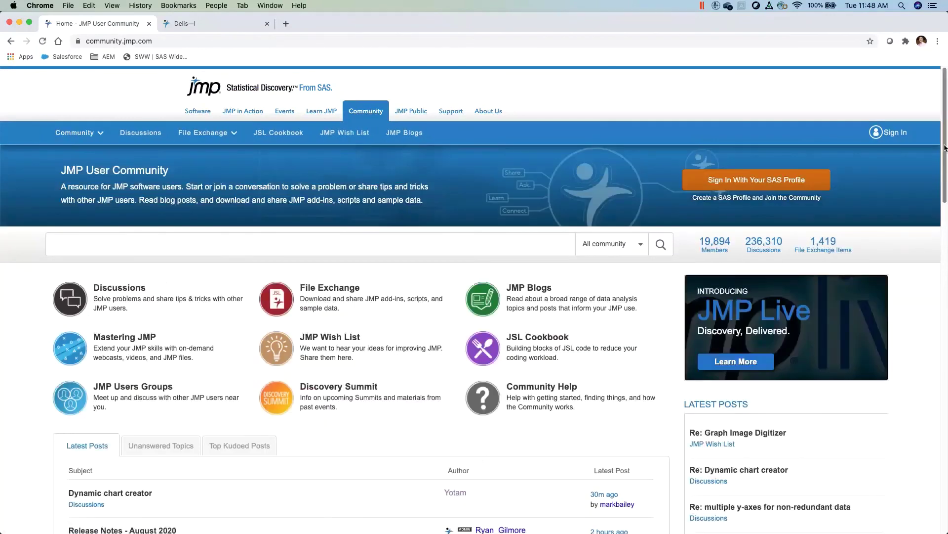
pyautogui.moveTo(945, 147); pyautogui.dragTo(945, 176)
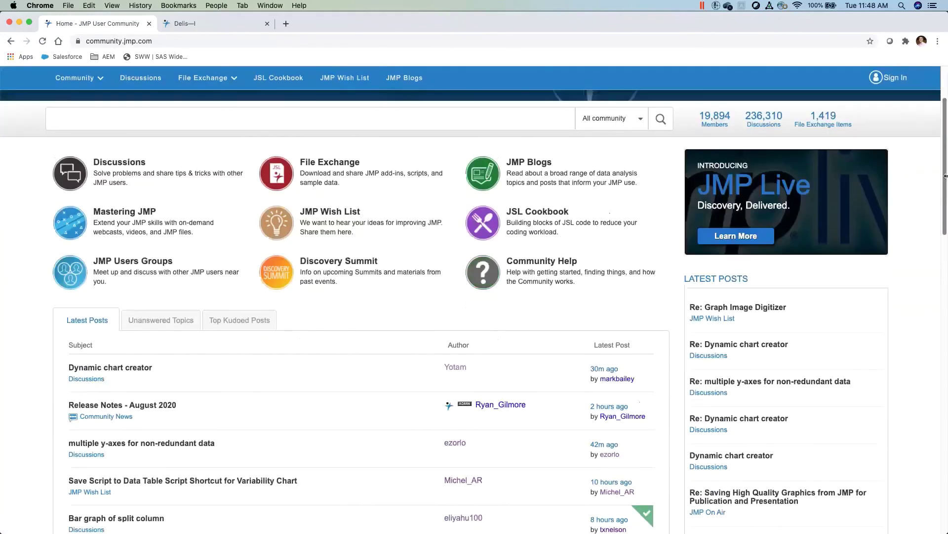
pyautogui.moveTo(945, 176); pyautogui.dragTo(945, 171)
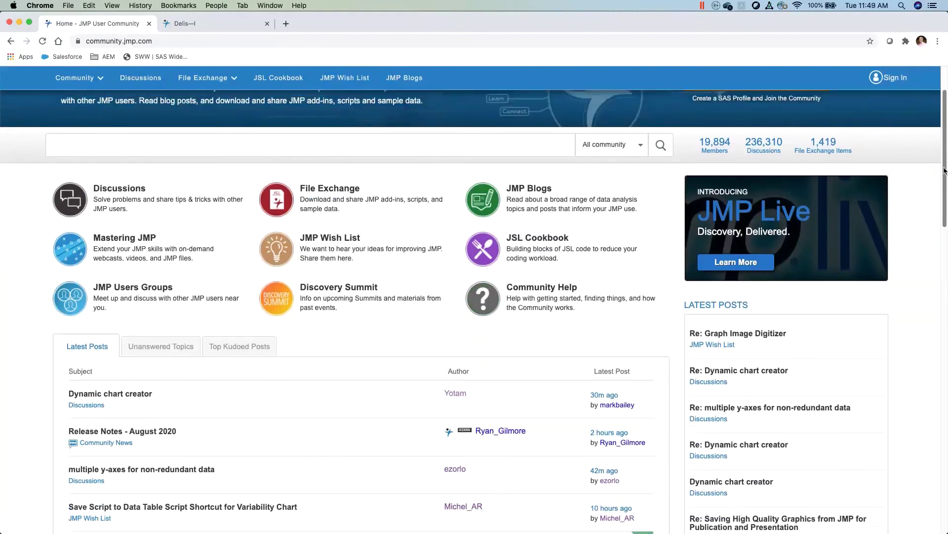